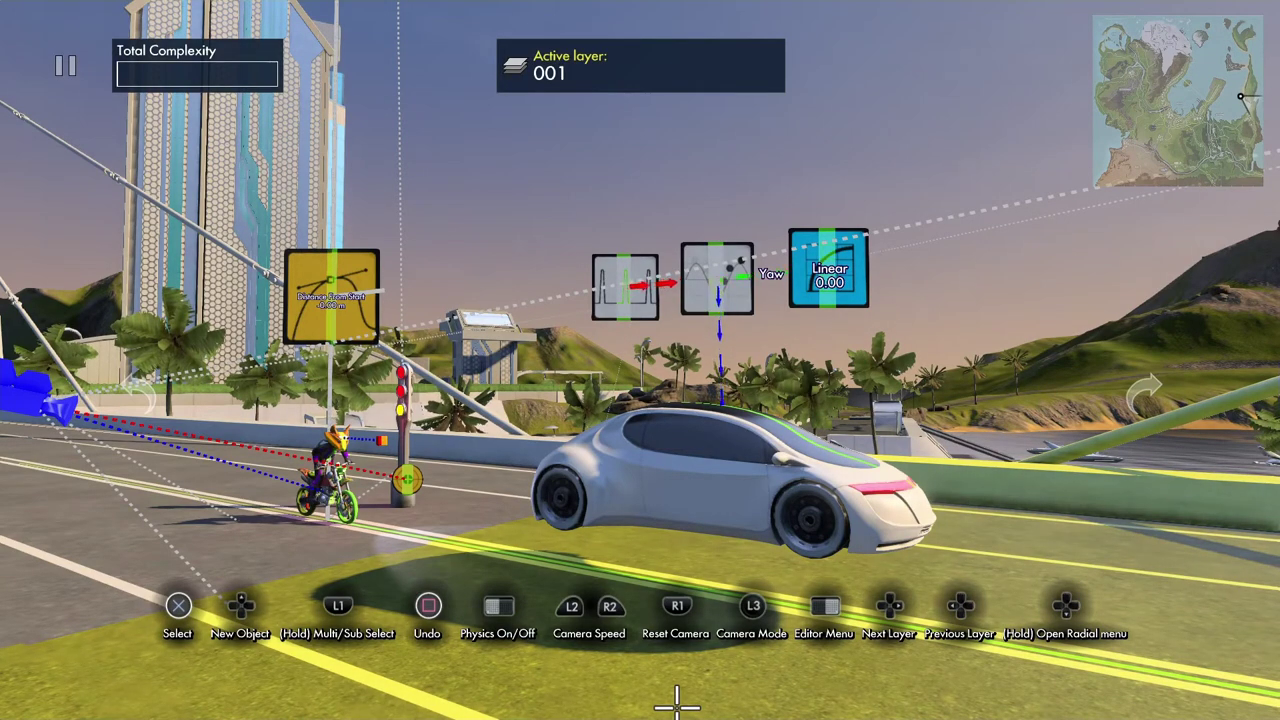
Step: Browse the new-object categories and preview the entries under Examples without placing anything
key("Down")
key("h")
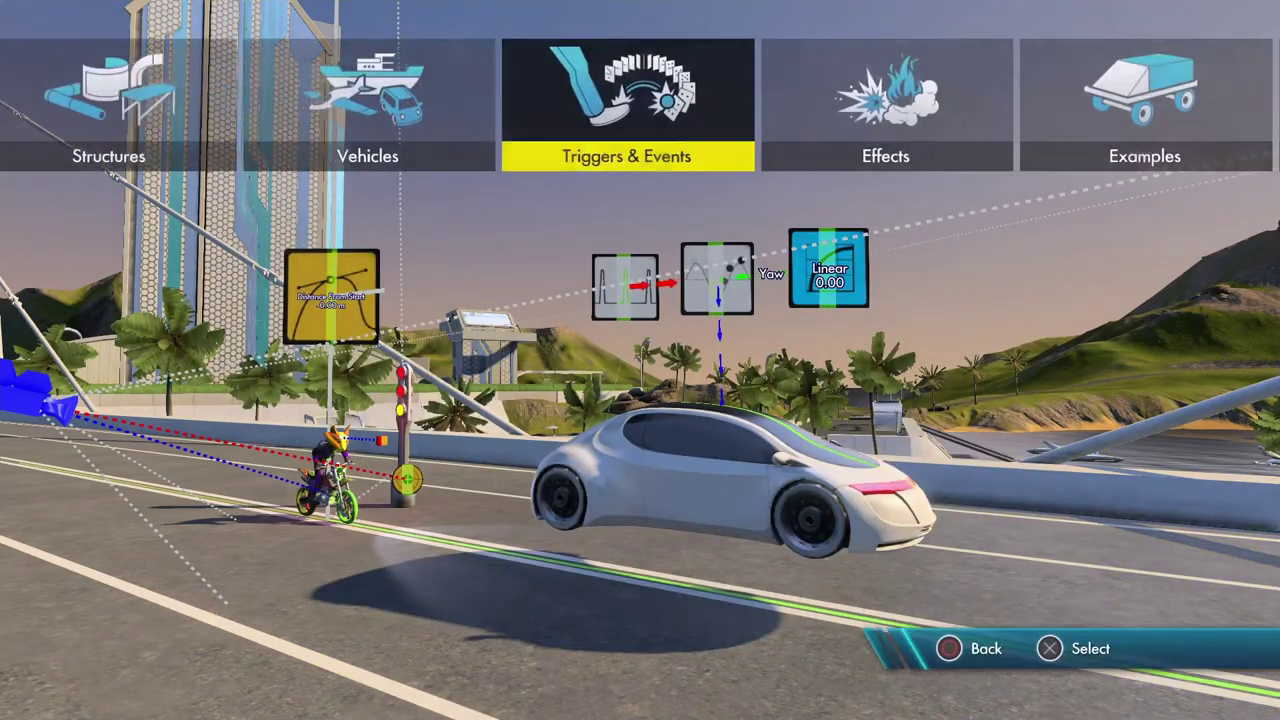
key("Right")
key("Right")
key("Right")
key("Right")
key("Right")
key("Right")
key("Right")
key("Right")
key("Right")
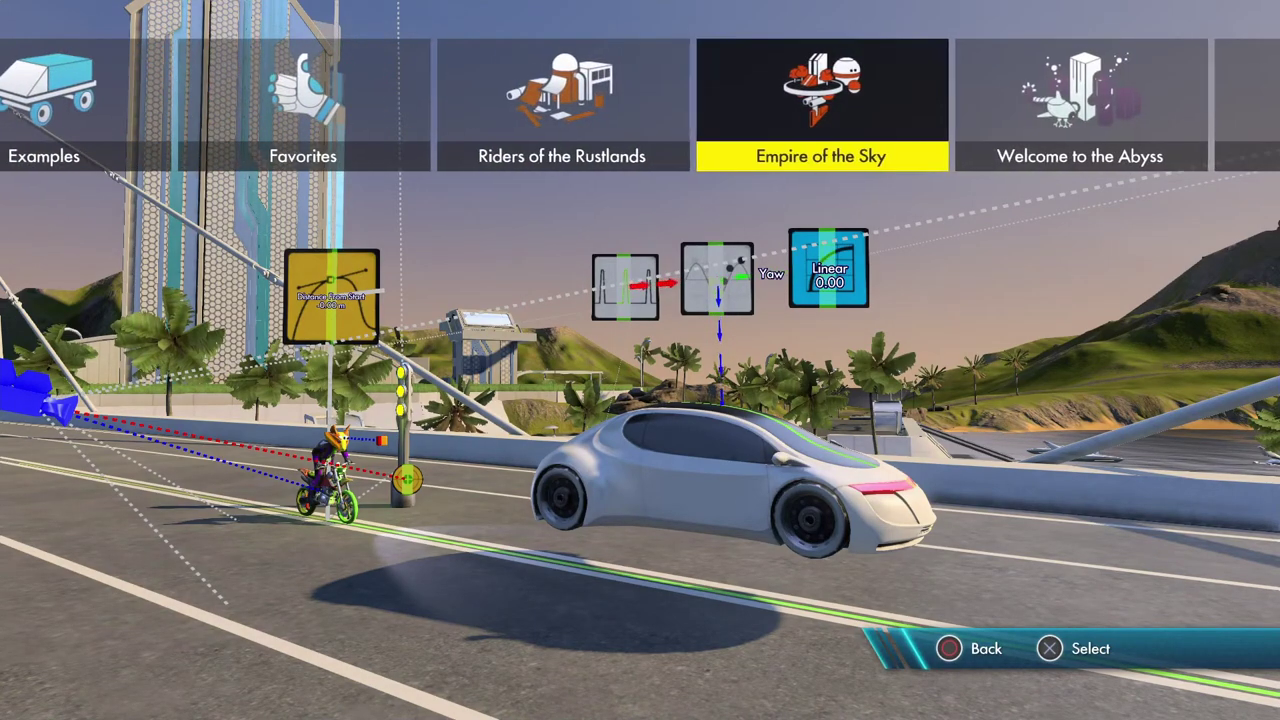
key("Right")
key("Right")
key("Right")
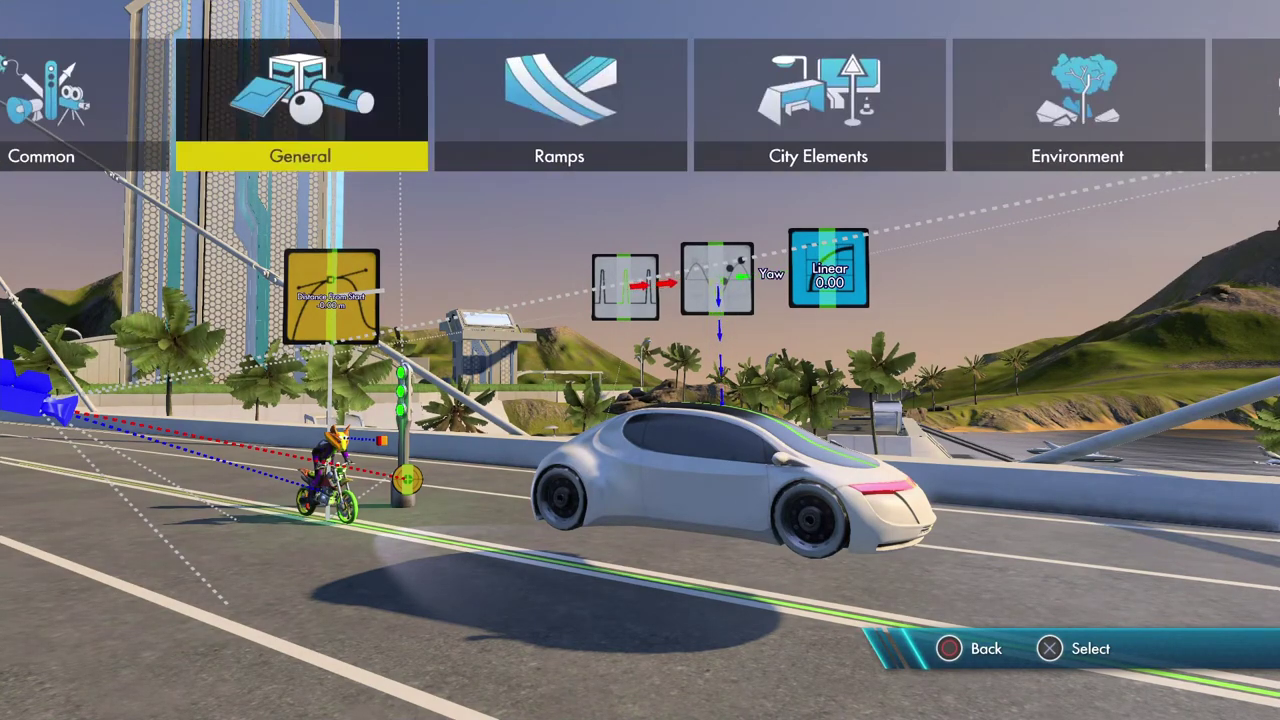
key("Left")
key("Left")
key("Left")
key("Left")
key("Right")
key("Right")
key("Right")
key("Right")
key("Right")
key("Right")
key("Right")
key("Right")
key("Right")
key("Right")
key("Right")
key("Right")
key("Right")
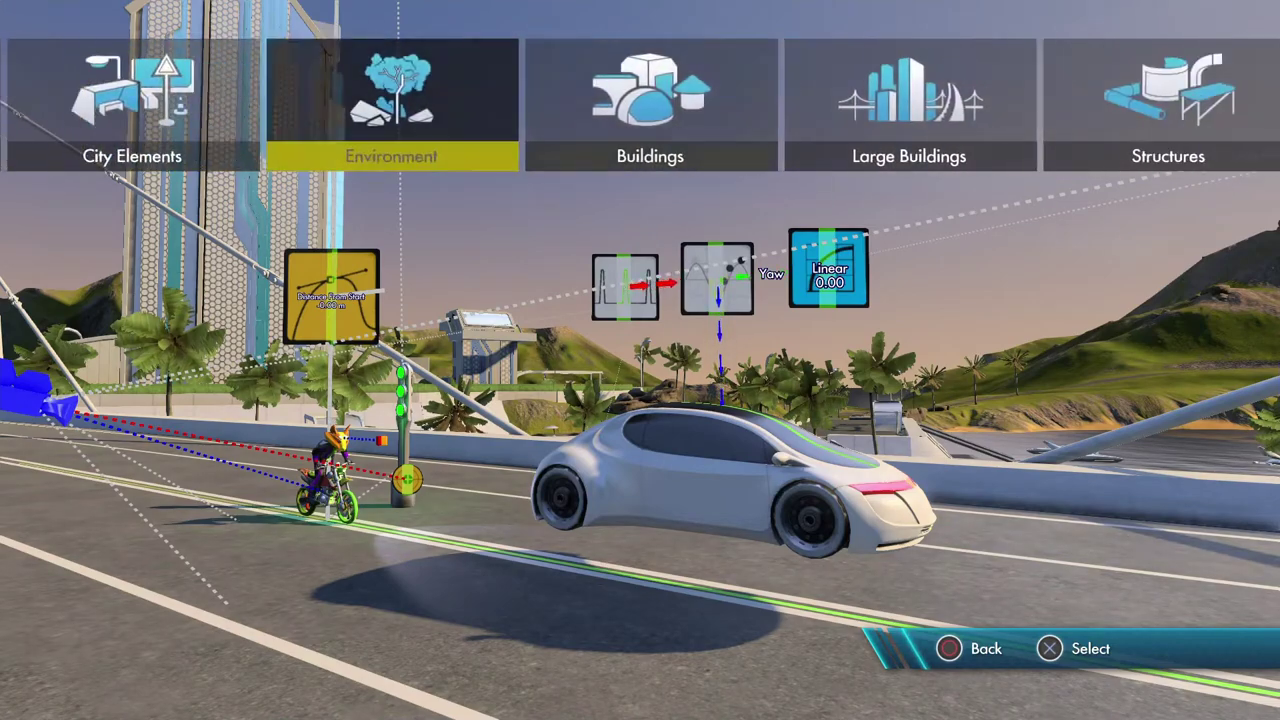
key("Right")
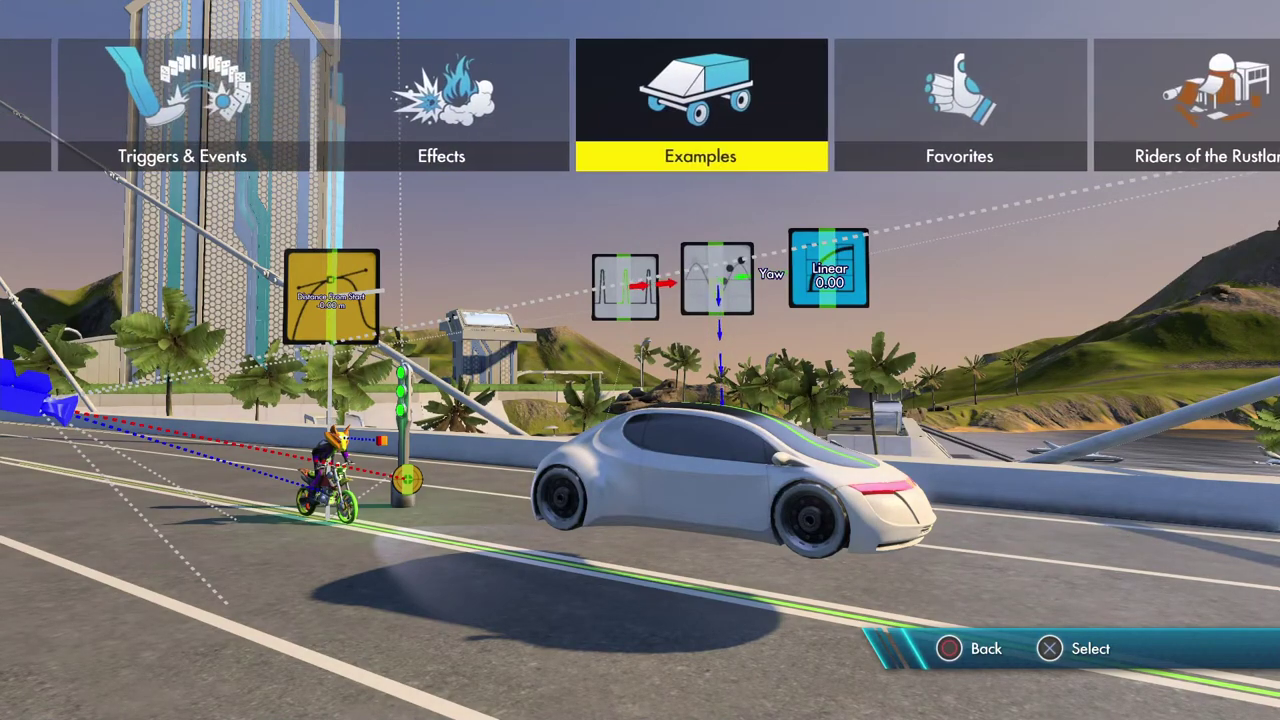
key("Return")
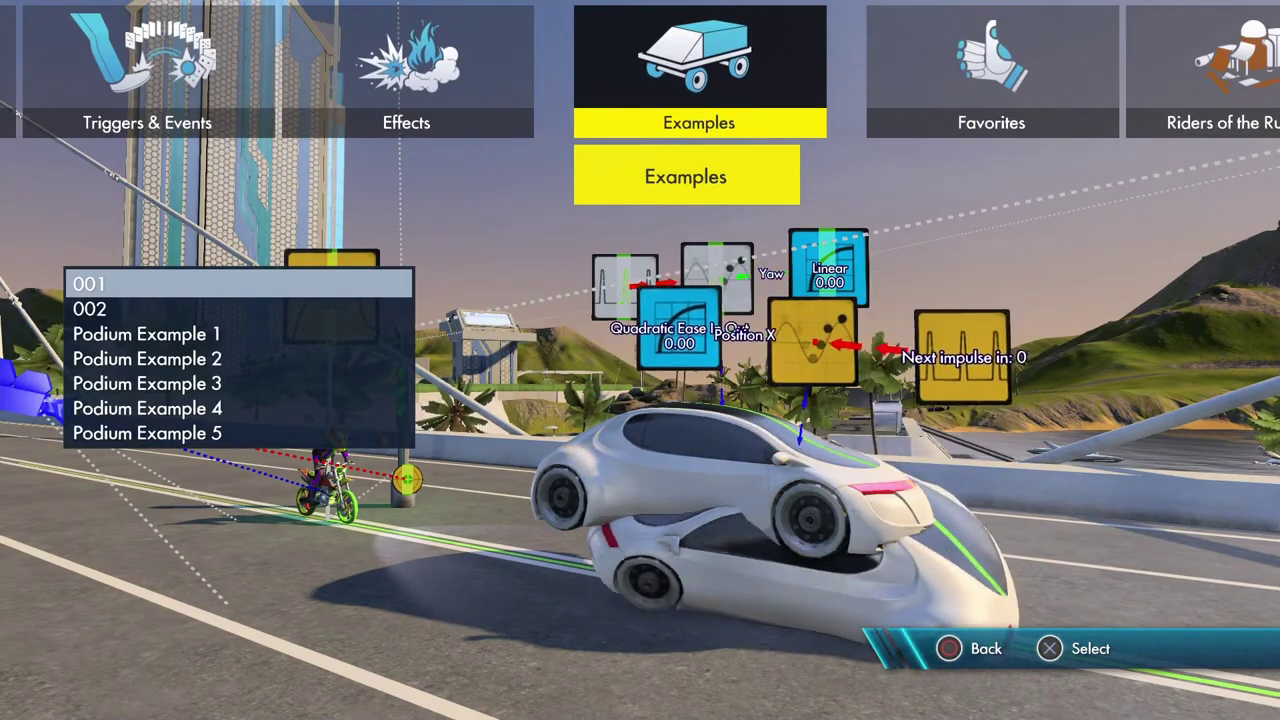
key("Escape")
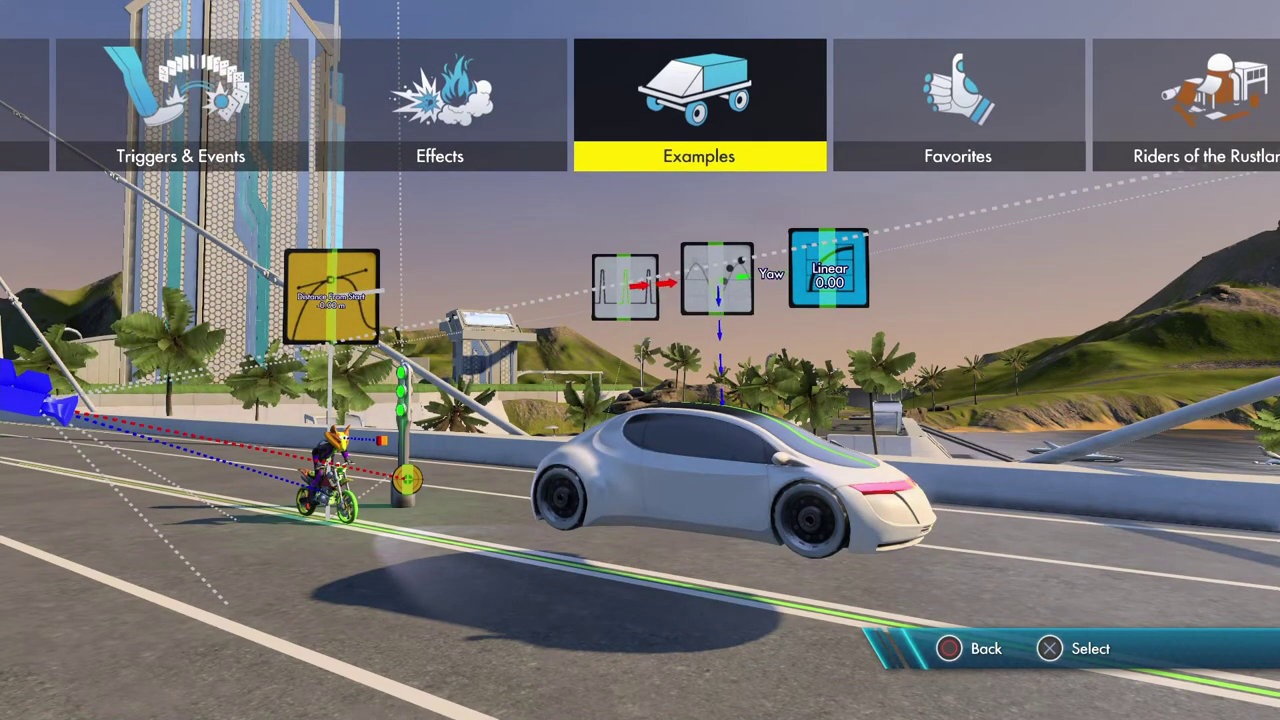
key("Escape")
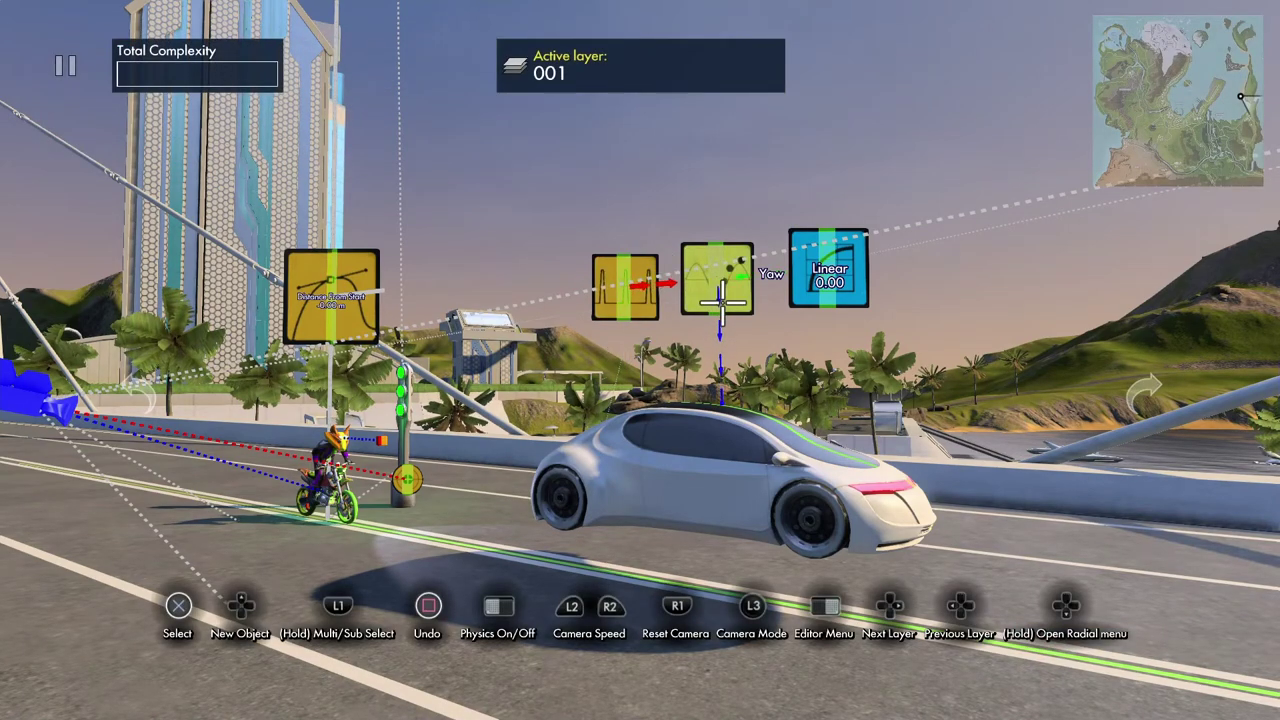
Step: Examine the object position event's properties, from the position coordinates through the yaw rotation setting
left_click(722, 302)
key("Up")
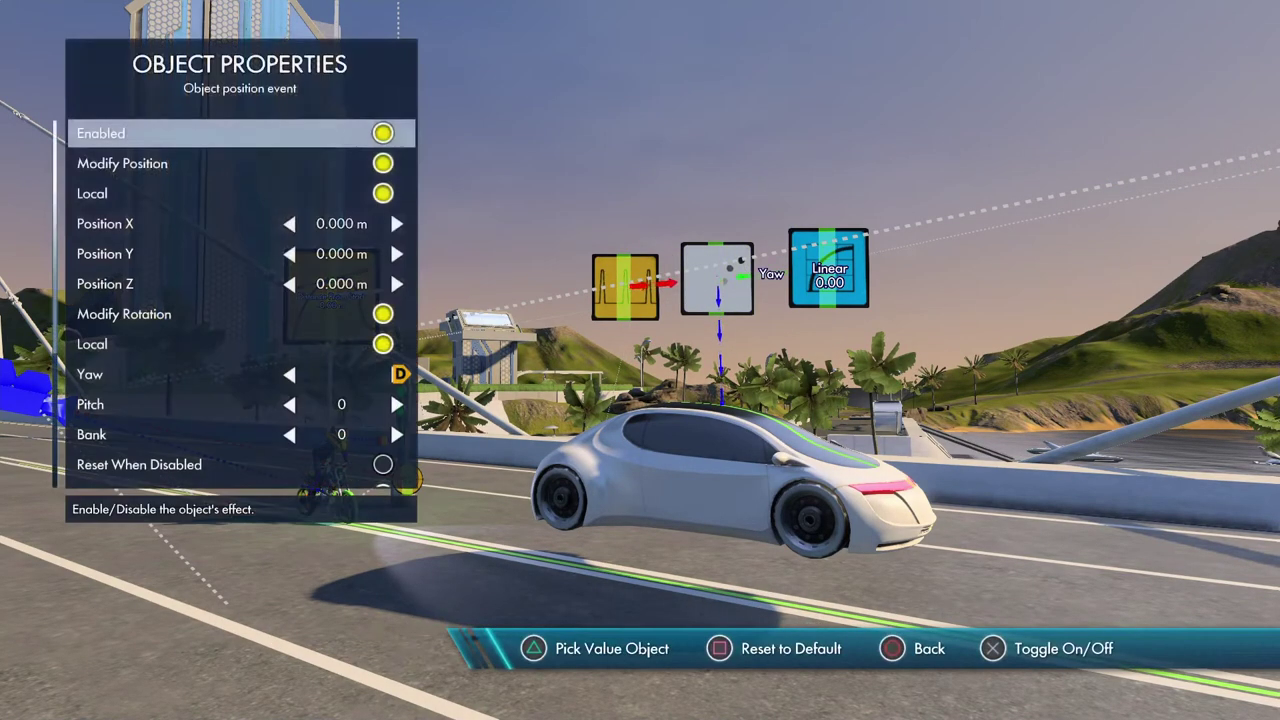
key("Down")
key("Down")
key("Down")
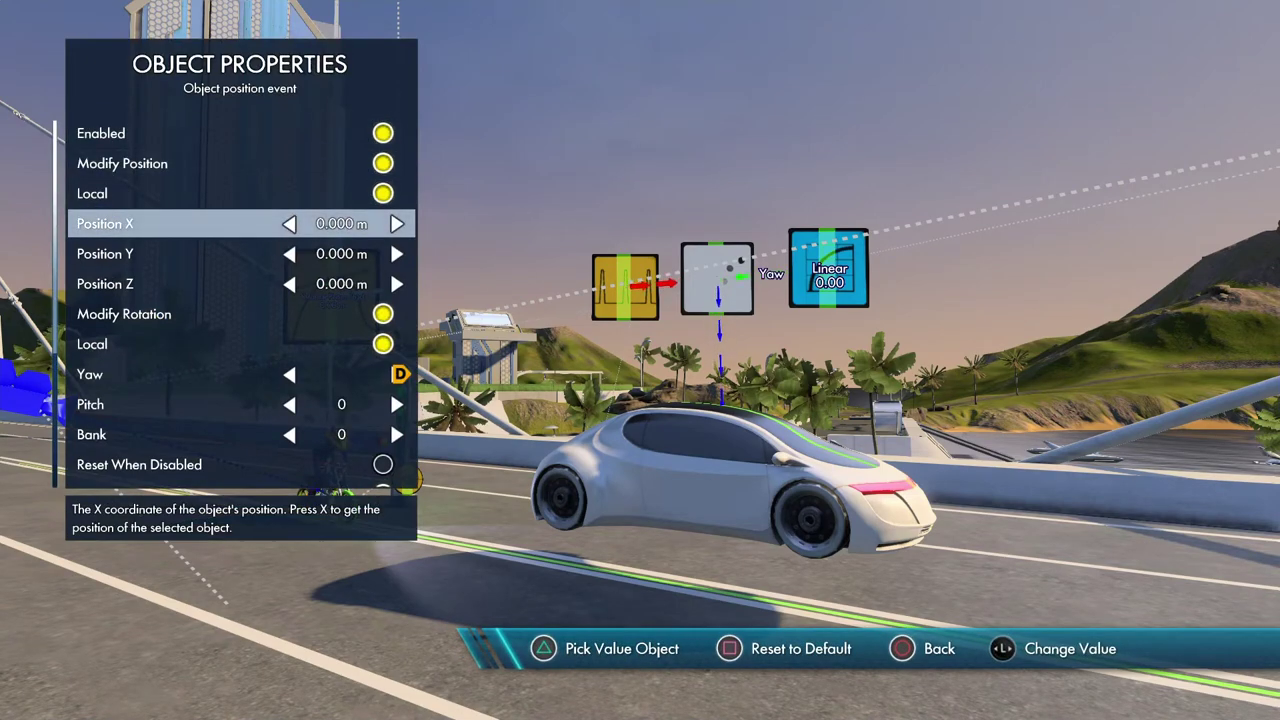
key("Down")
key("Down")
key("Down")
key("Down")
key("Down")
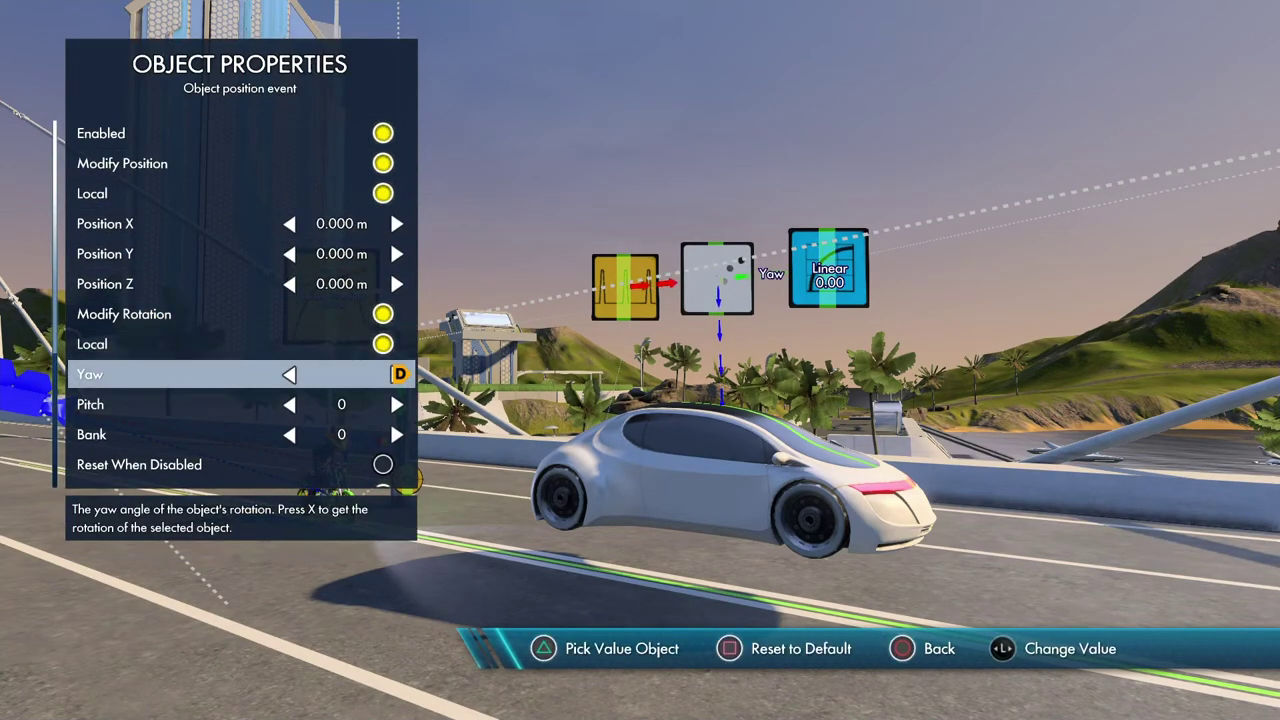
key("Escape")
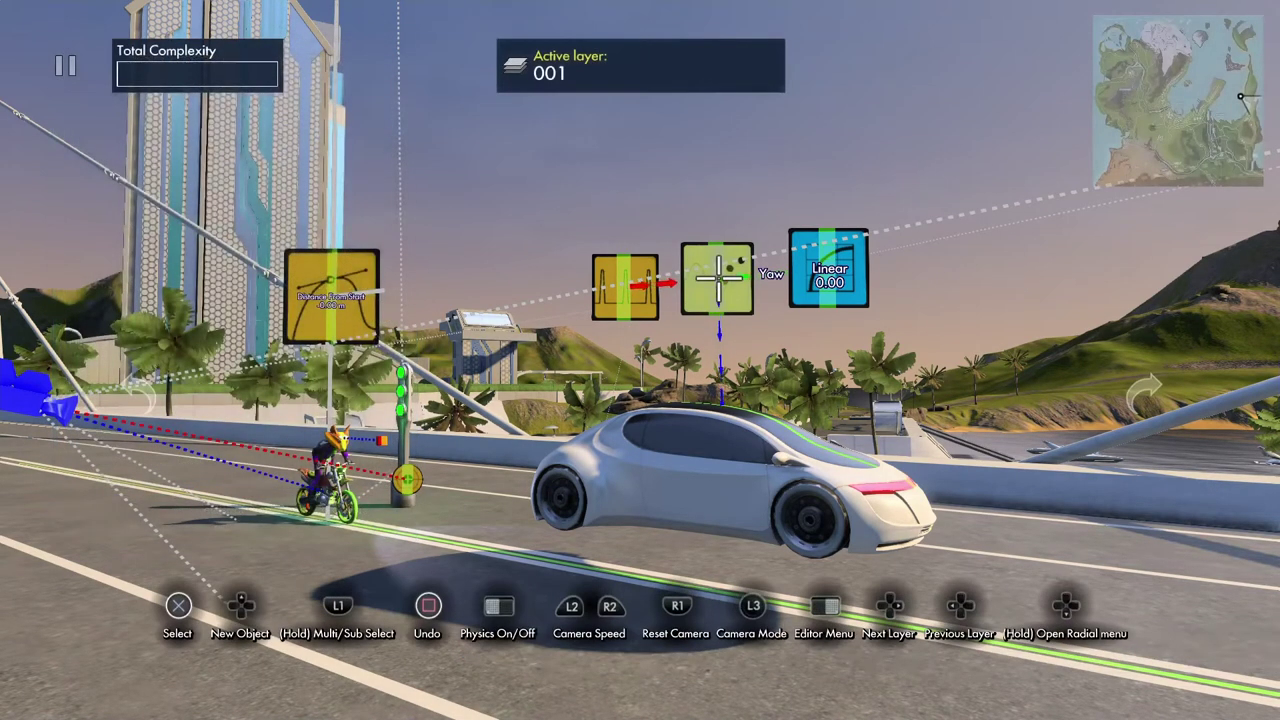
Step: Try the Quadratic Ease In Out curve on the curve data source and return it to Linear
key("Return")
key("Up")
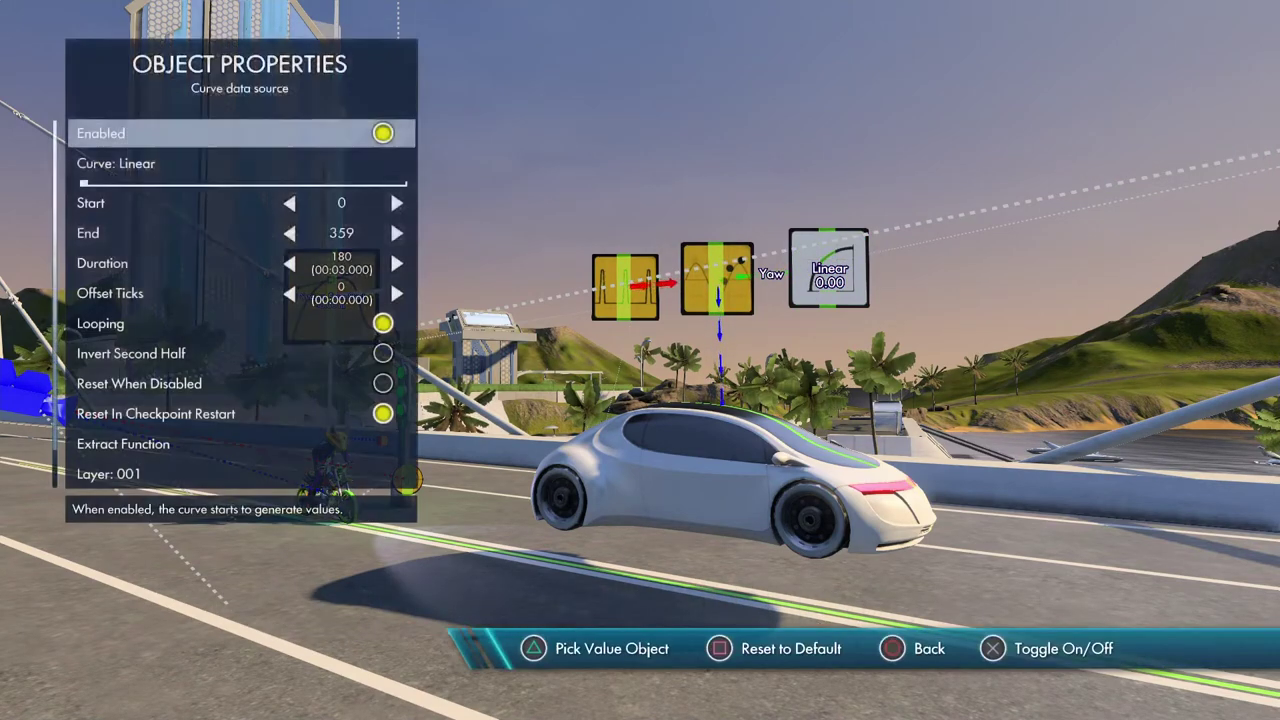
key("Down")
key("Right")
key("Right")
key("Right")
key("Right")
key("Right")
key("Right")
key("Right")
key("Right")
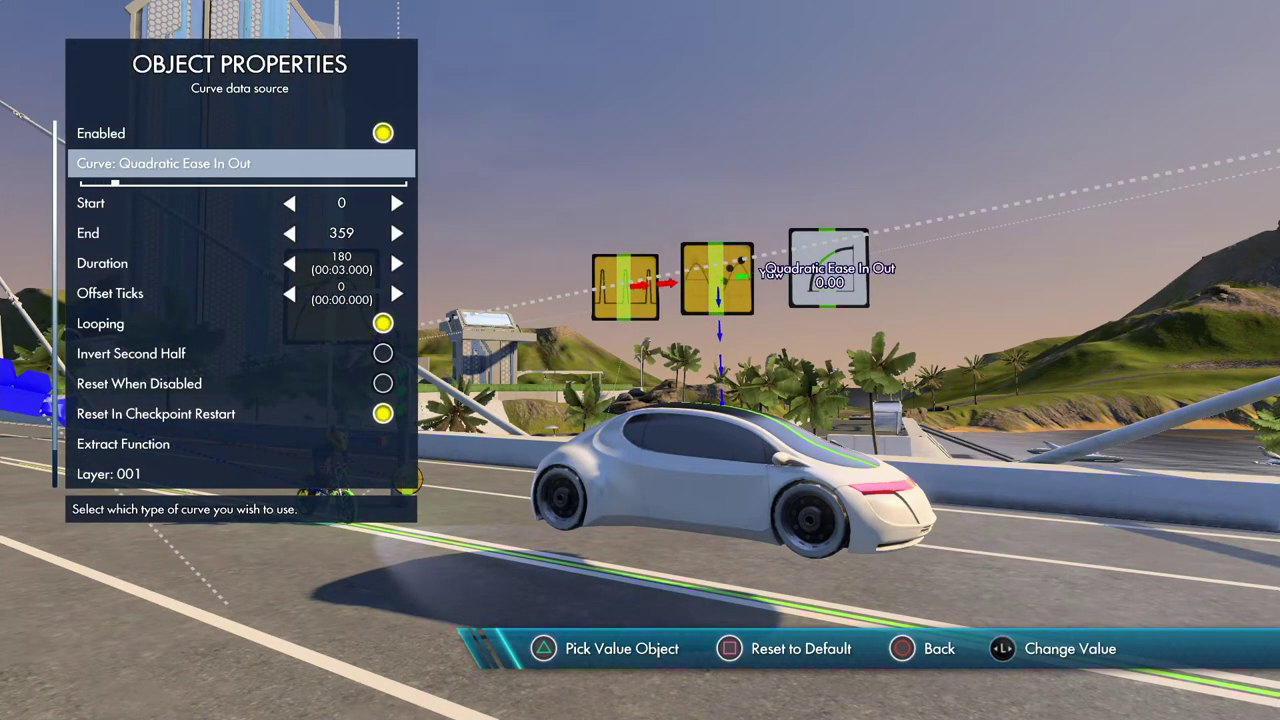
key("Left")
key("Left")
key("Left")
key("Left")
key("Left")
key("Left")
key("Left")
key("Left")
Step: Review the start, end and duration settings of the curve data source
key("Down")
key("Down")
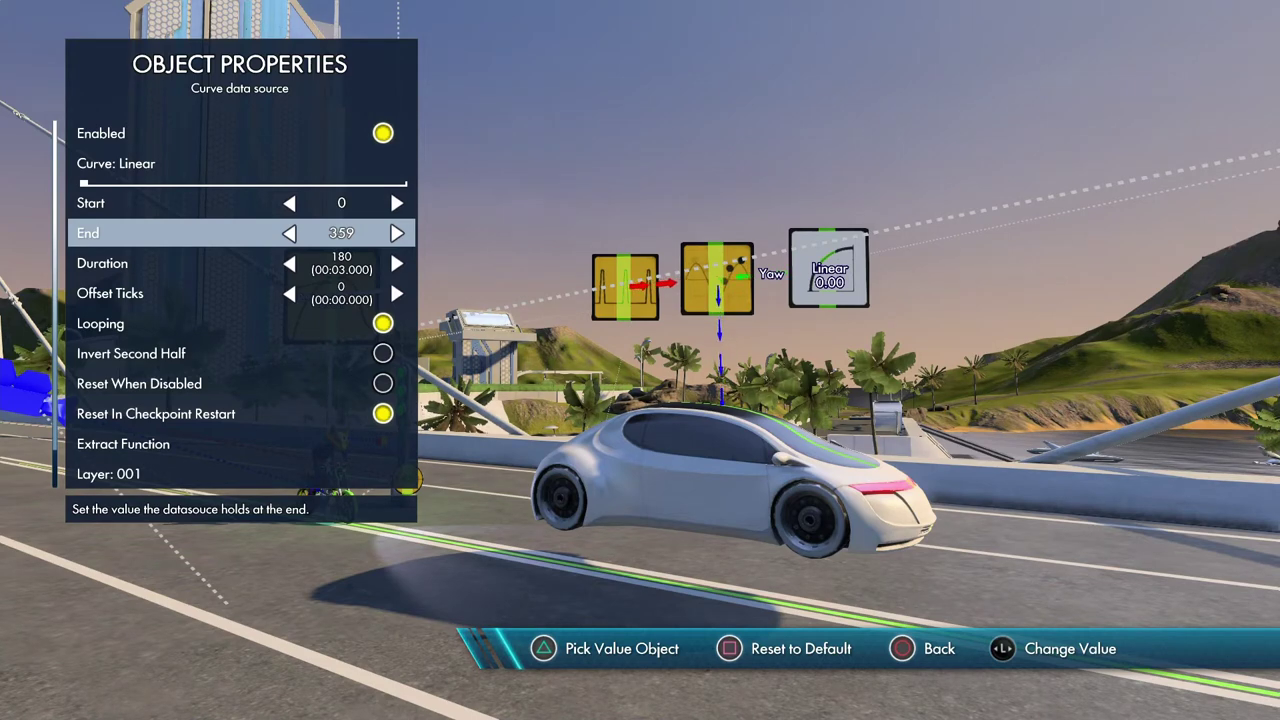
key("Down")
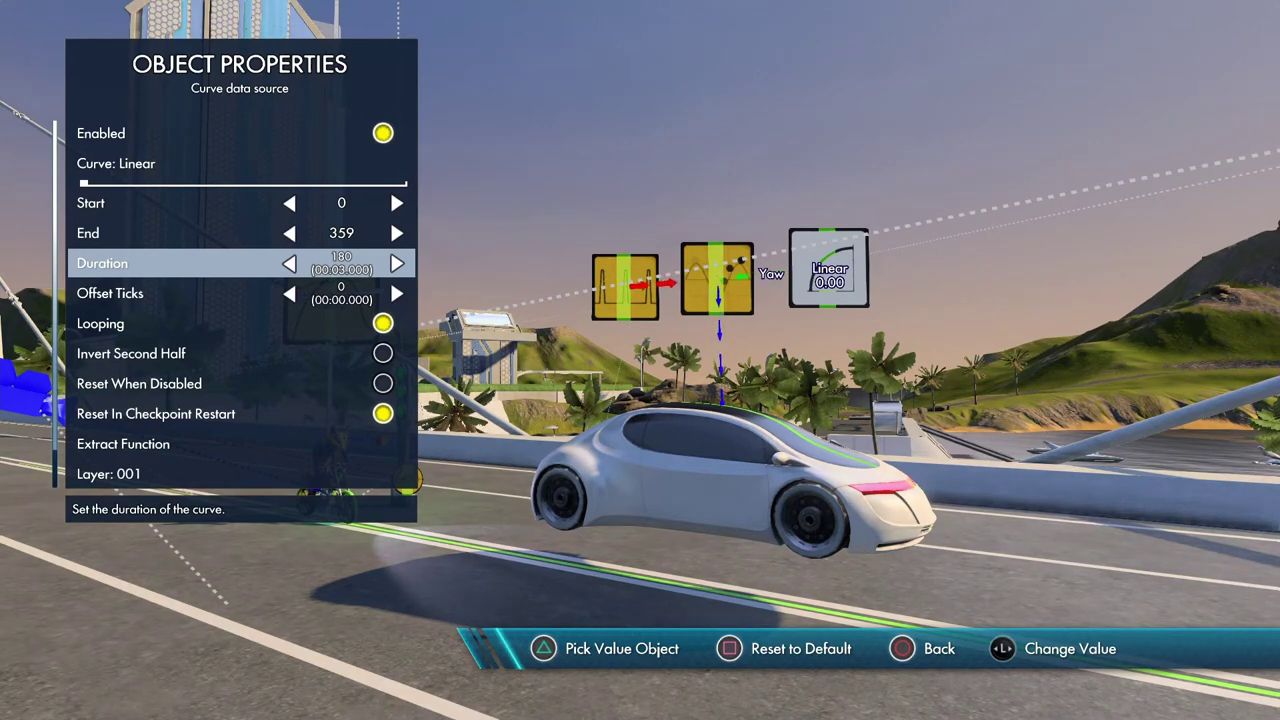
key("Escape")
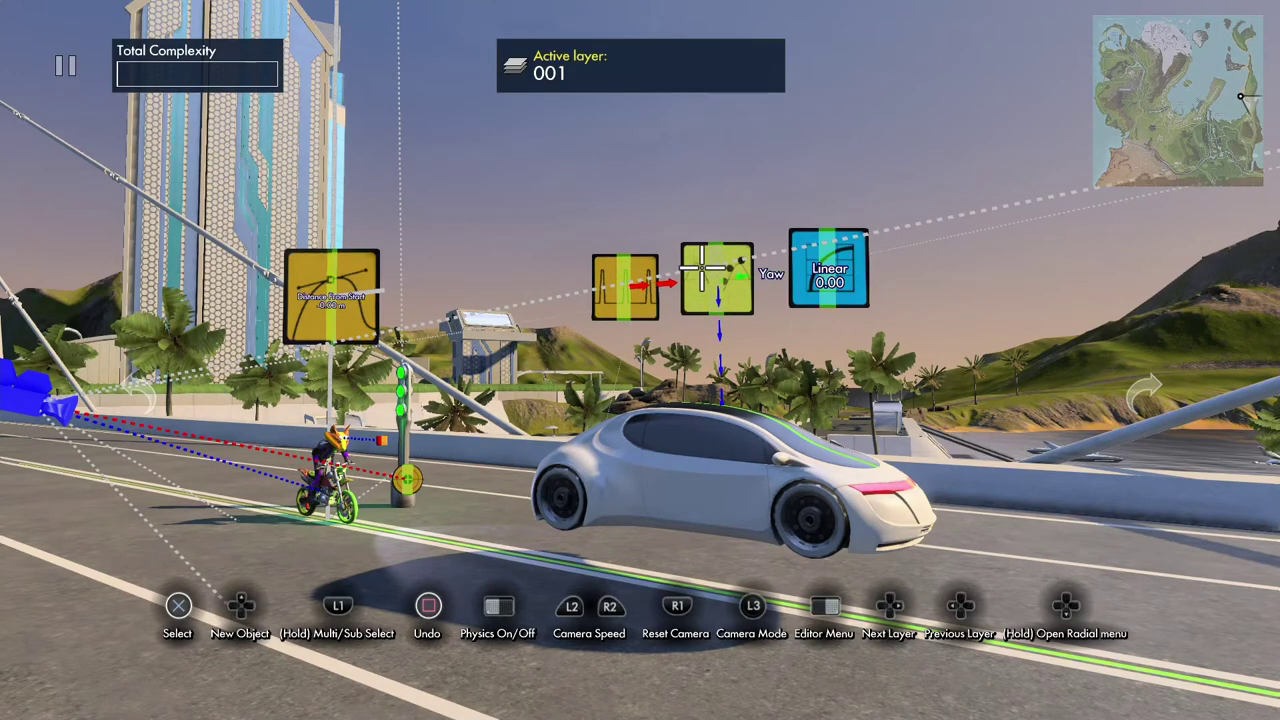
left_click(828, 268)
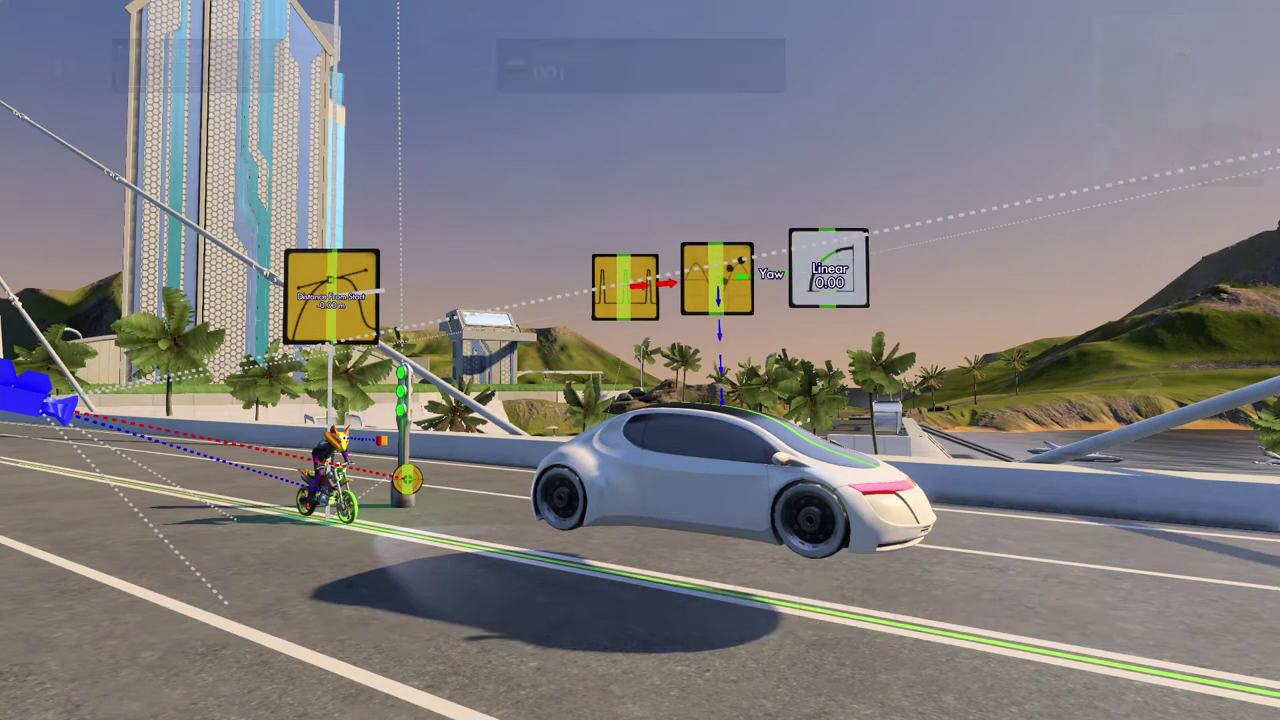
key("Down")
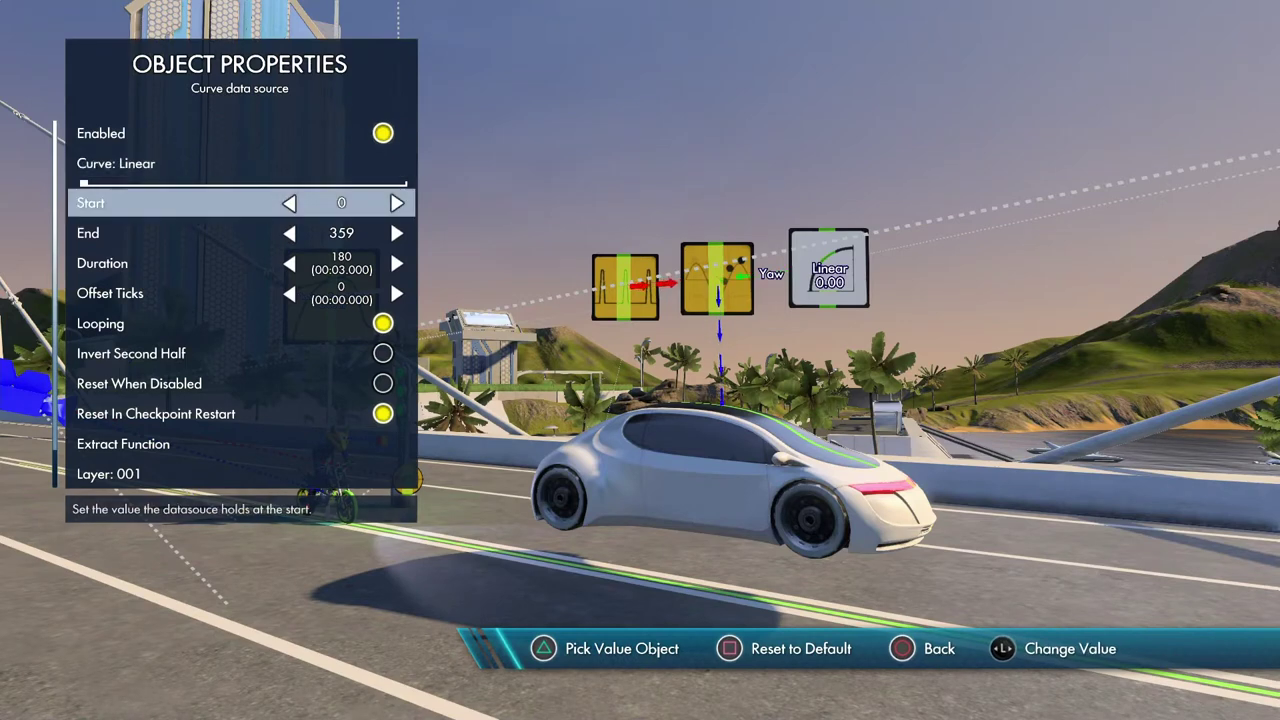
key("Down")
key("Down")
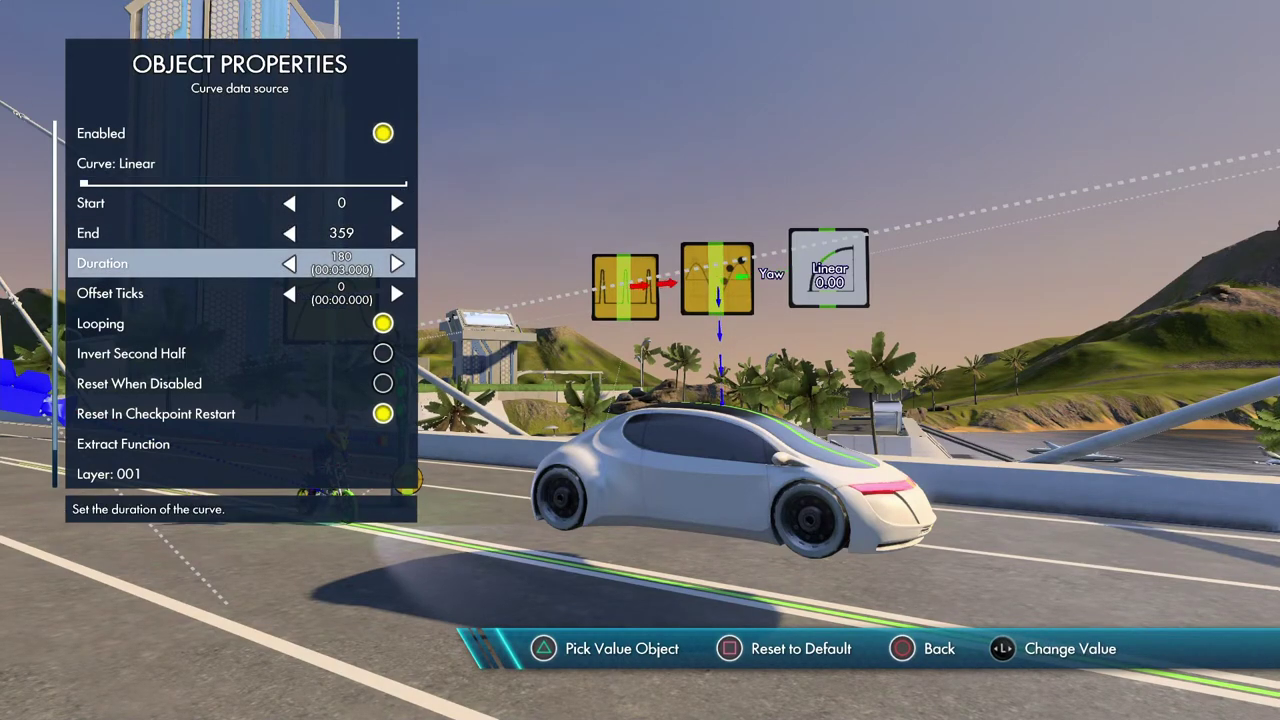
key("Escape")
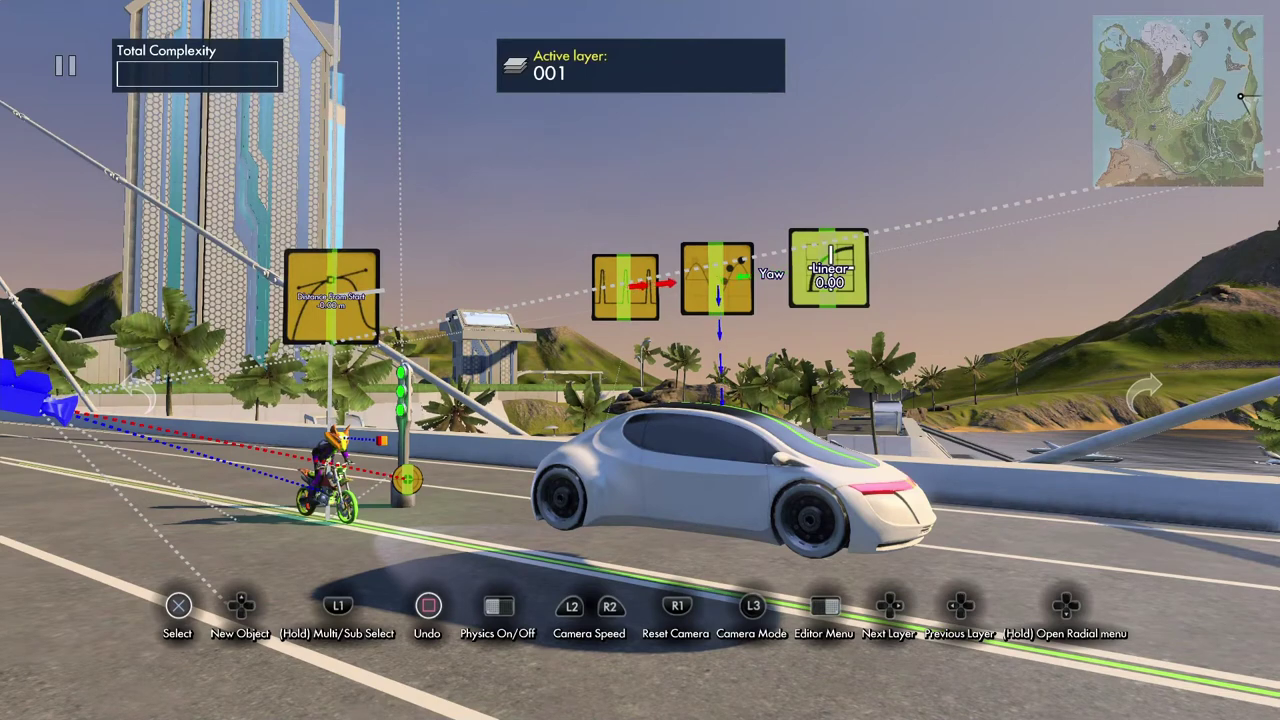
Step: Run the physics to preview the car's rotation and recheck the object position event's position settings
key("space")
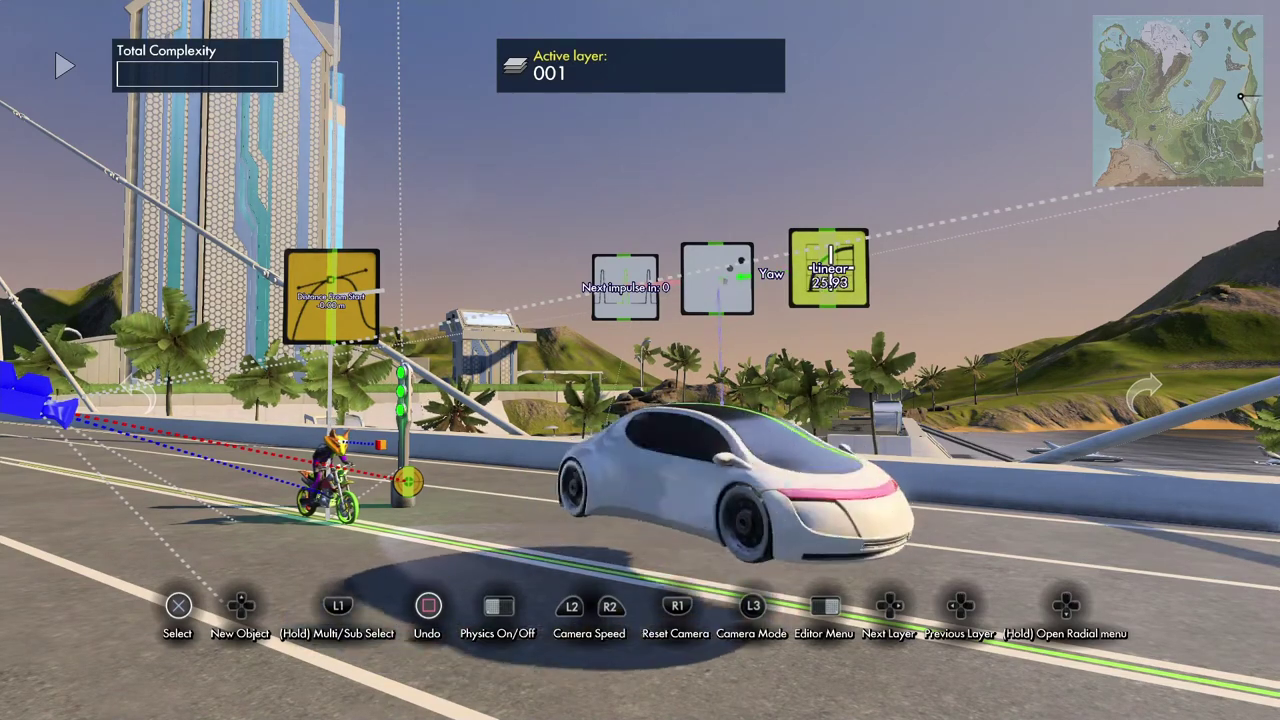
left_click(735, 268)
key("Up")
key("Down")
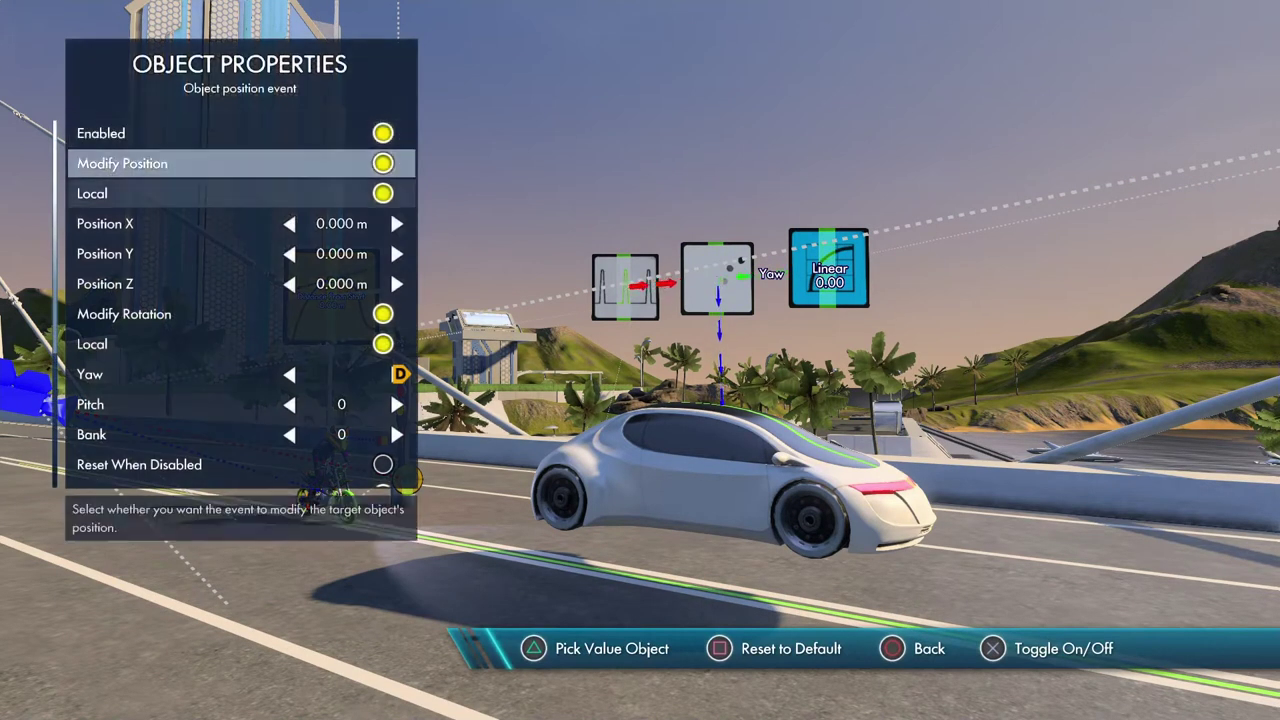
key("Down")
key("Down")
key("Down")
key("Down")
key("Escape")
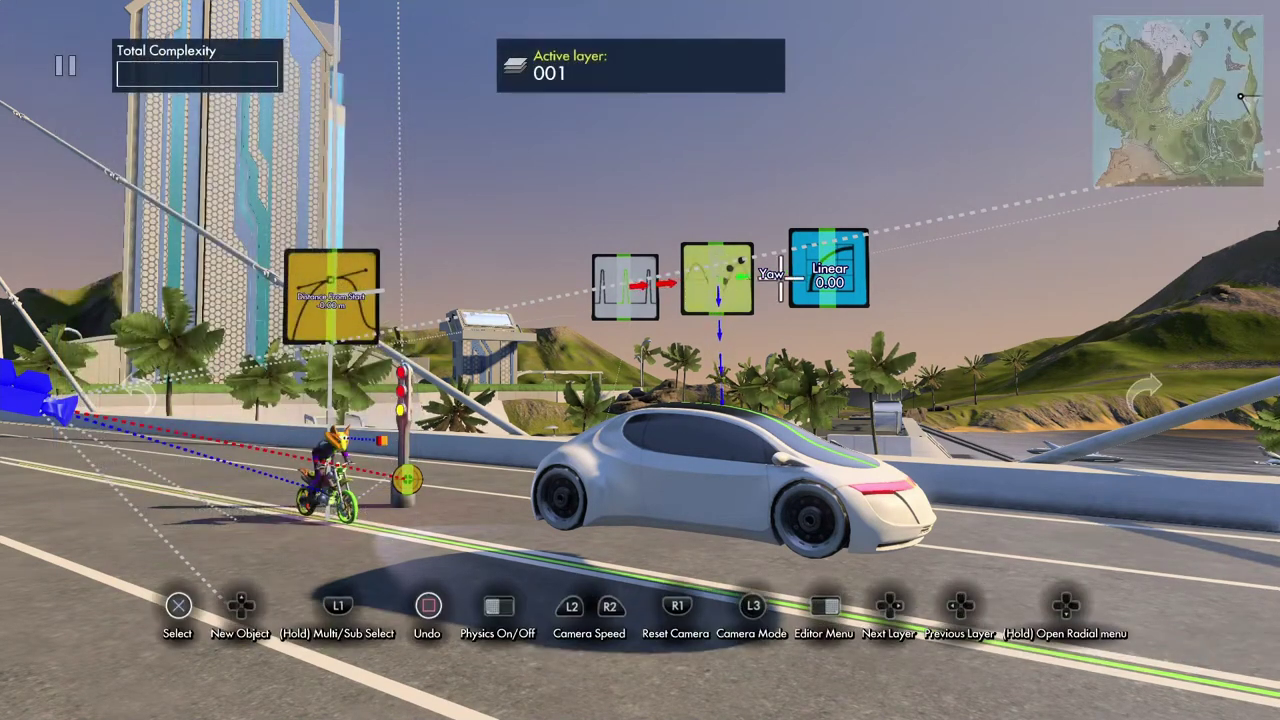
left_click(826, 270)
key("Escape")
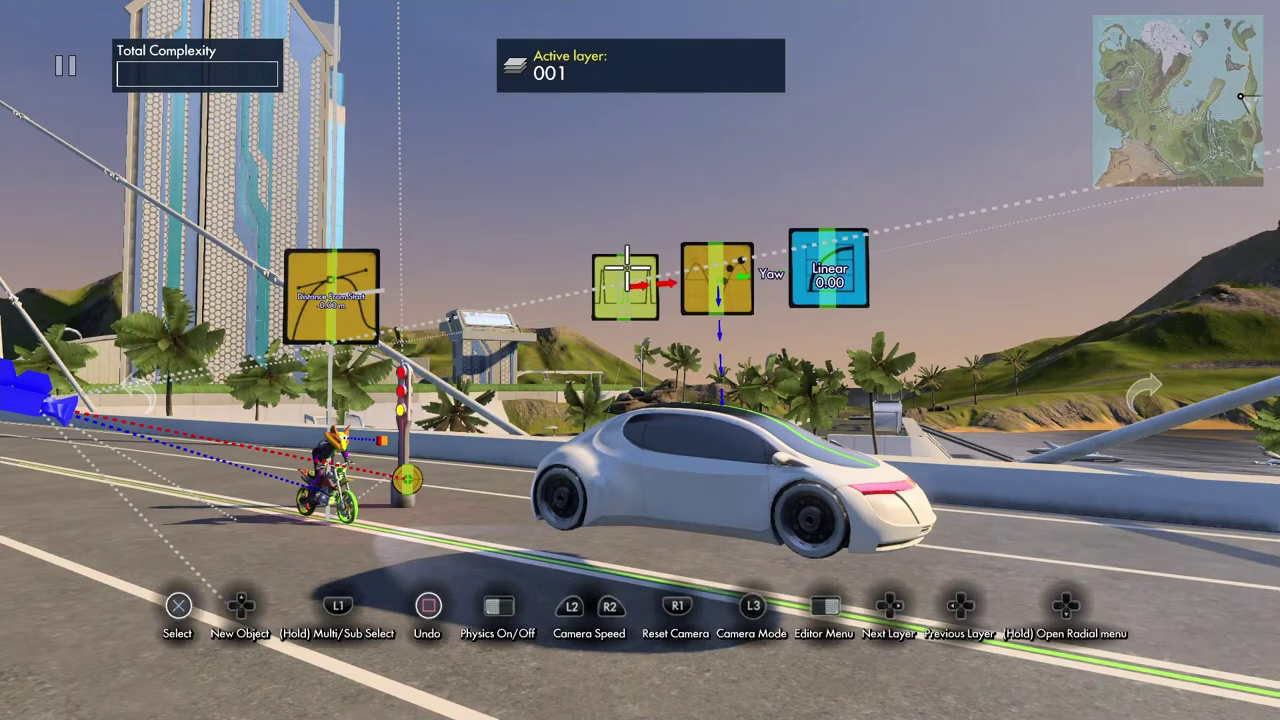
Step: Turn on Invert Second Half and turn off Looping for the curve data source
left_click(857, 270)
key("Up")
key("Down")
key("Down")
key("Down")
key("Down")
key("Down")
key("Down")
key("Down")
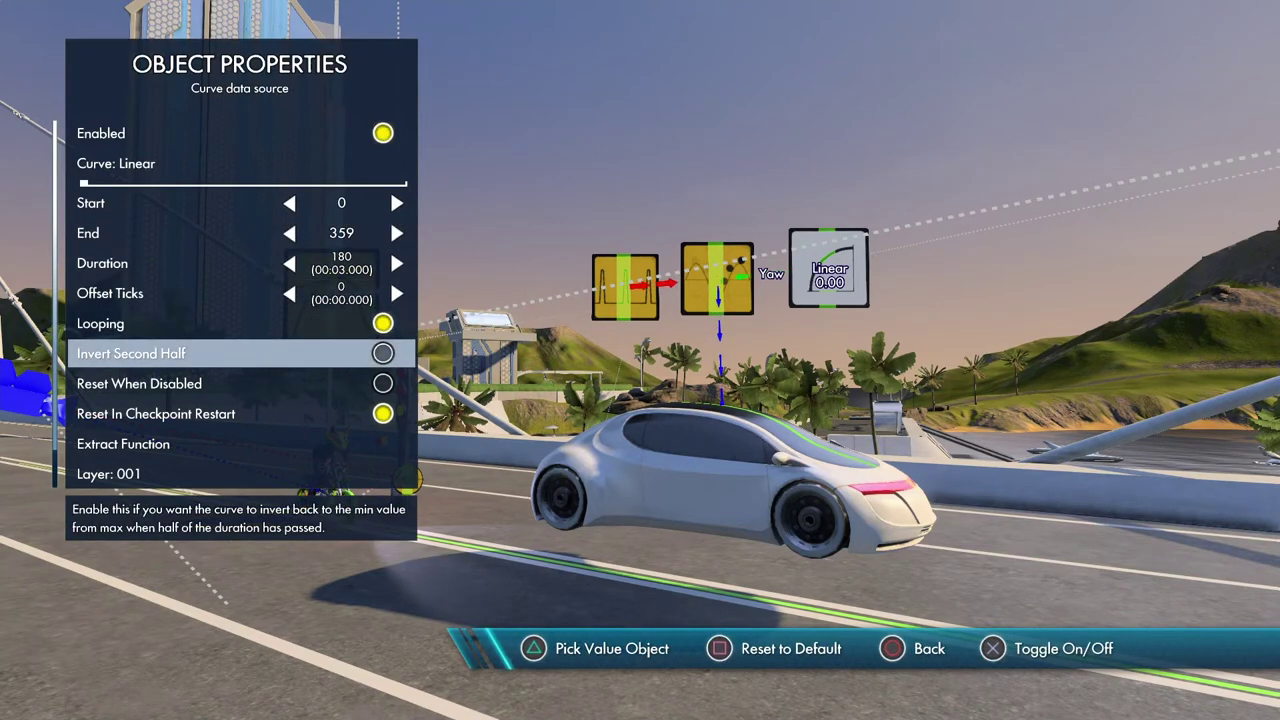
key("Return")
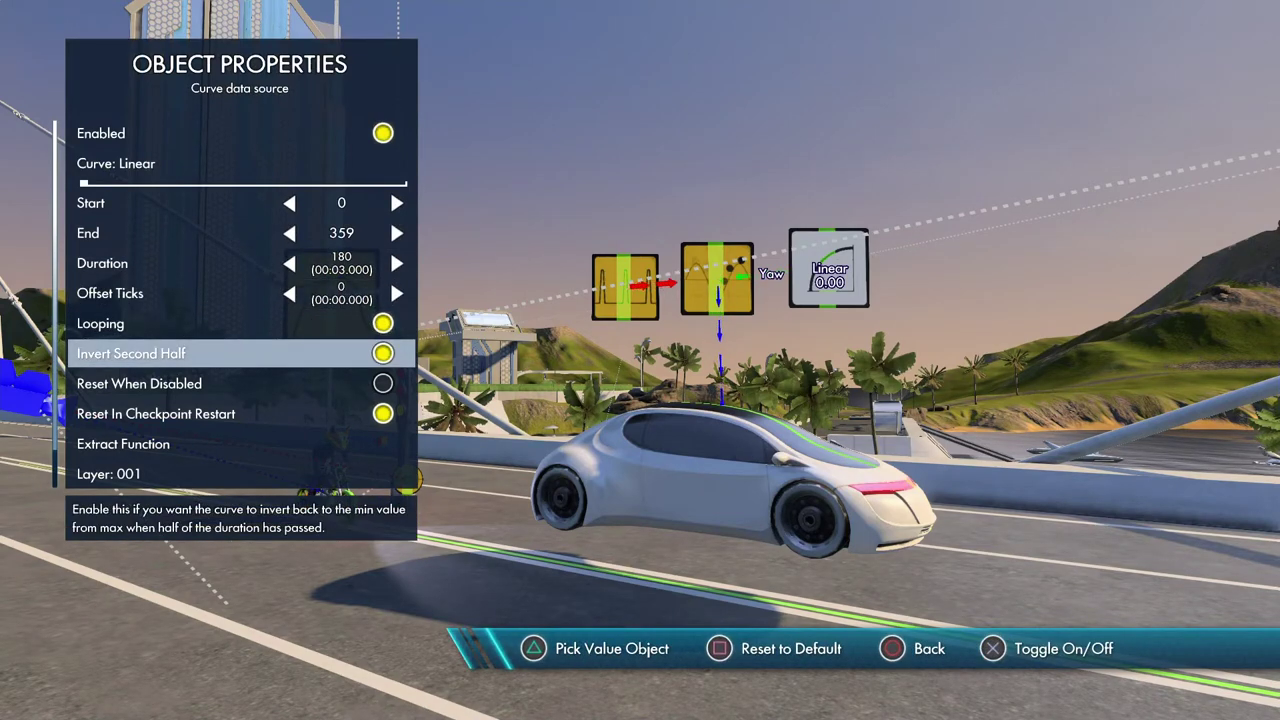
key("Up")
key("Escape")
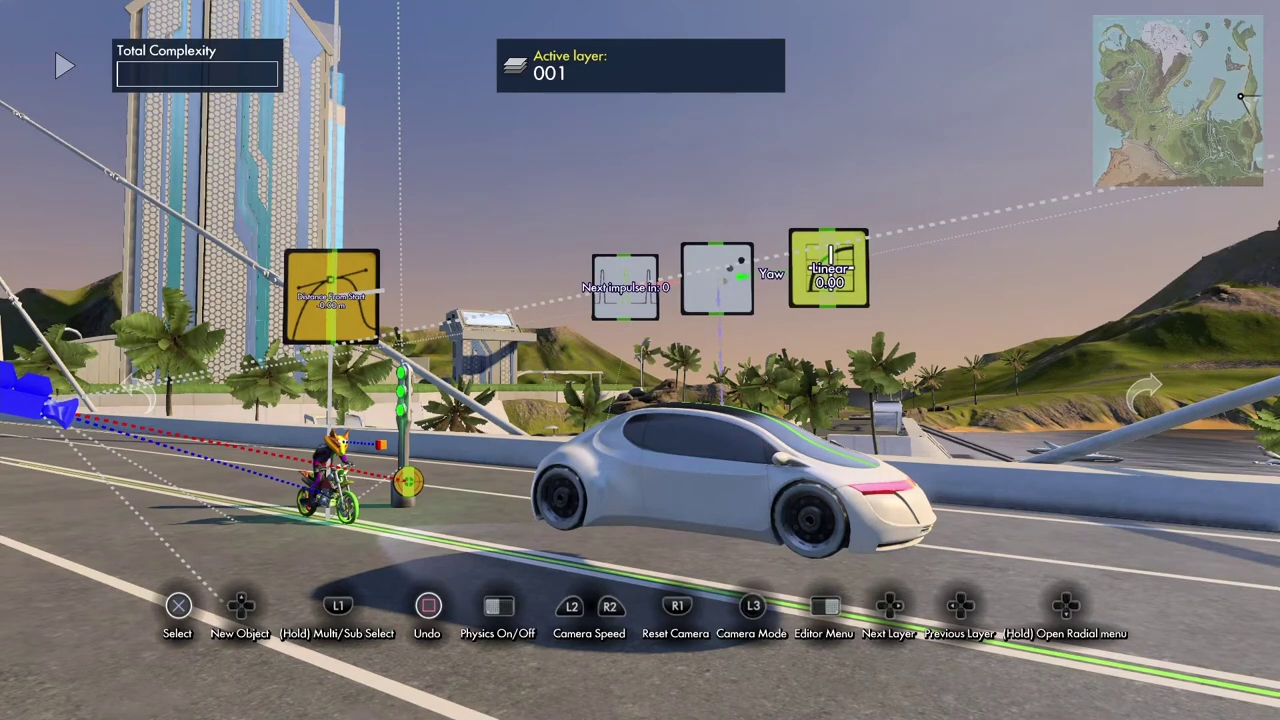
Step: Turn Looping back on for the curve data source and run the physics to preview the inverted rotation
key("Return")
key("Right")
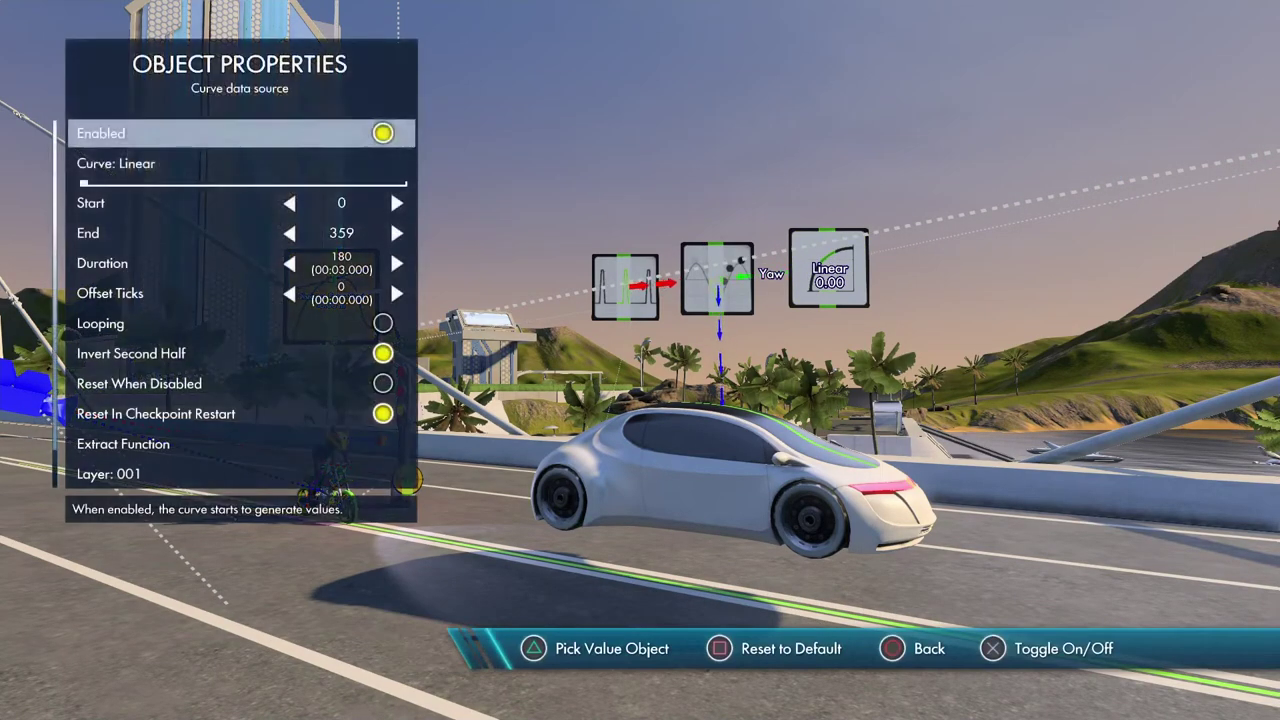
key("Down")
key("Down")
key("Down")
key("Down")
key("Down")
key("Down")
key("Escape")
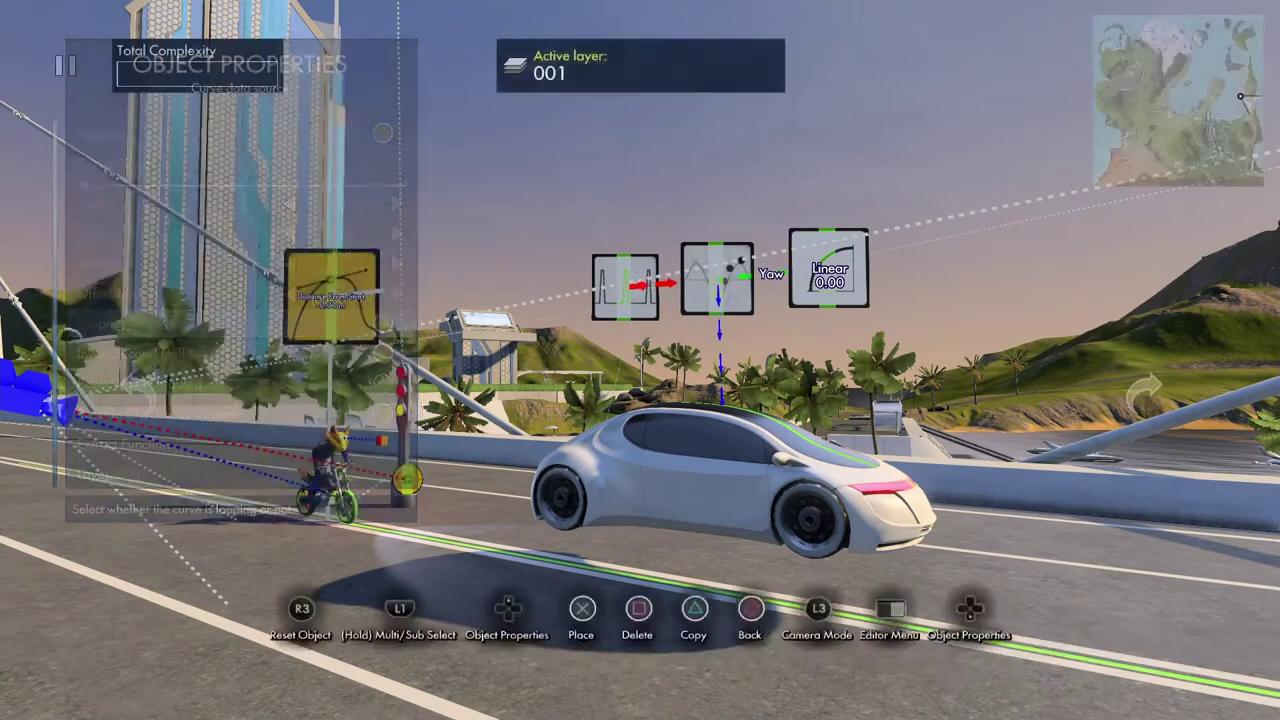
key("Escape")
key("space")
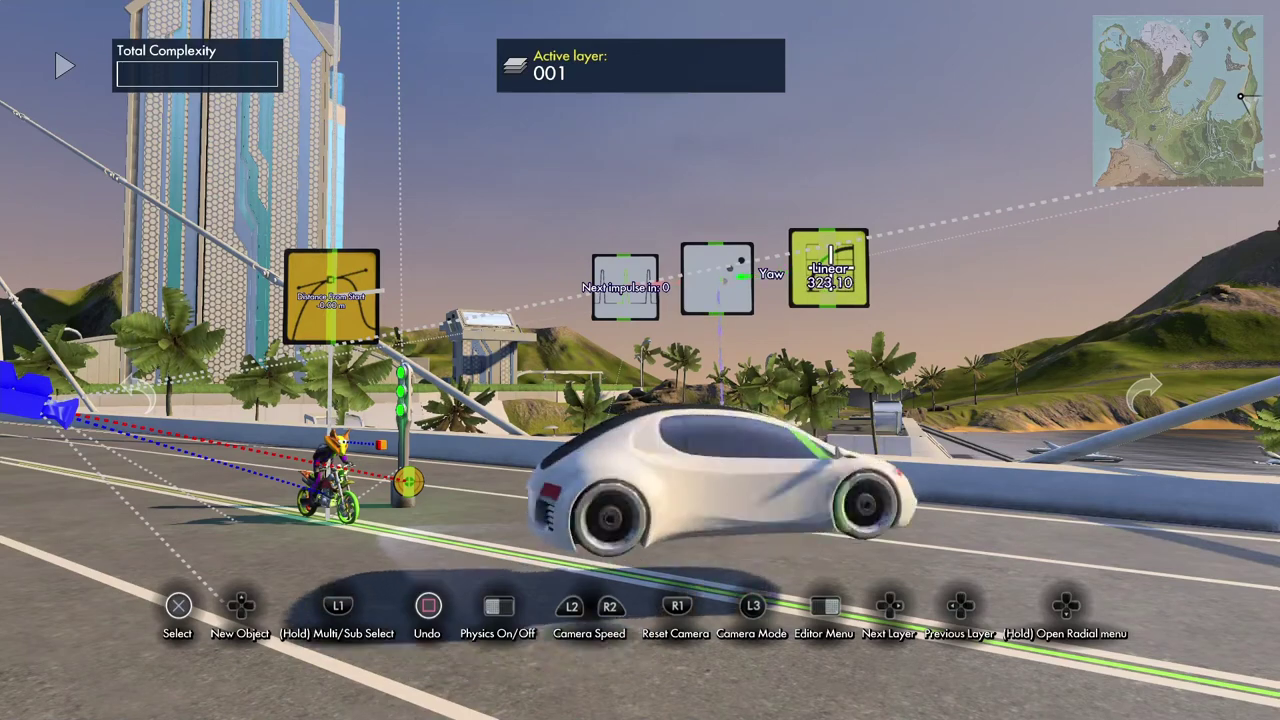
key("space")
Step: Turn off Invert Second Half for the curve data source
key("Up")
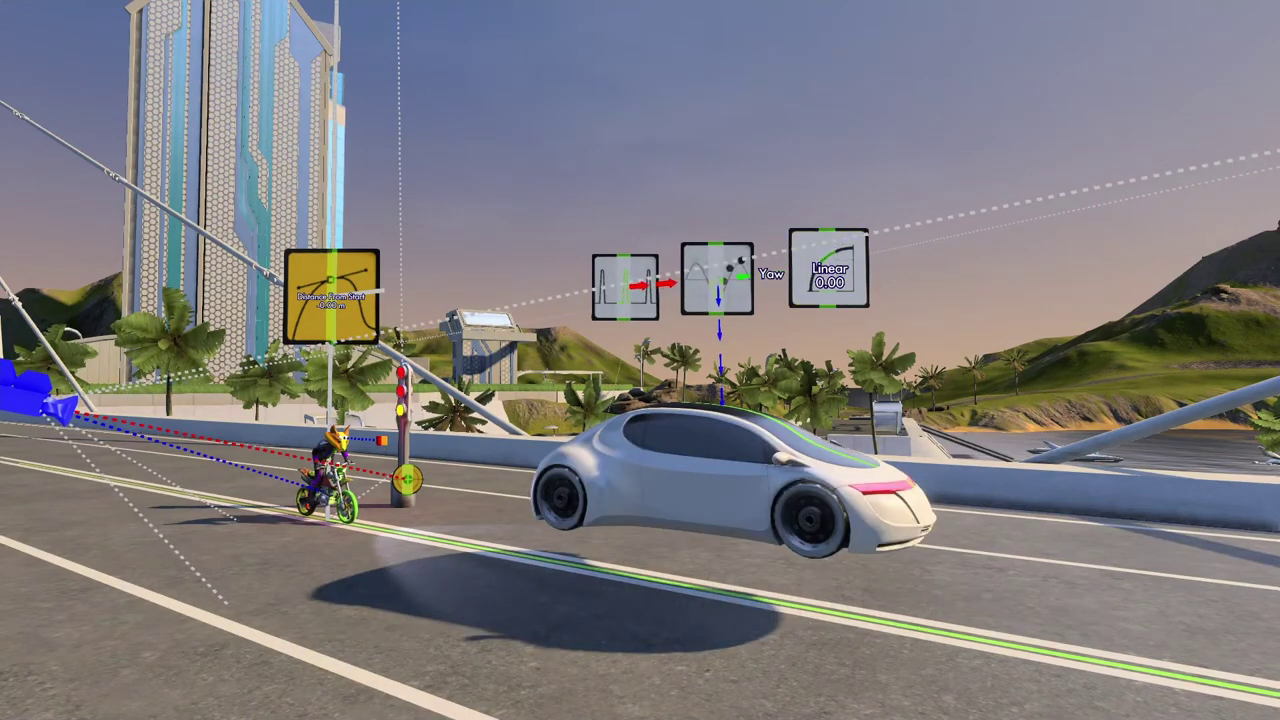
key("Down")
key("Down")
key("Down")
key("Down")
key("Down")
key("Down")
key("Down")
key("Return")
Step: Review the curve data source's start and end values
key("Up")
key("Up")
key("Up")
key("Up")
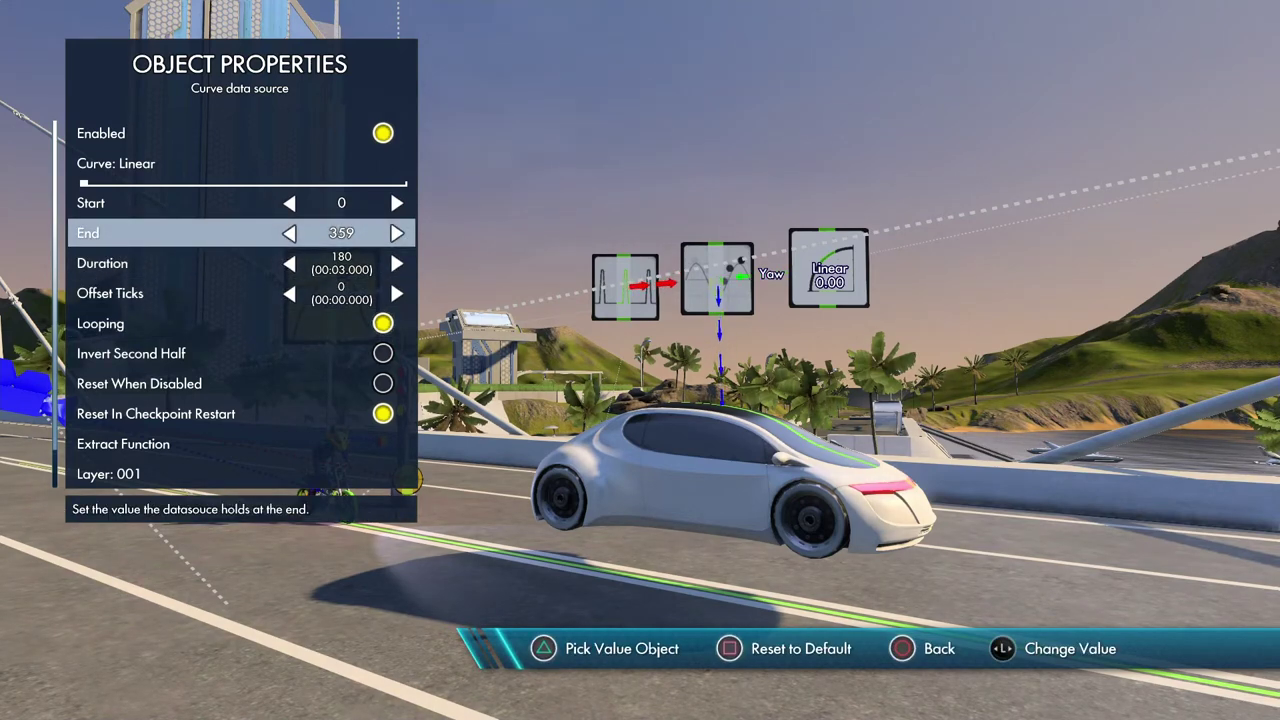
key("Up")
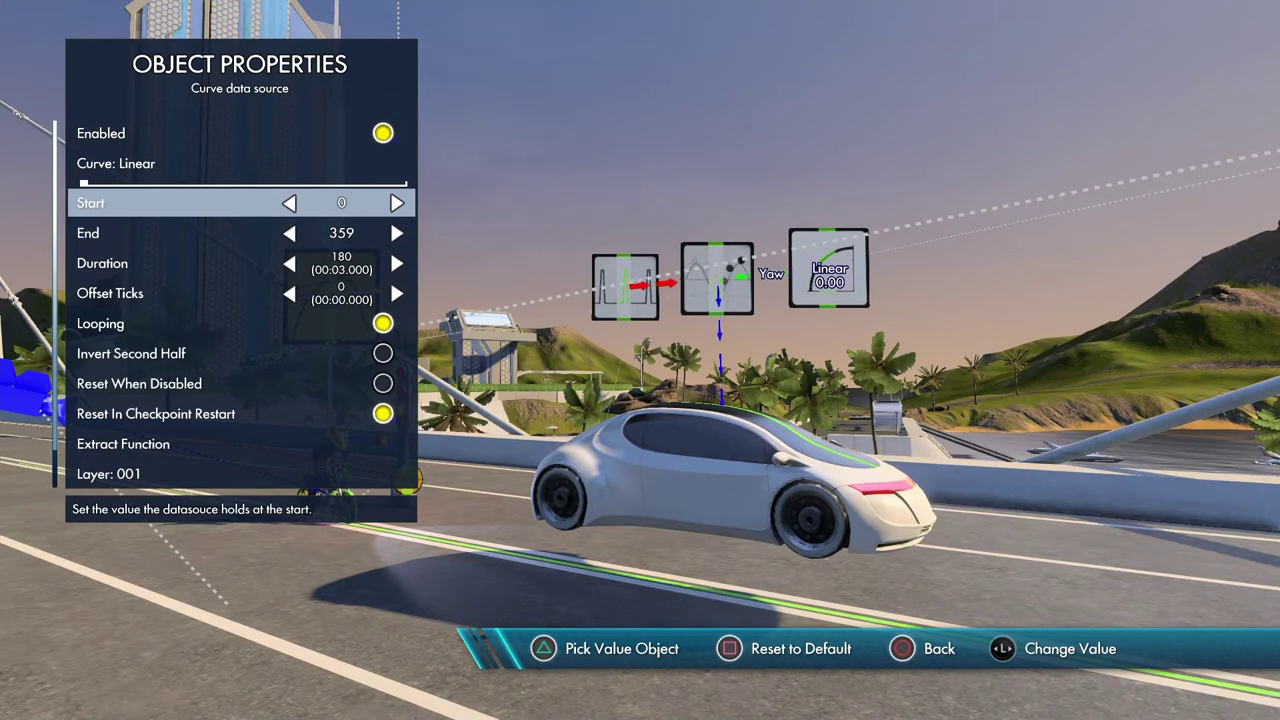
key("Down")
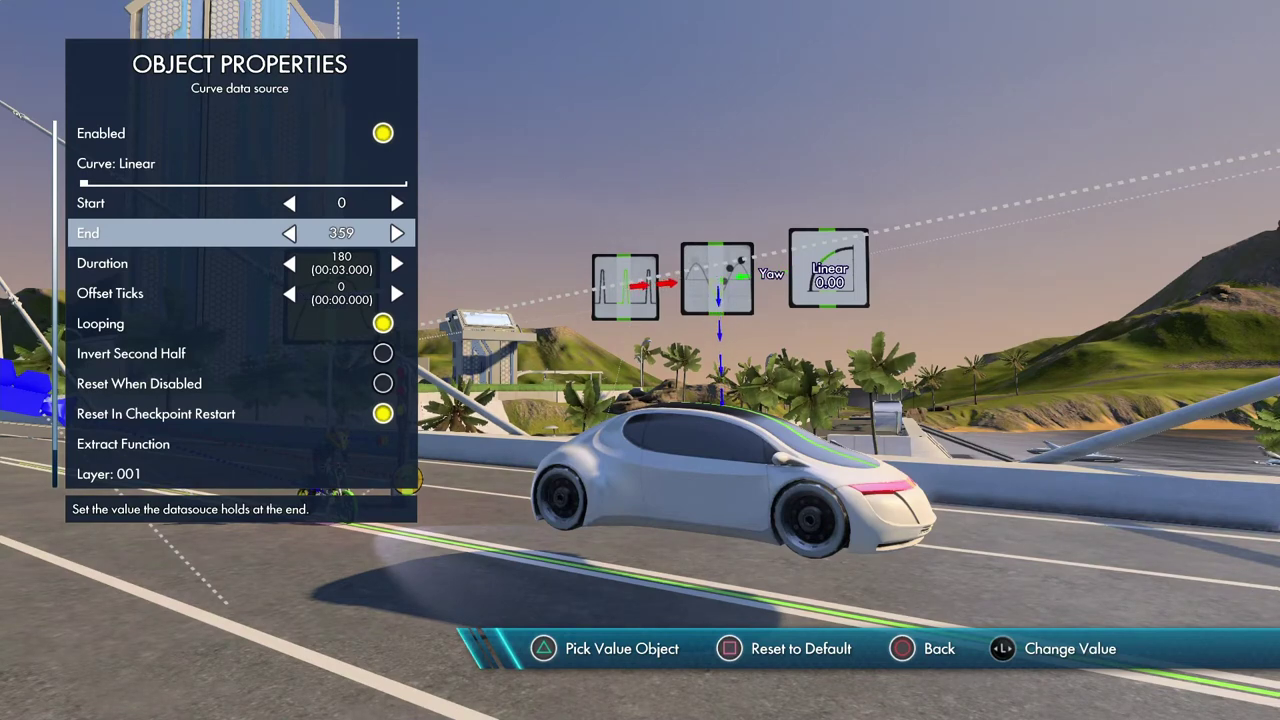
Step: Raise the curve data source's End value to 372 and run the physics to preview the rotation past a full turn
key("Right")
key("Right")
key("Right")
key("Right")
key("Right")
key("Right")
key("Right")
key("Right")
key("Right")
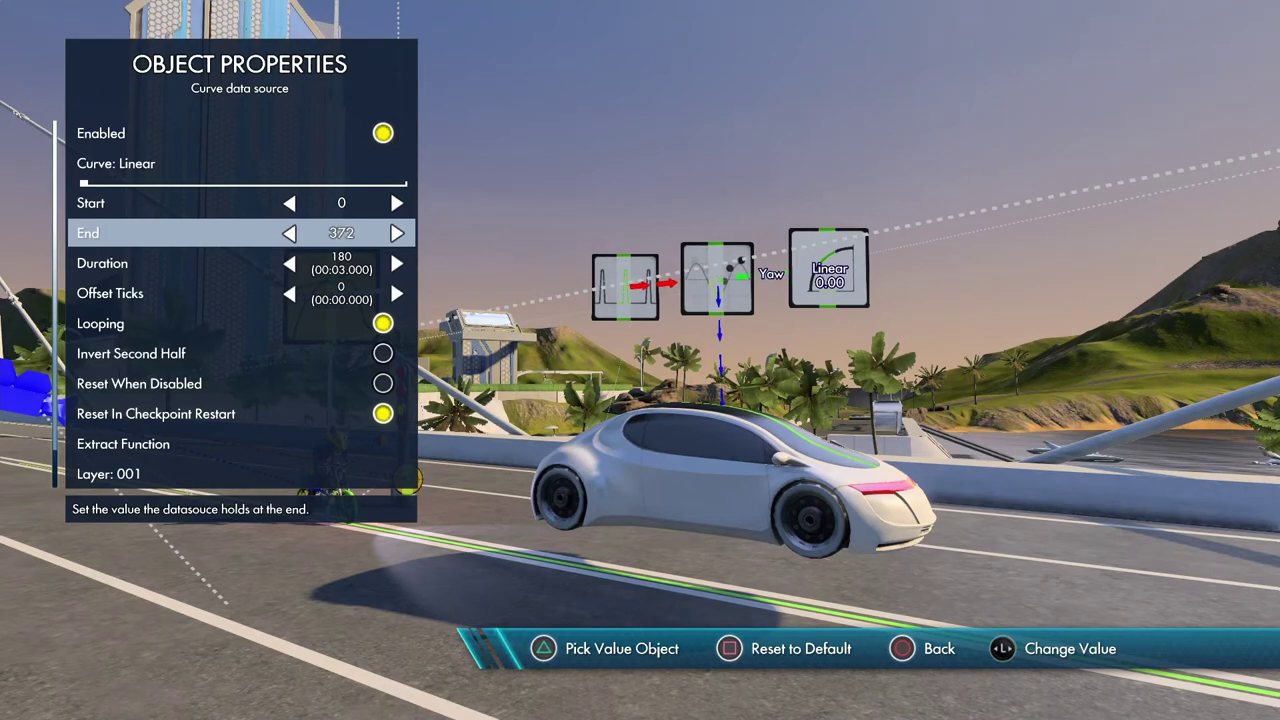
key("Escape")
key("space")
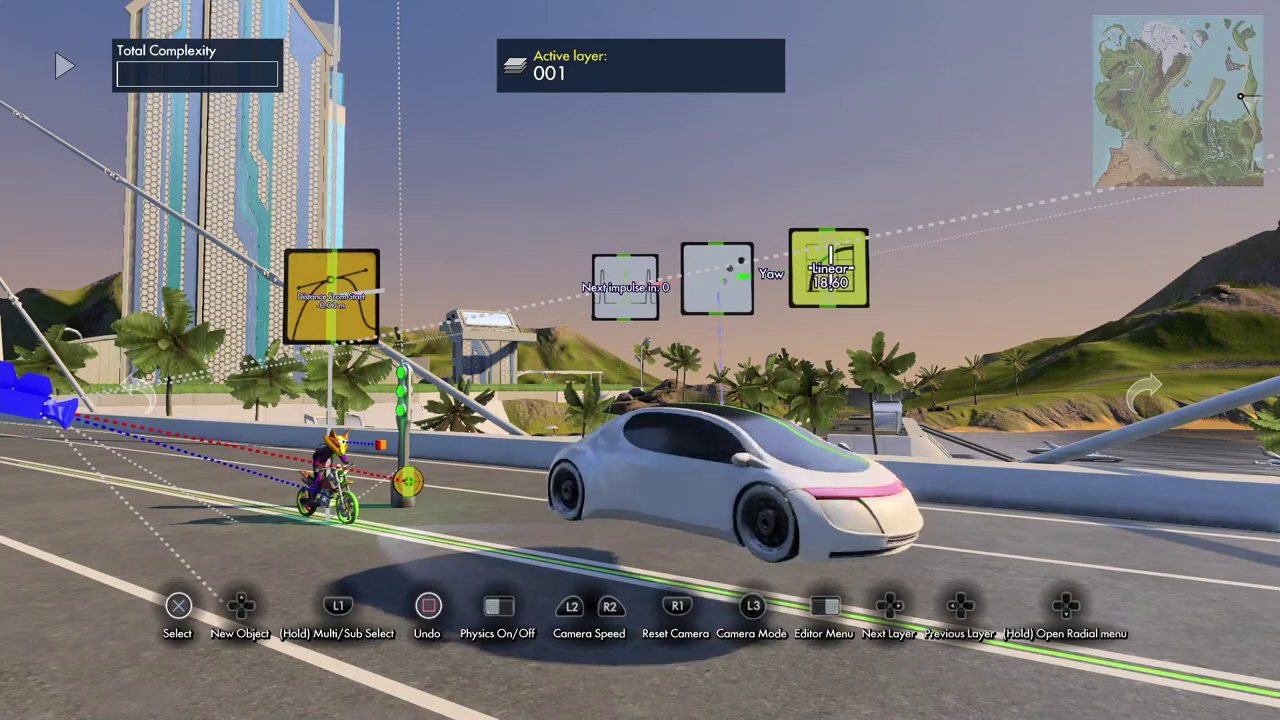
key("space")
Step: Set the curve data source's End value back to 359
left_click(830, 268)
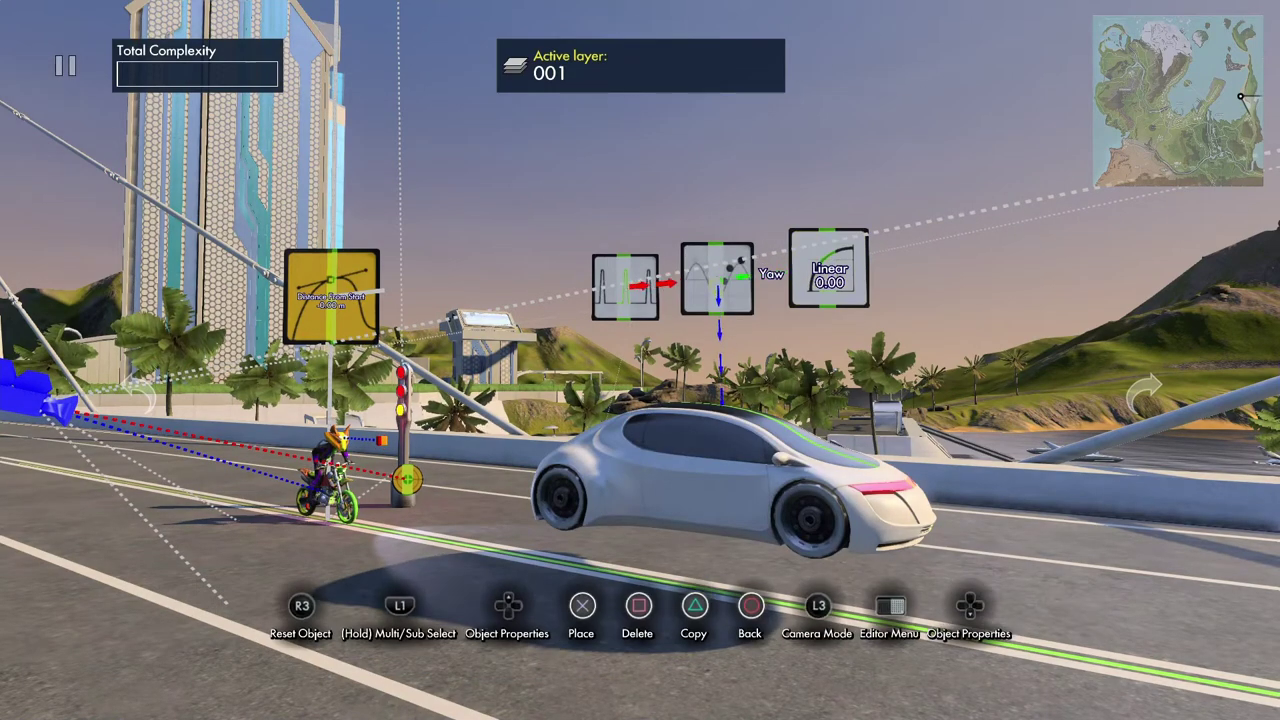
key("Up")
key("Down")
key("Down")
key("Down")
key("Left")
key("Left")
key("Left")
key("Left")
key("Left")
key("Left")
key("Left")
key("Left")
key("Left")
key("Left")
key("Left")
key("Left")
key("Left")
key("Left")
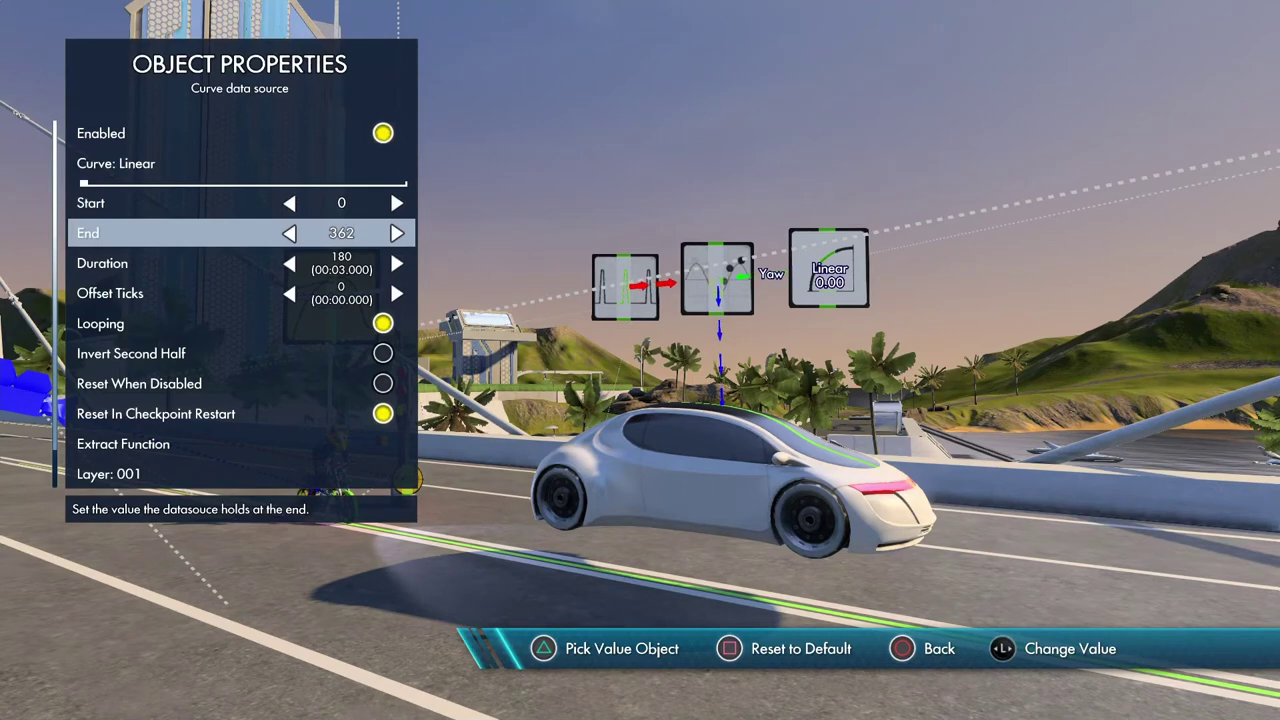
key("Up")
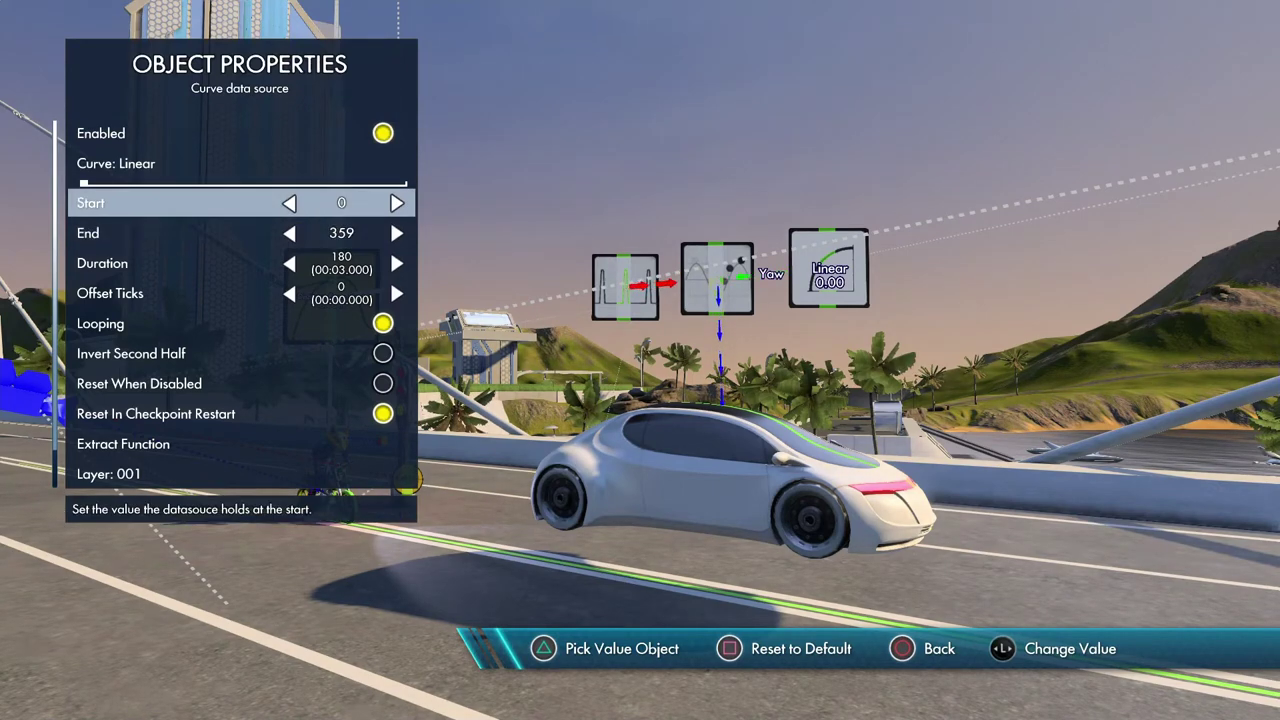
Step: Compare the curve data source's Start and End settings and close its properties
key("Down")
key("Right")
key("Up")
key("Left")
key("Down")
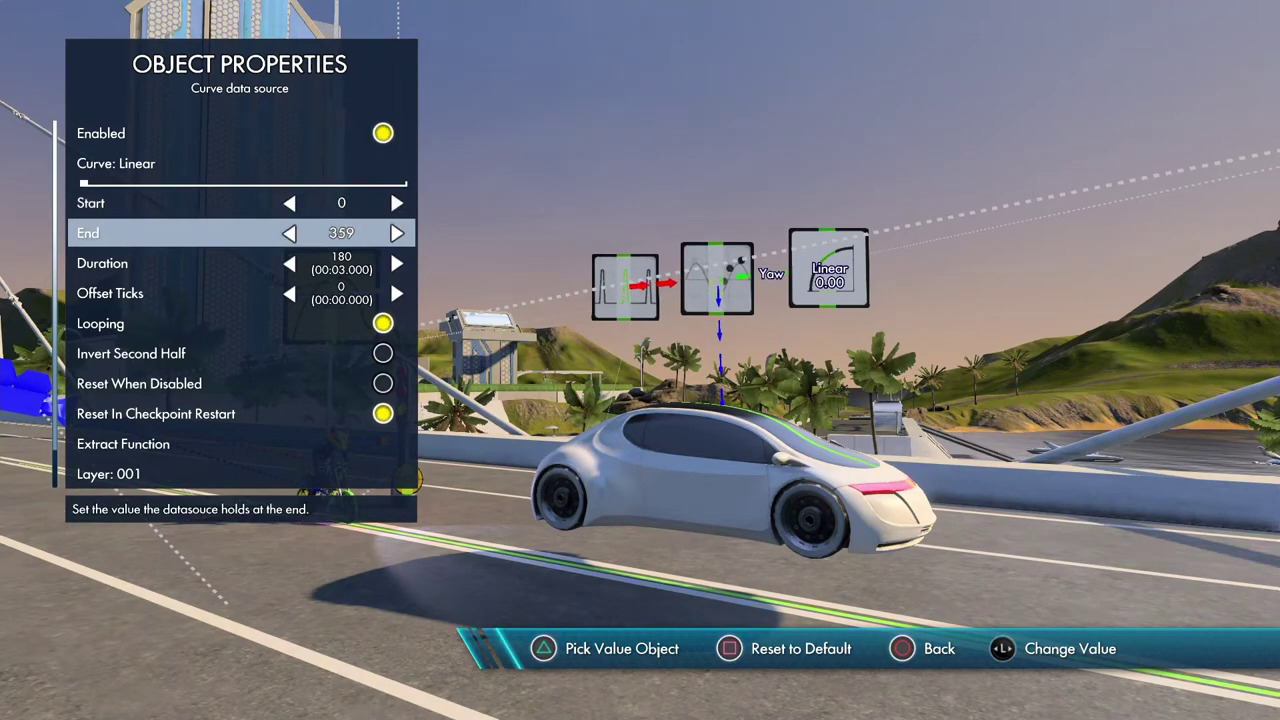
key("Down")
key("Up")
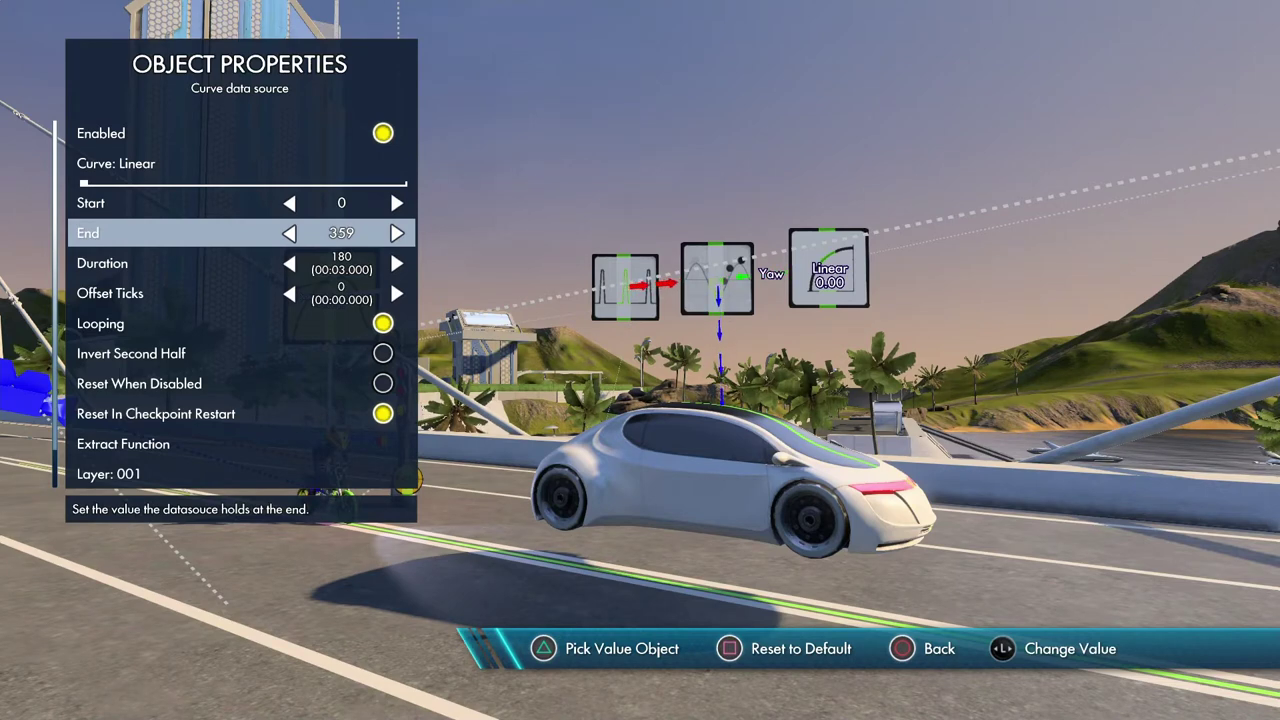
key("Escape")
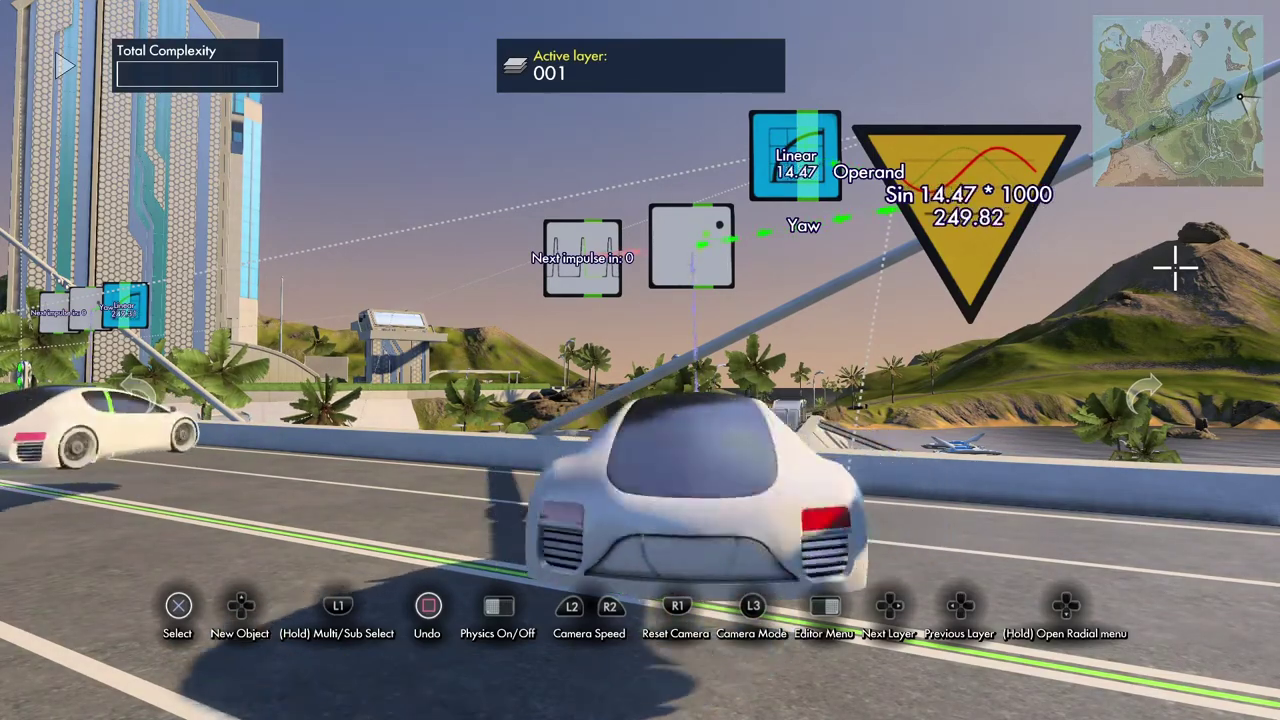
Step: Stop the physics and unlink the sine operator from the Yaw of the second car's object position event
key("space")
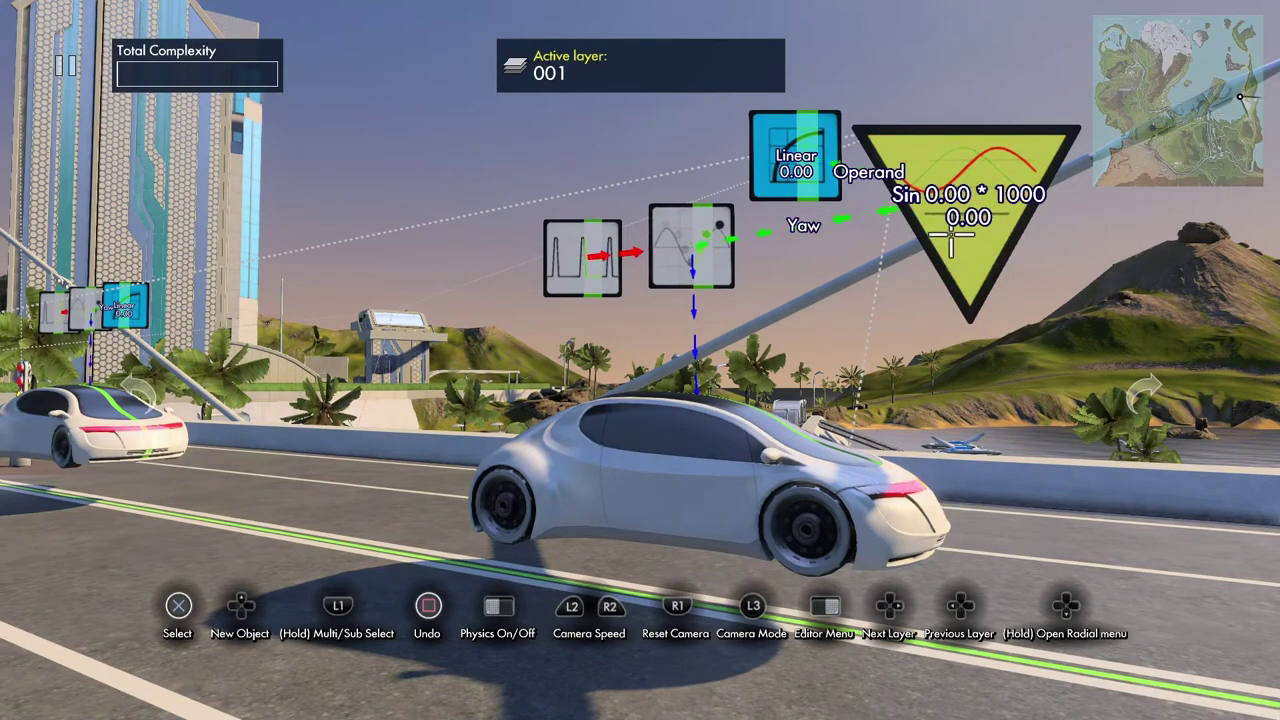
left_click(692, 246)
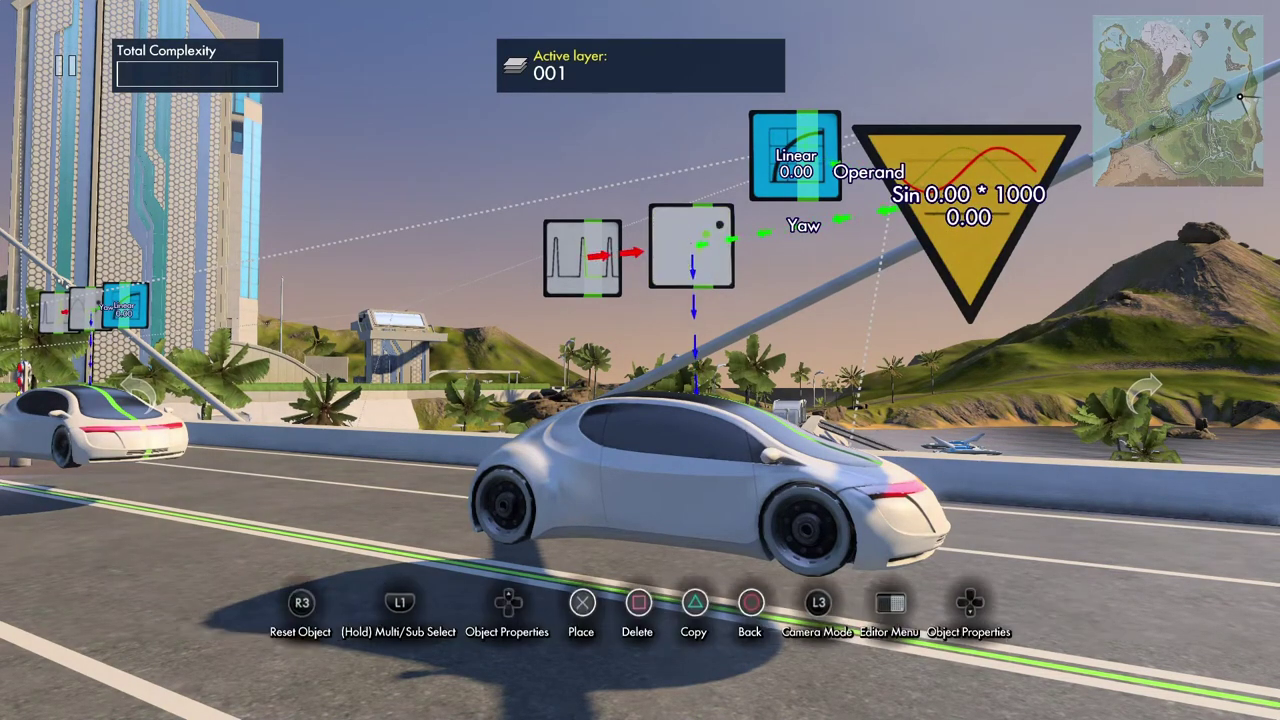
key("Up")
key("Down")
key("Down")
key("Down")
key("Down")
key("Down")
key("Down")
key("Down")
key("Down")
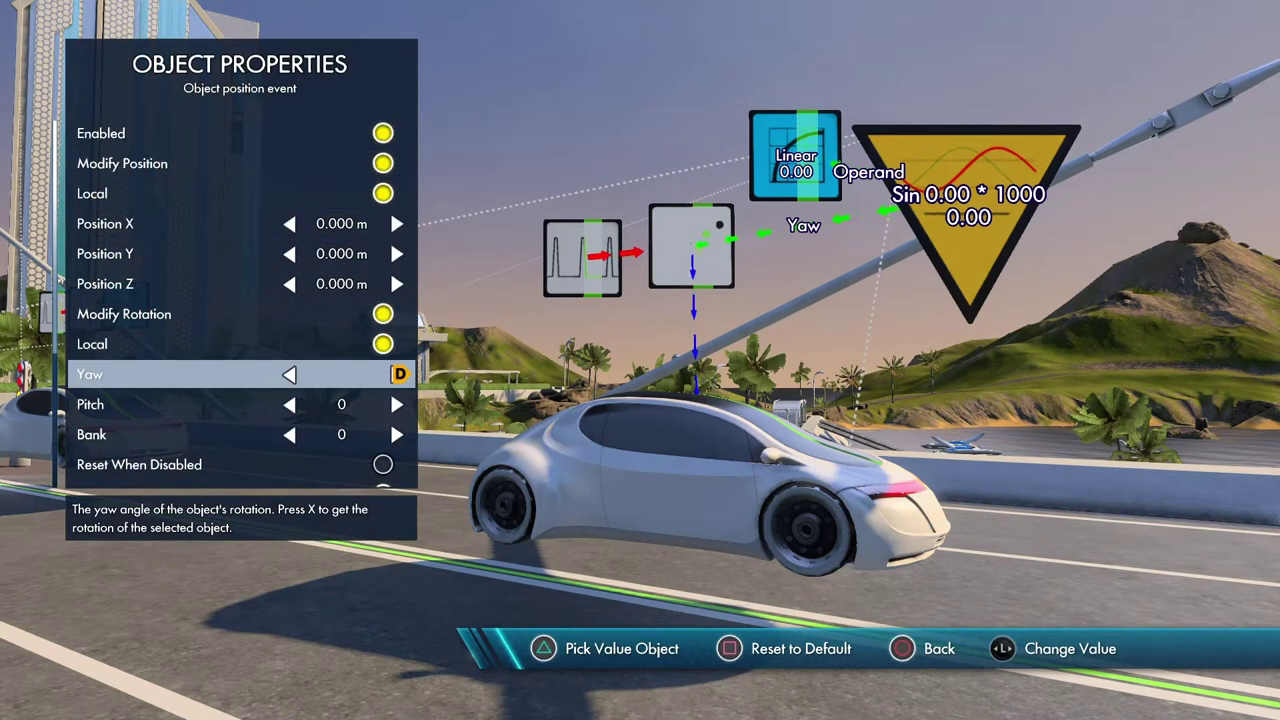
key("y")
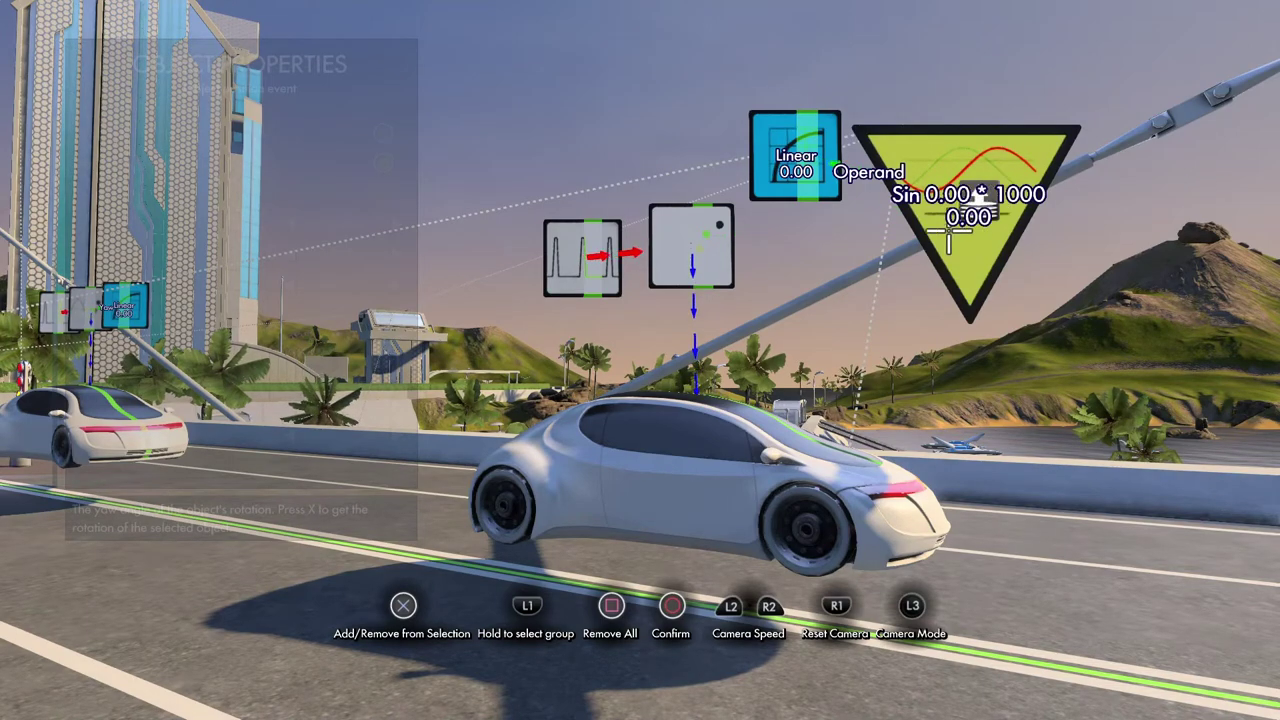
key("Escape")
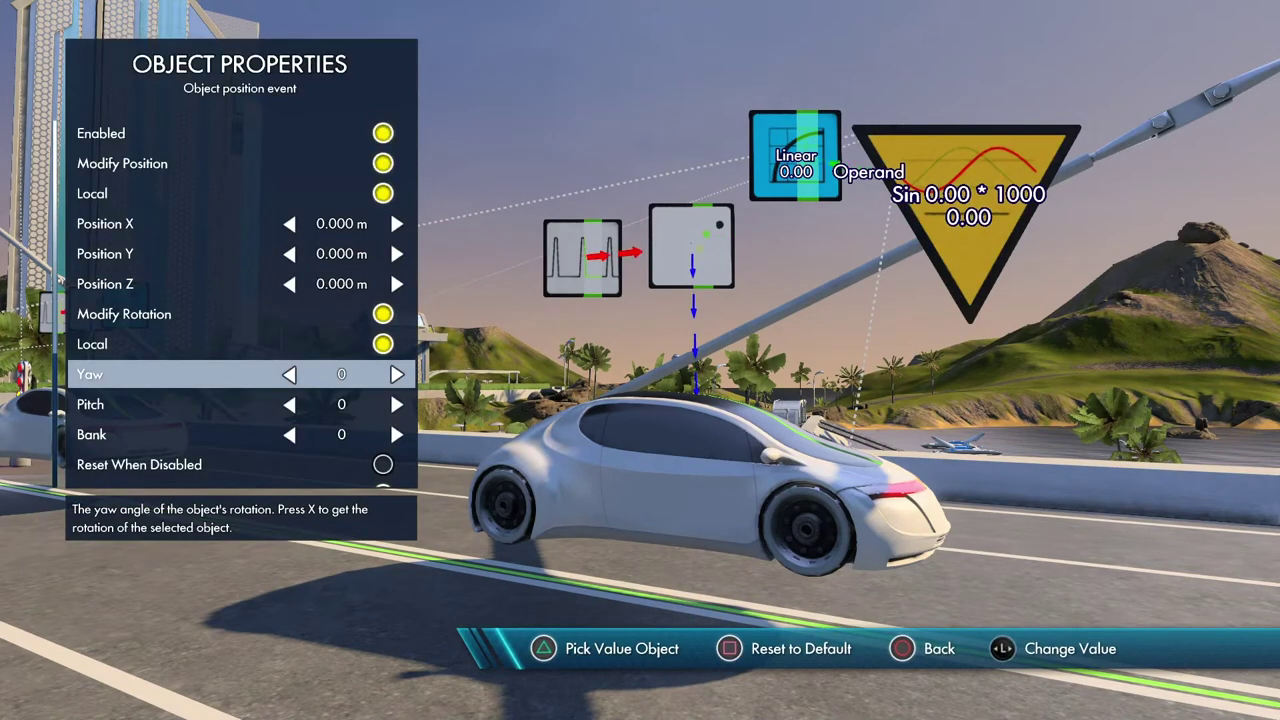
key("Escape")
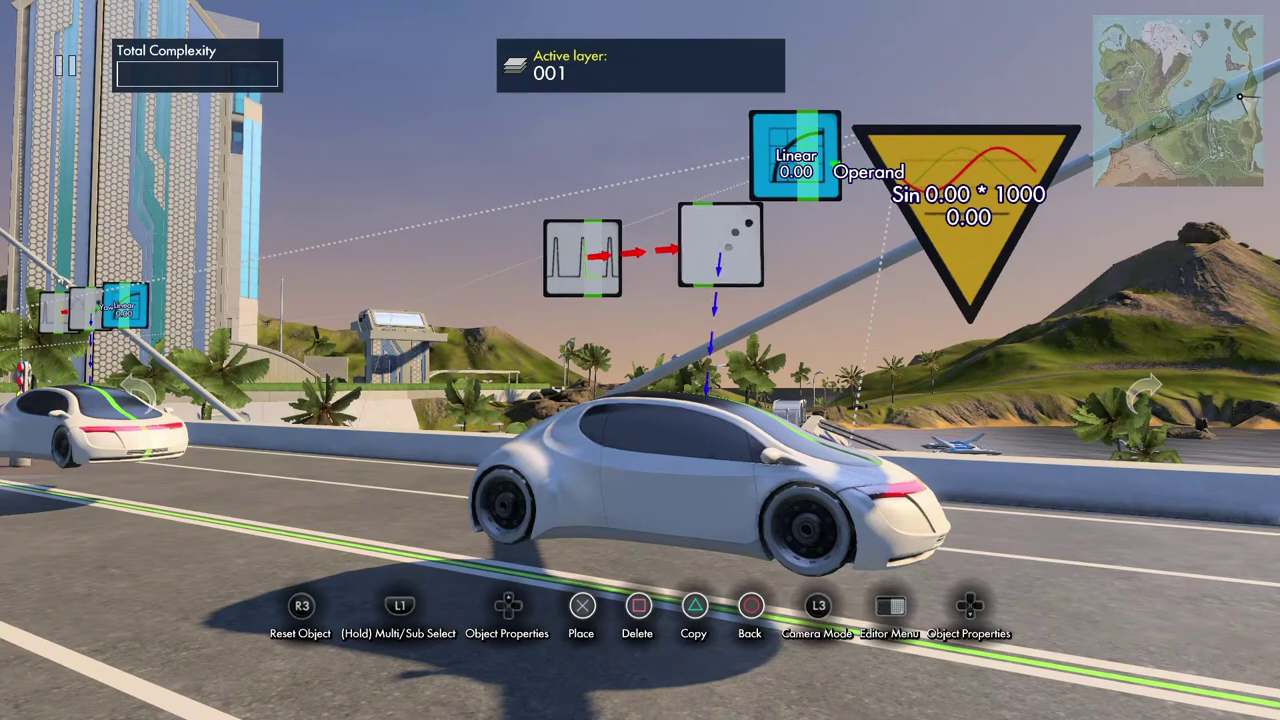
key("Escape")
Step: Remove the curve link from the Sin(x) * 1000 operator's Operand and set a fixed value of 0.29
key("Return")
key("Up")
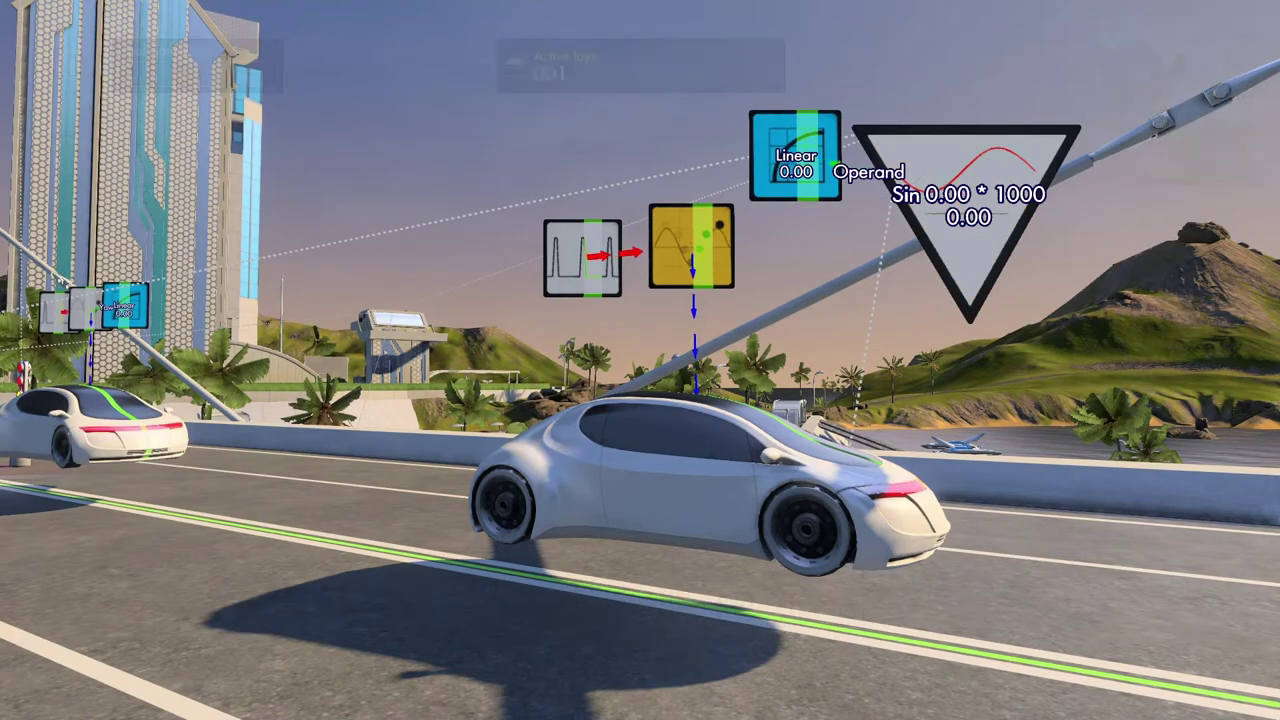
key("Down")
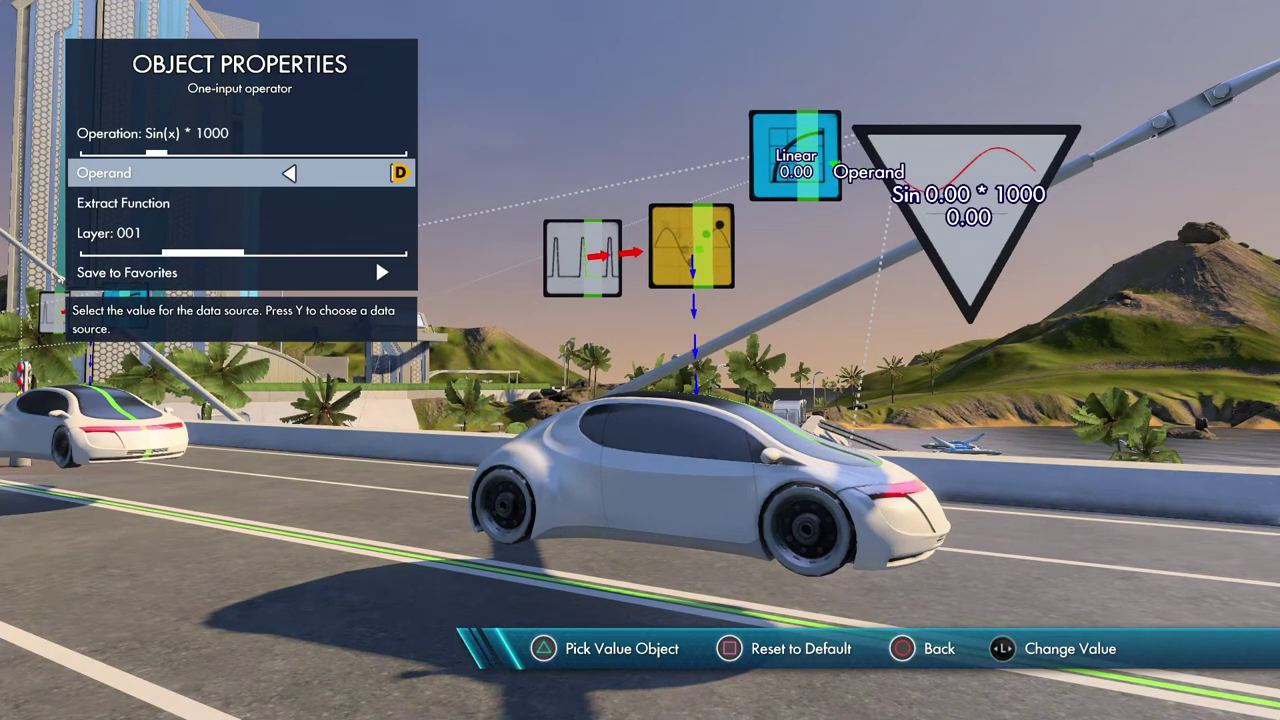
key("Left")
key("Right")
key("Right")
key("Right")
key("Right")
key("Right")
key("Right")
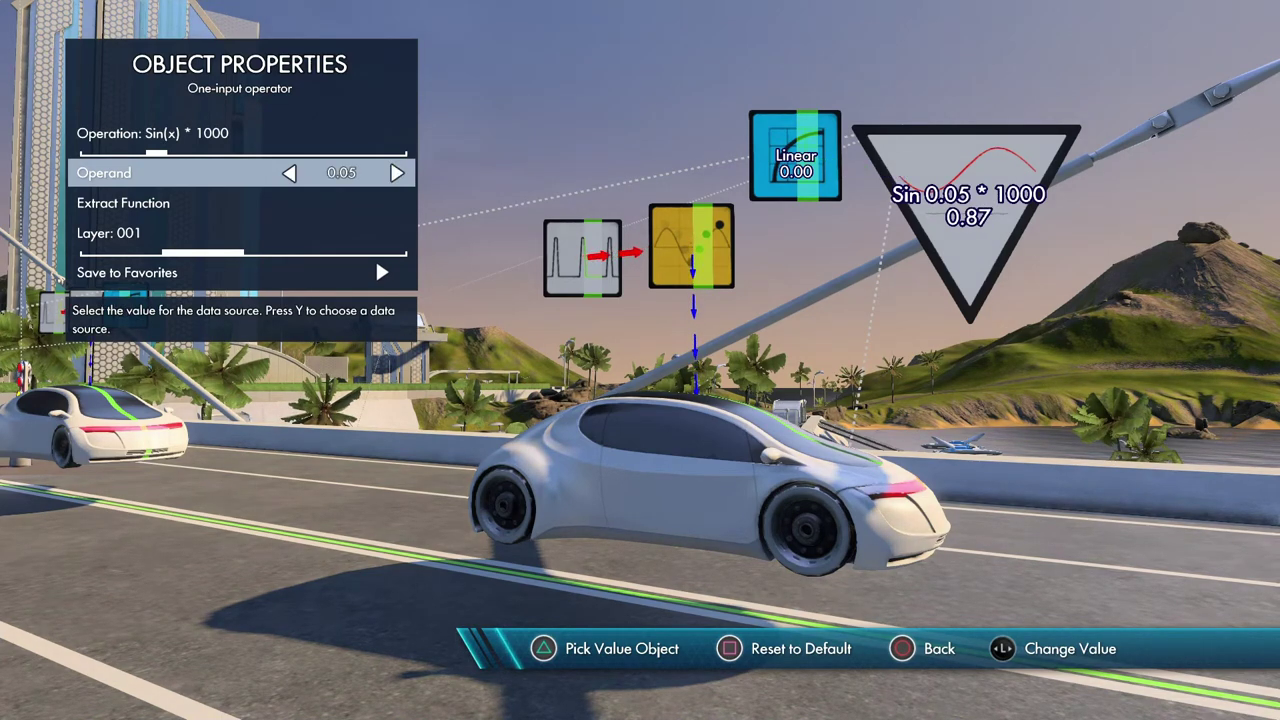
key("Right")
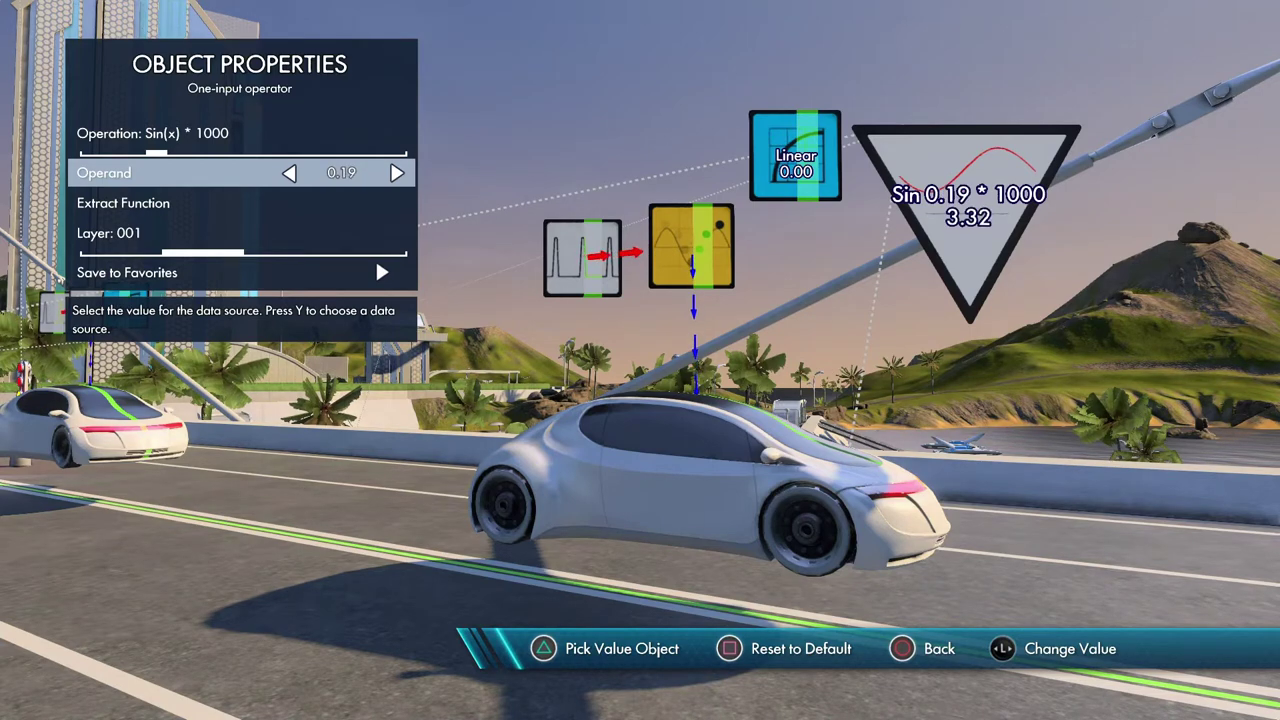
key("Right")
key("Right")
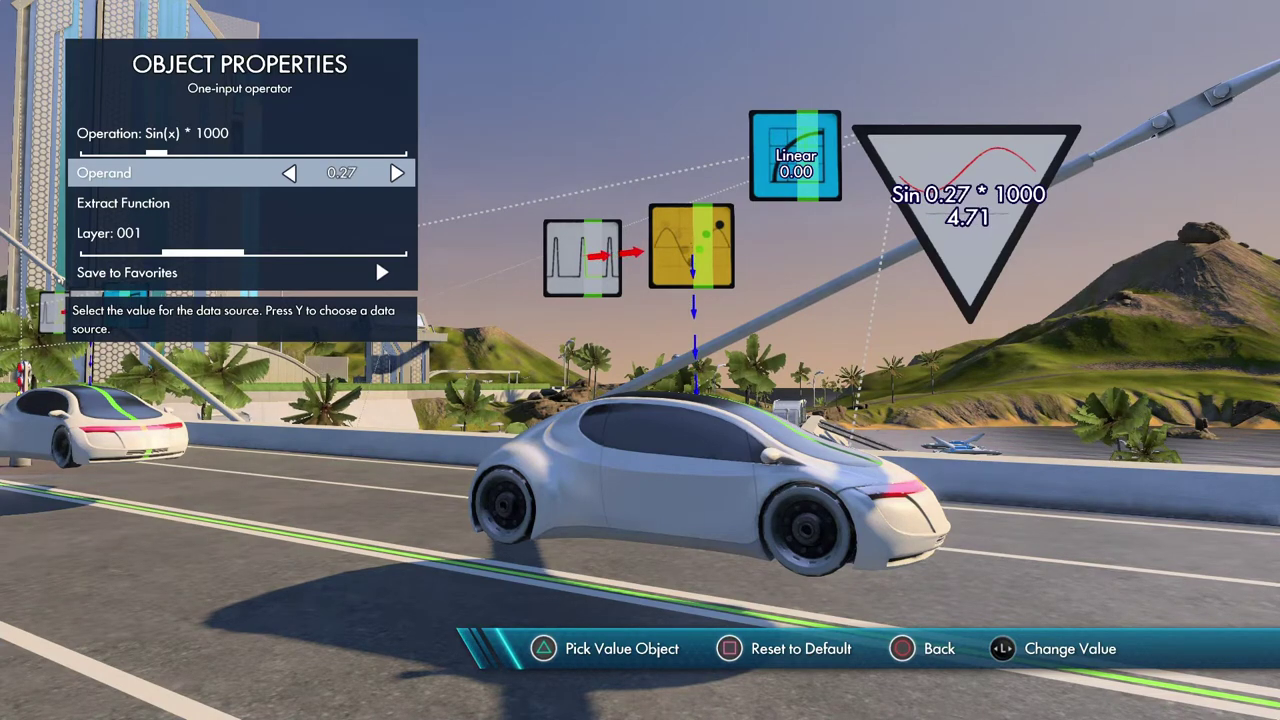
key("Right")
key("Right")
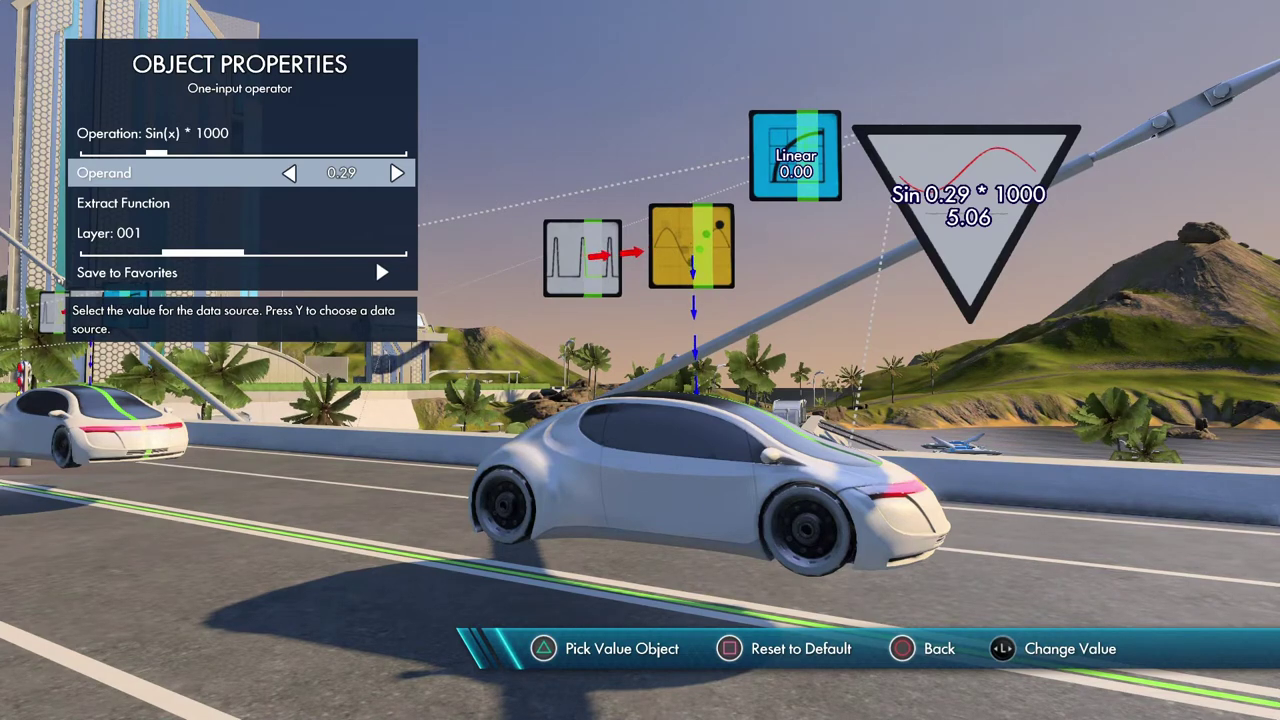
key("Escape")
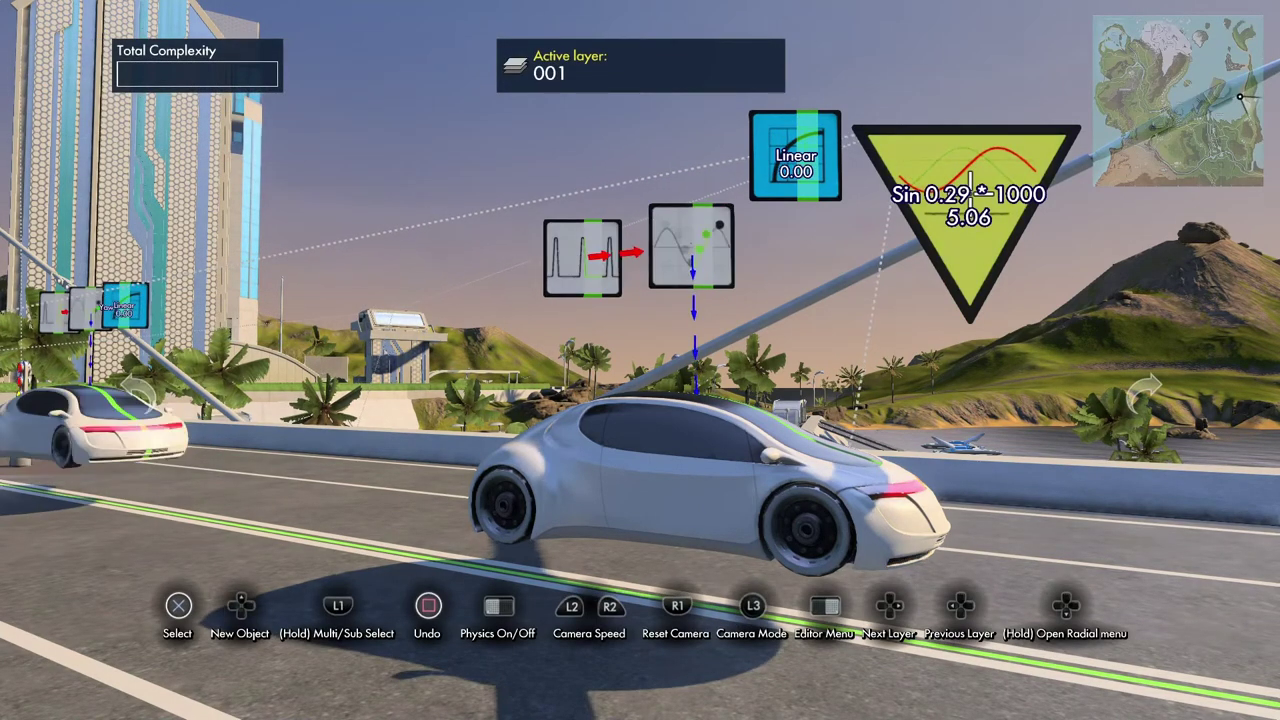
Step: Raise the Sin(x) * 1000 operator's Operand to 4.82
left_click(970, 193)
key("Up")
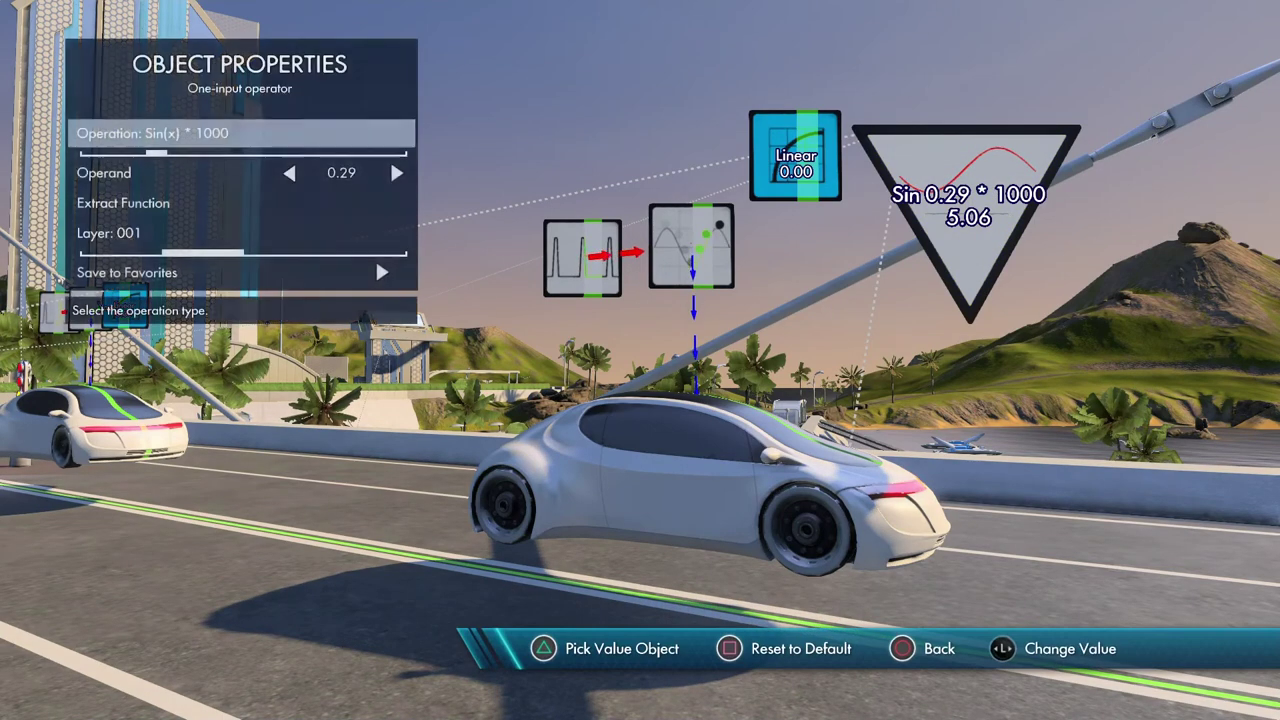
key("Down")
key("Right")
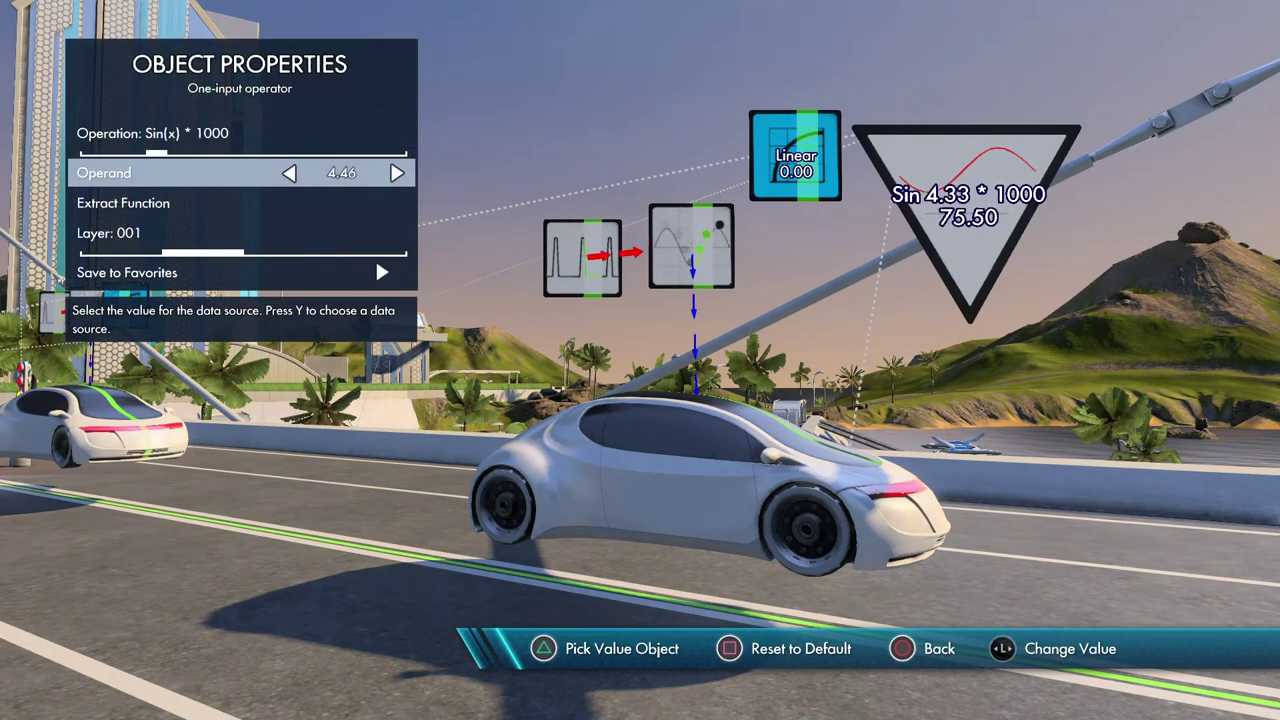
key("Escape")
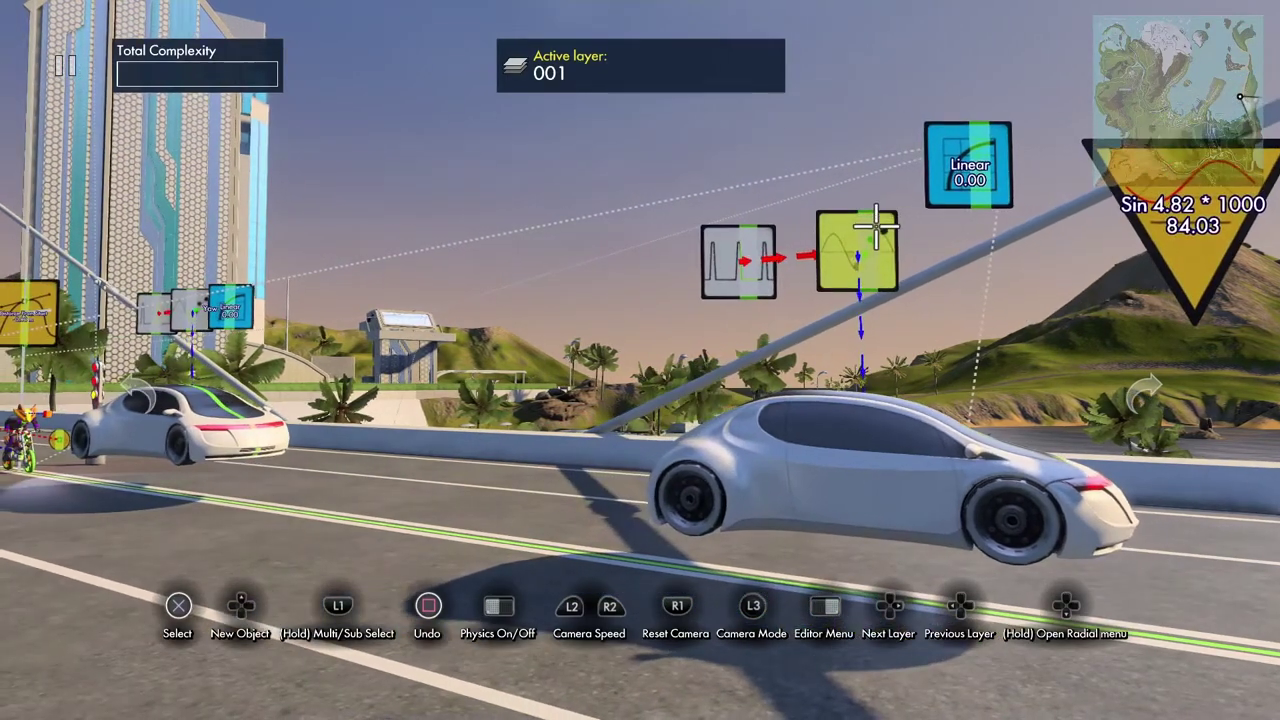
Step: Assign the sine operator as the Yaw source of the second car's object position event
left_click(882, 217)
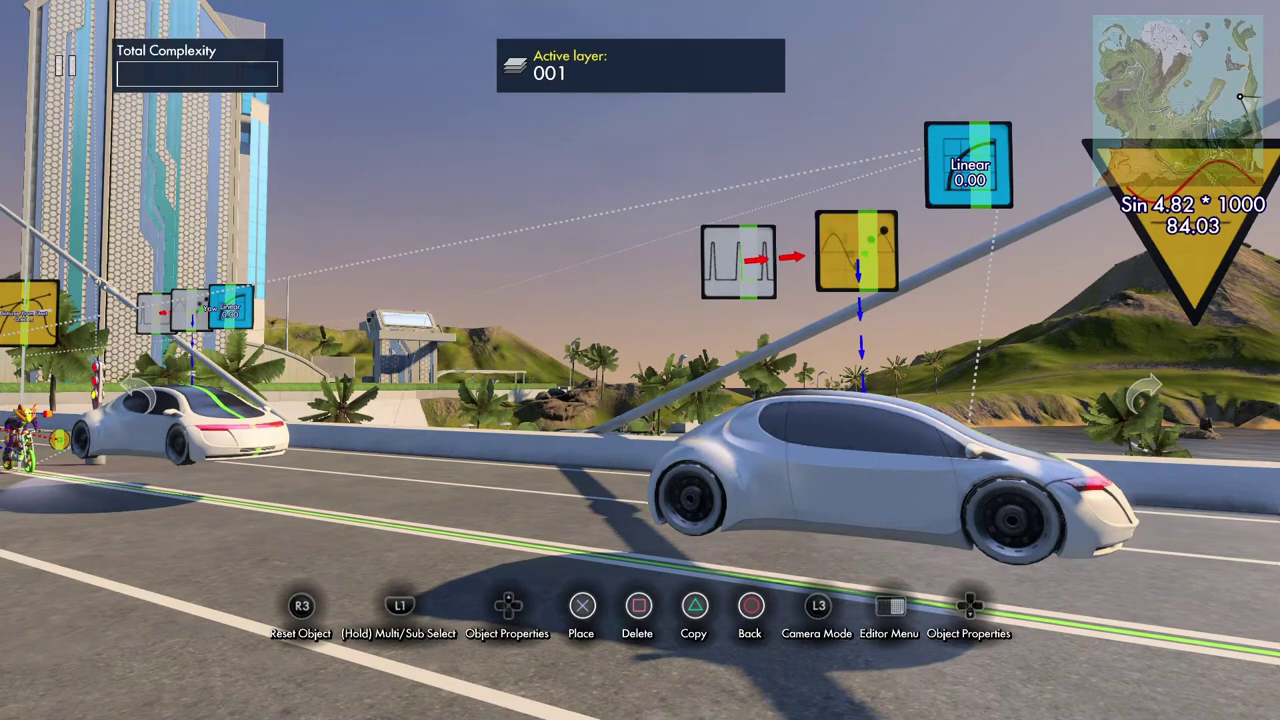
left_click(858, 250)
left_click(858, 250)
key("Up")
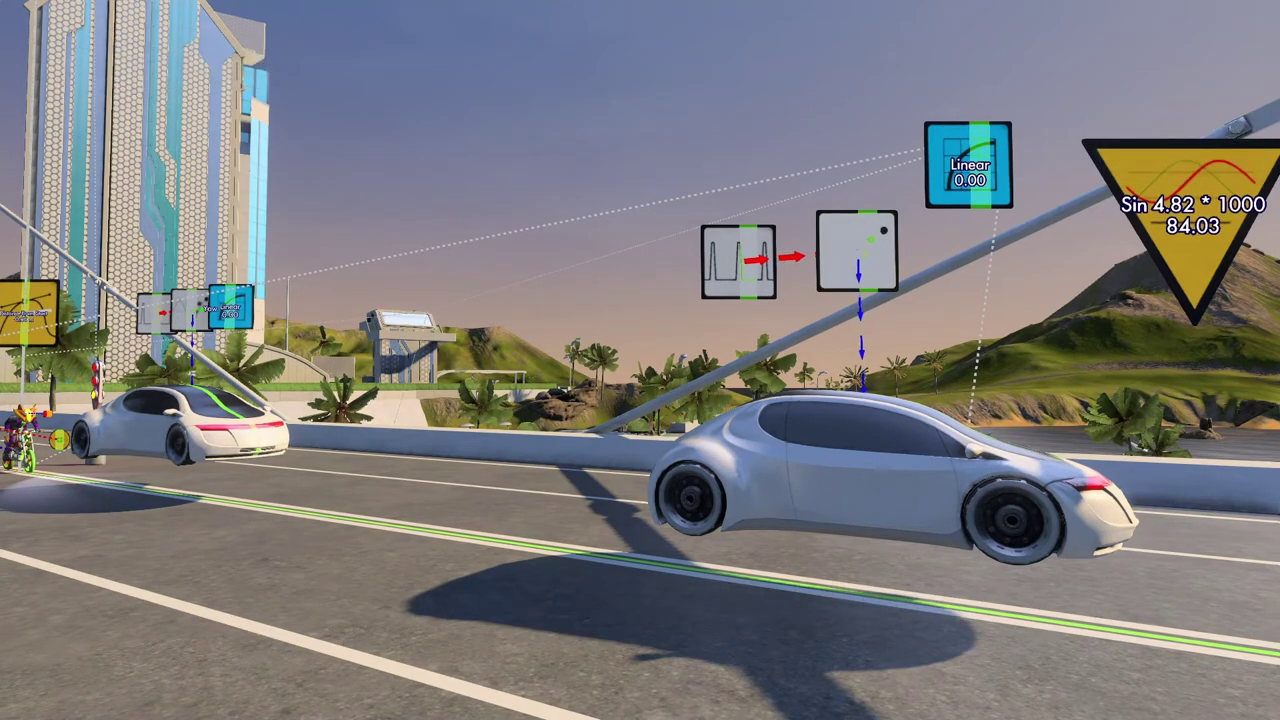
key("Down")
key("Down")
key("Down")
key("Down")
key("Down")
key("Down")
key("Down")
key("Down")
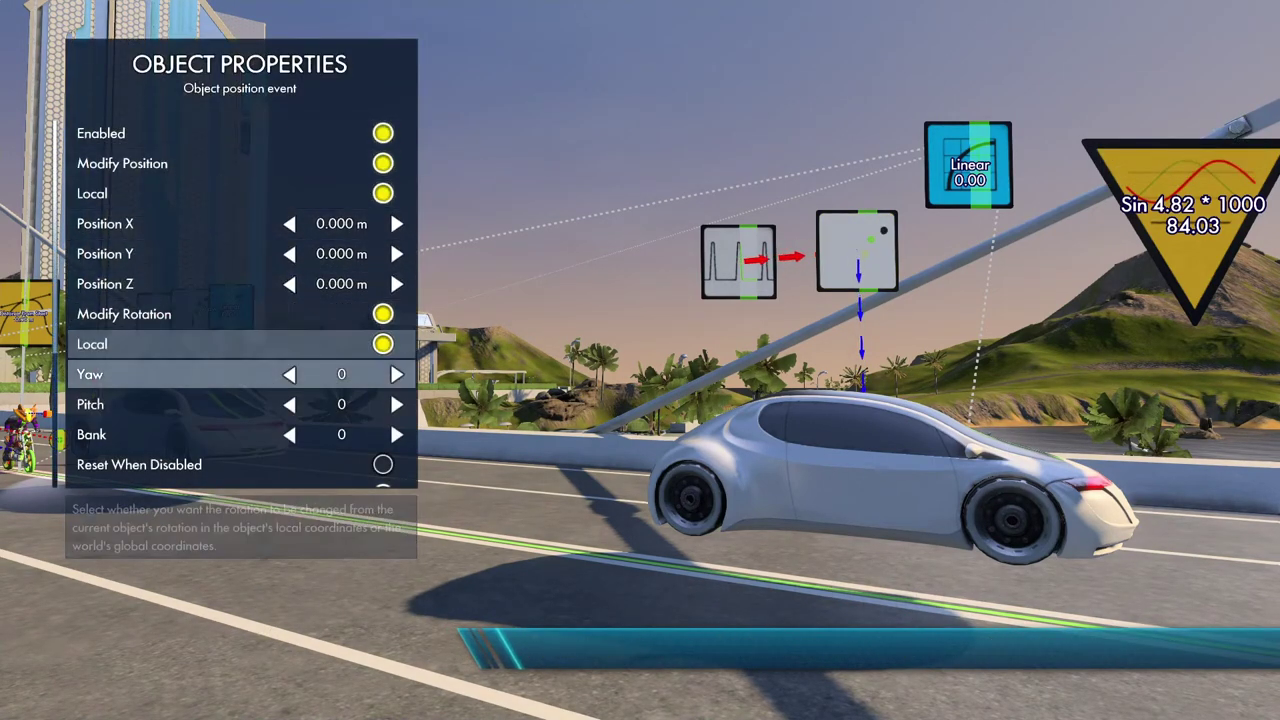
key("y")
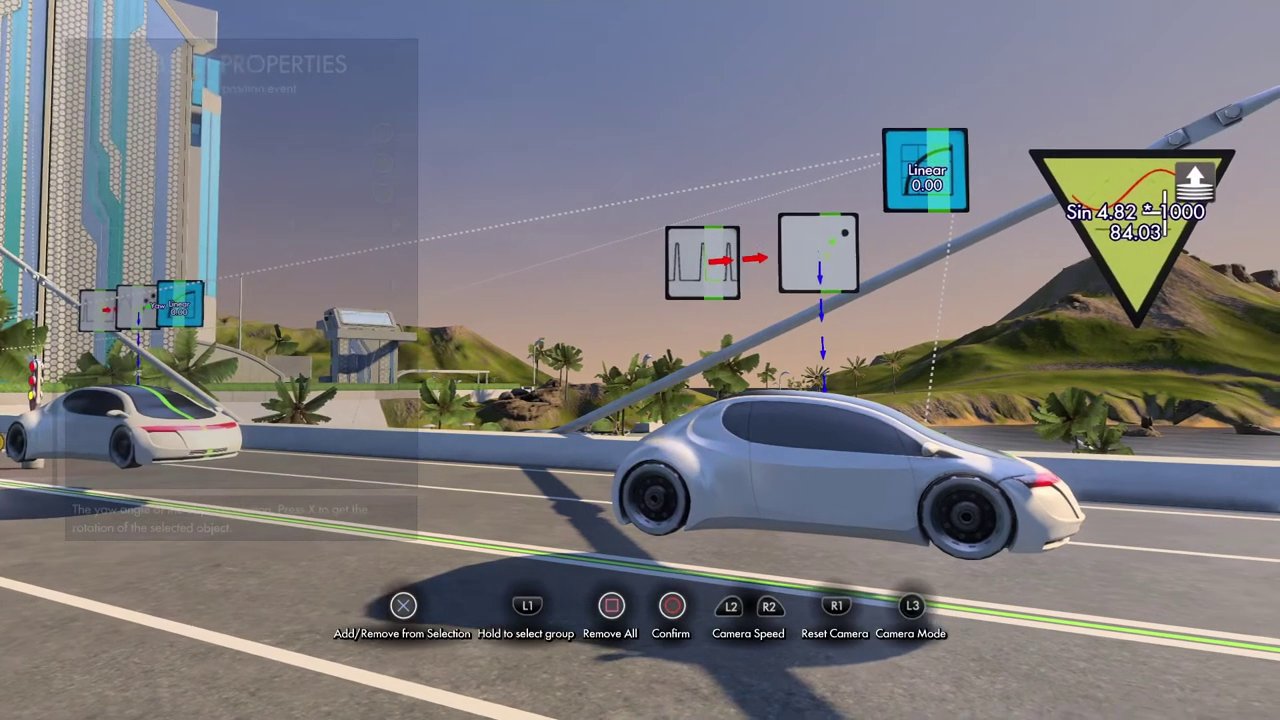
left_click(1164, 212)
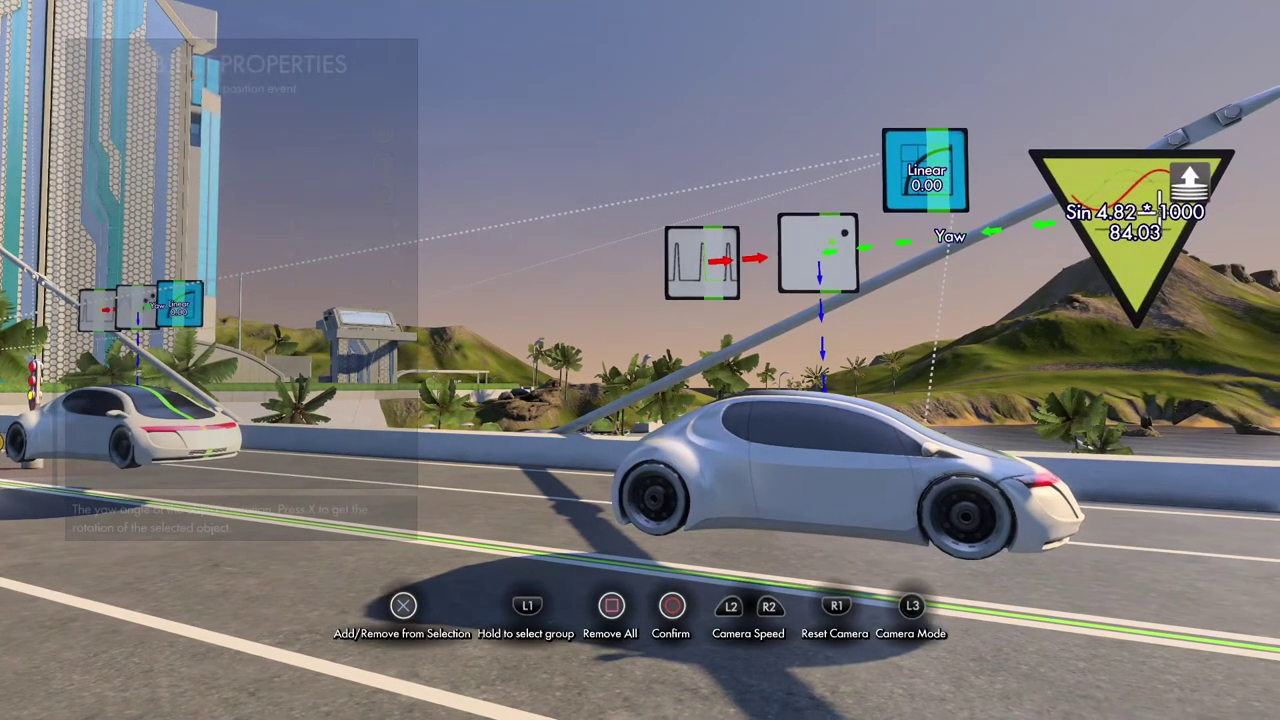
key("Escape")
key("Escape")
Step: Preview the second car's rotation with physics, and multi-select its object position event and the impulse emitter driving it
key("space")
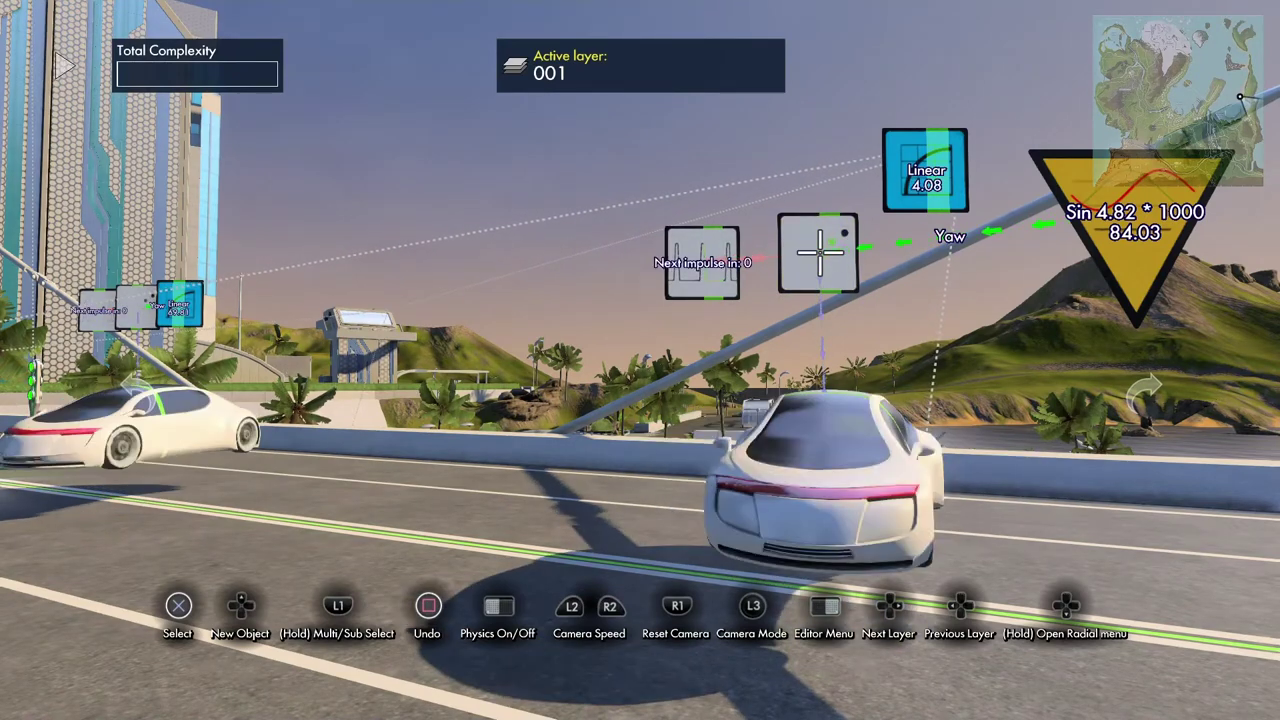
left_click(820, 252, "shift")
left_click(712, 255, "shift")
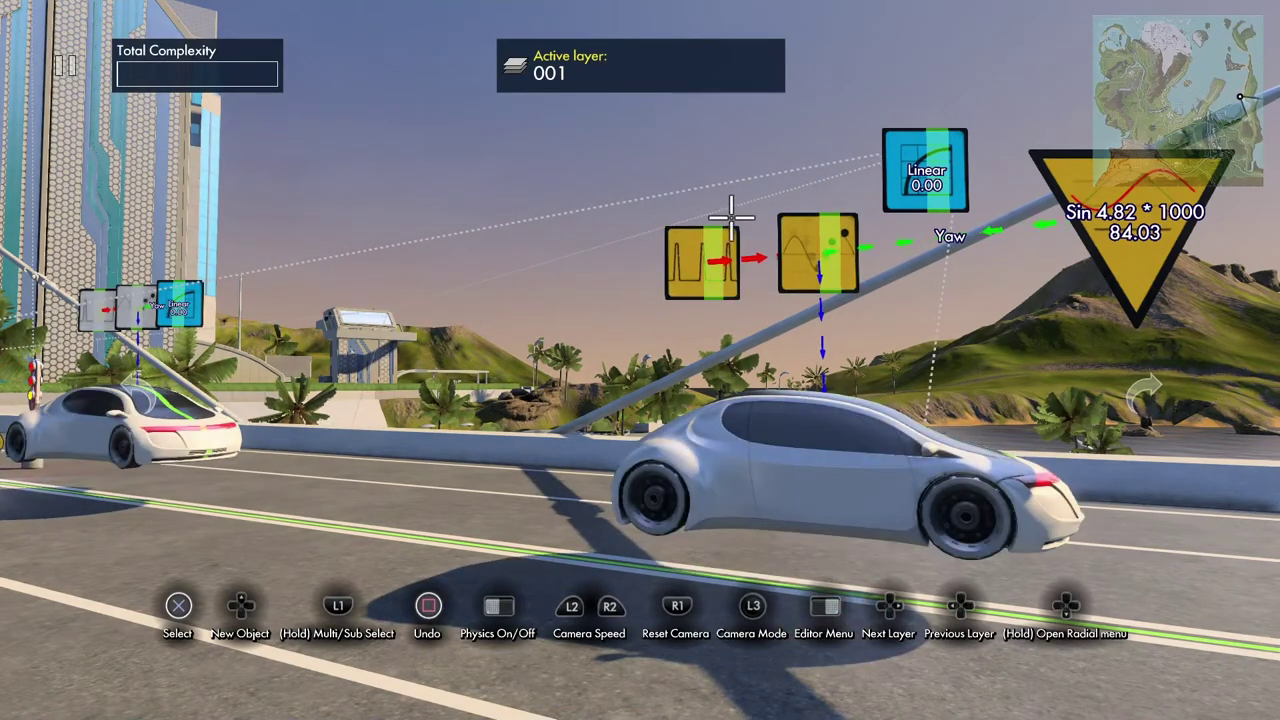
Step: Review the End value of the second car's curve data source and close its properties
left_click(920, 177)
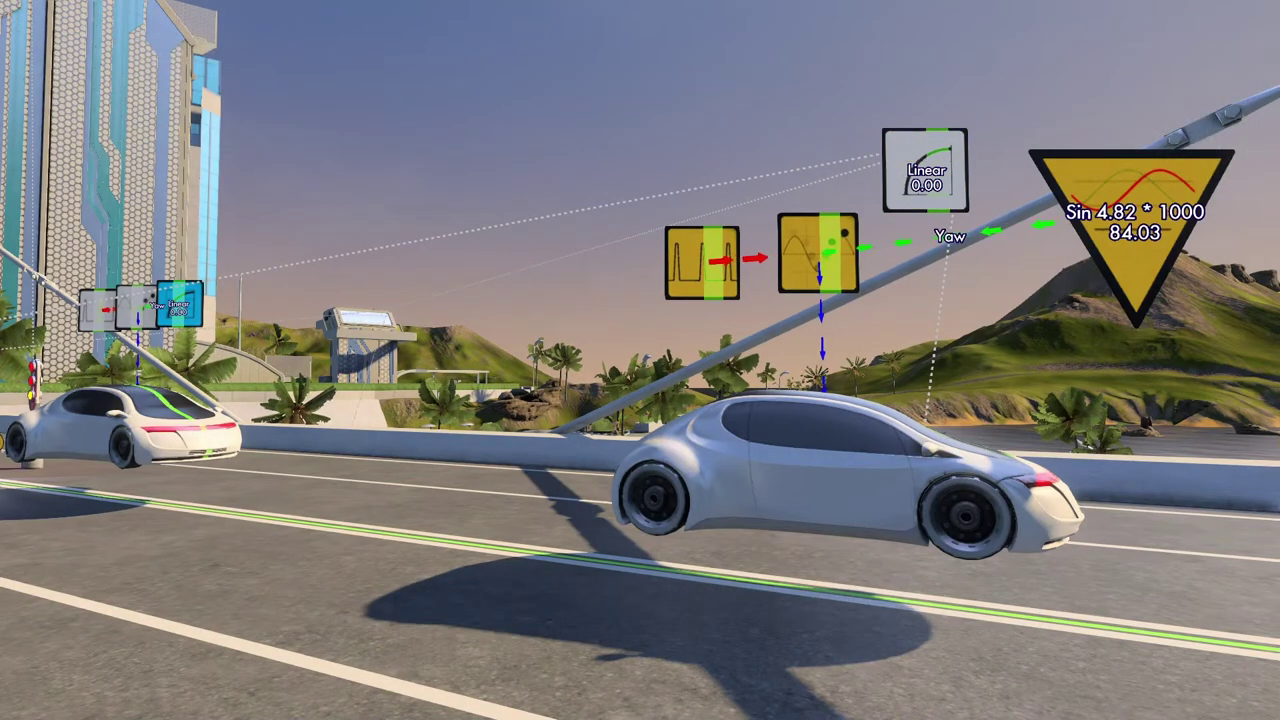
key("Down")
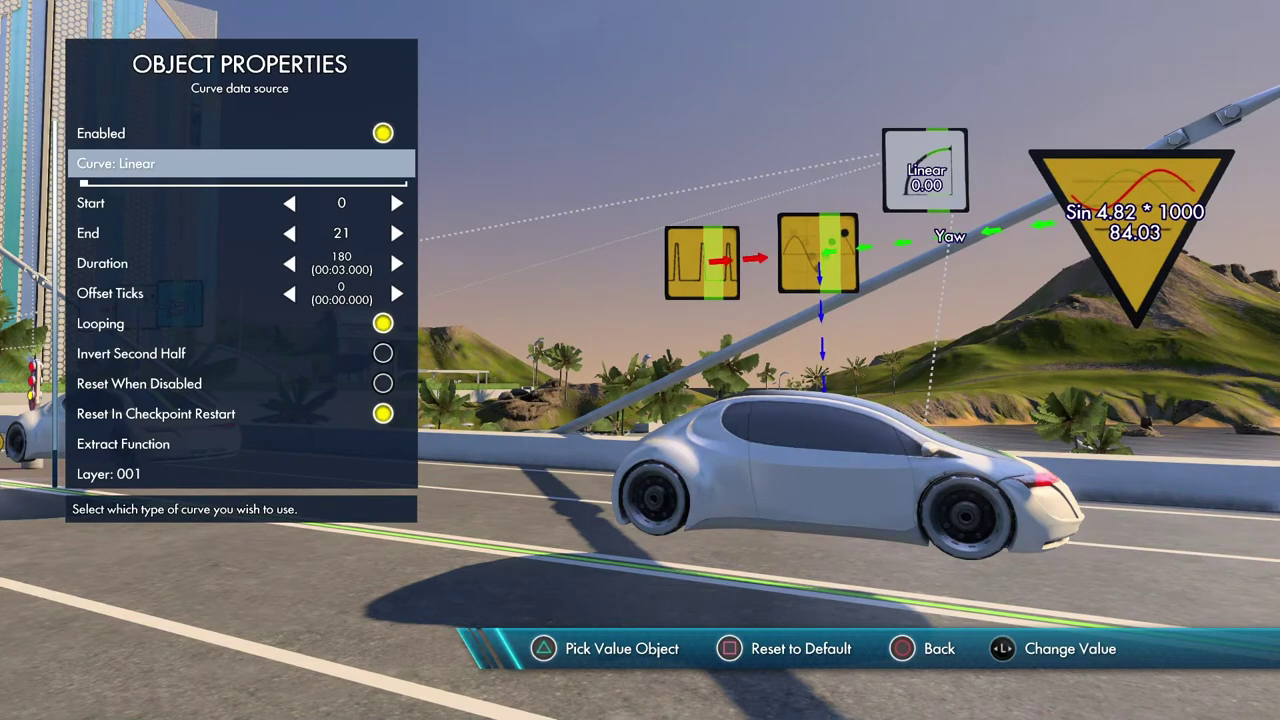
key("Down")
key("Down")
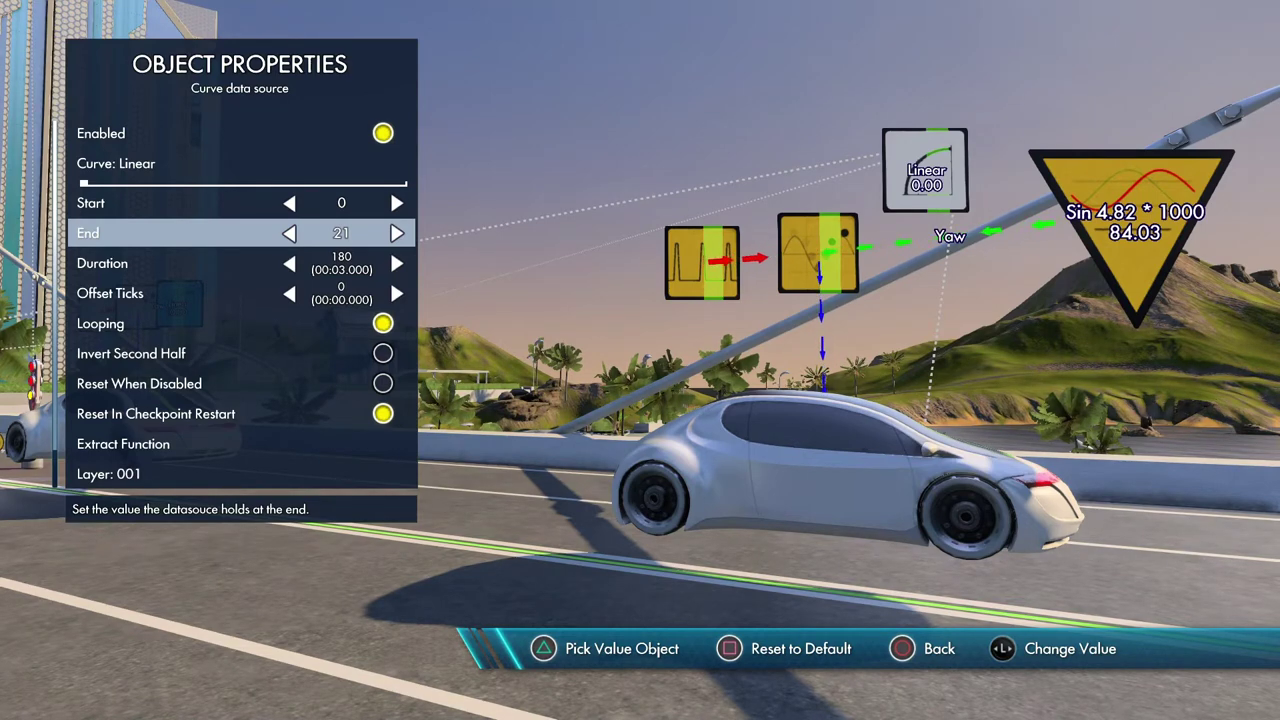
key("Escape")
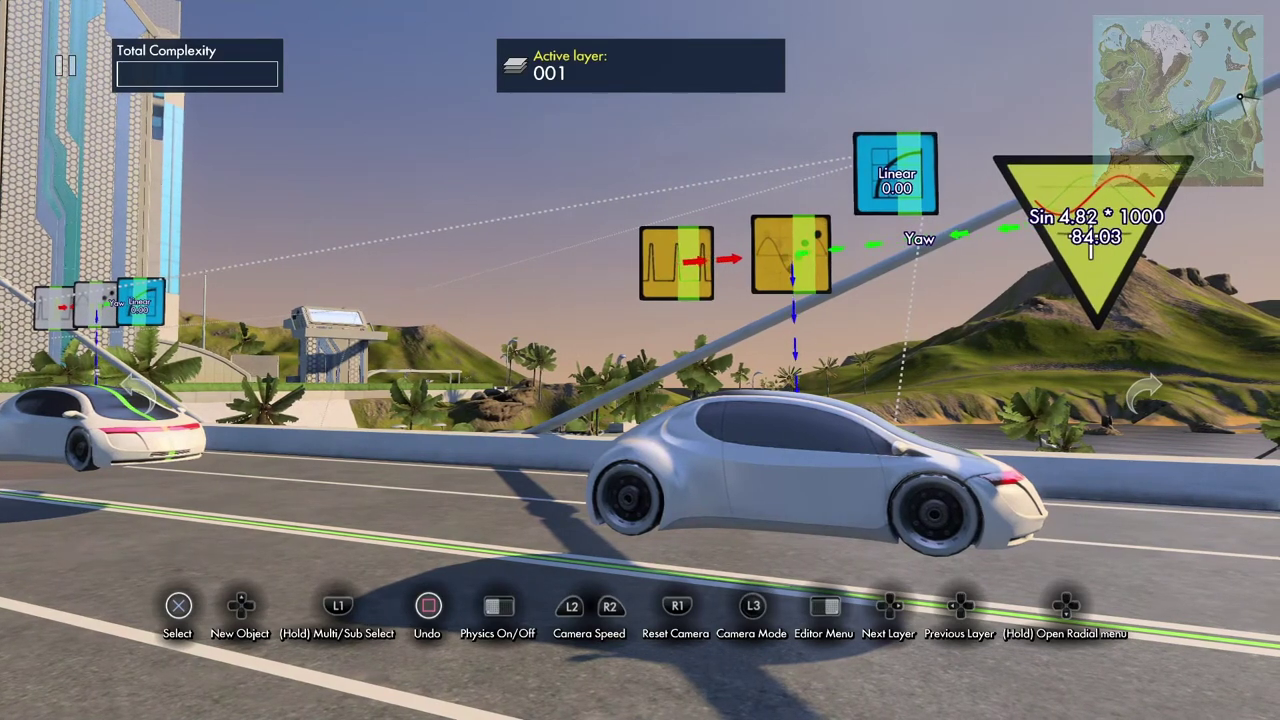
Step: Assign the second car's Linear curve data source as the Operand of its Sin(x) * 1000 operator
left_click(1090, 243)
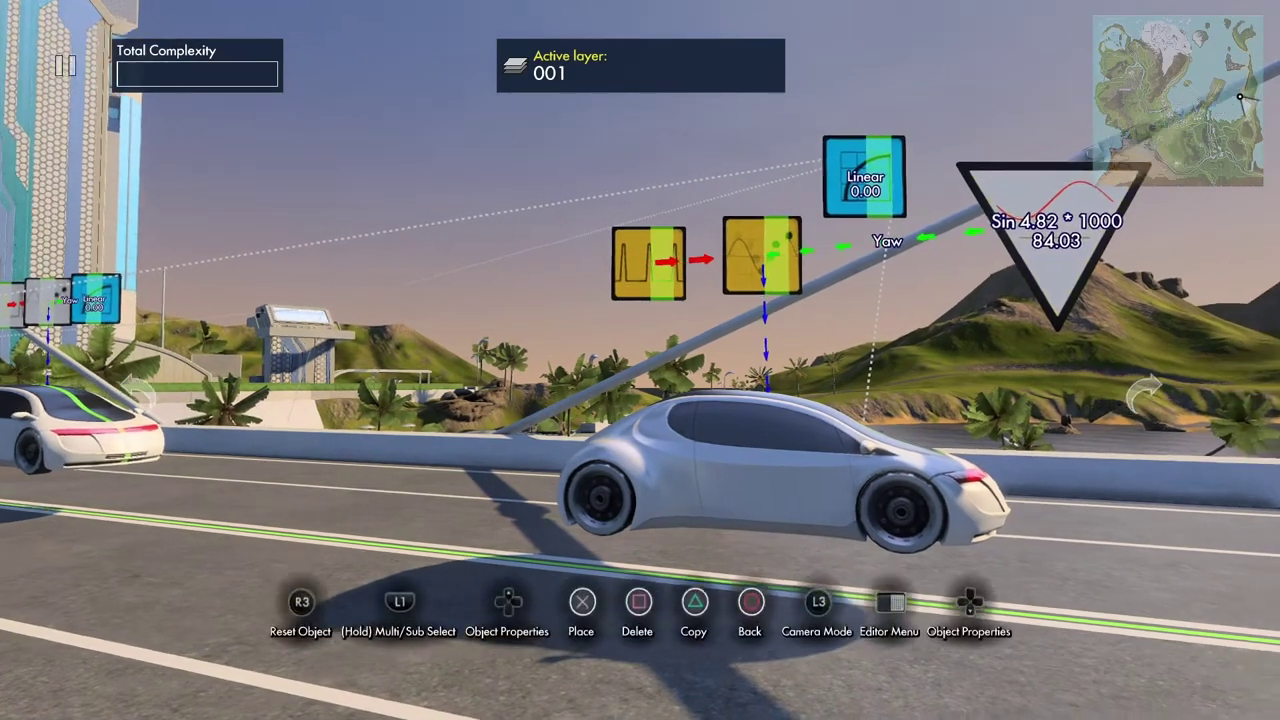
key("Up")
key("Down")
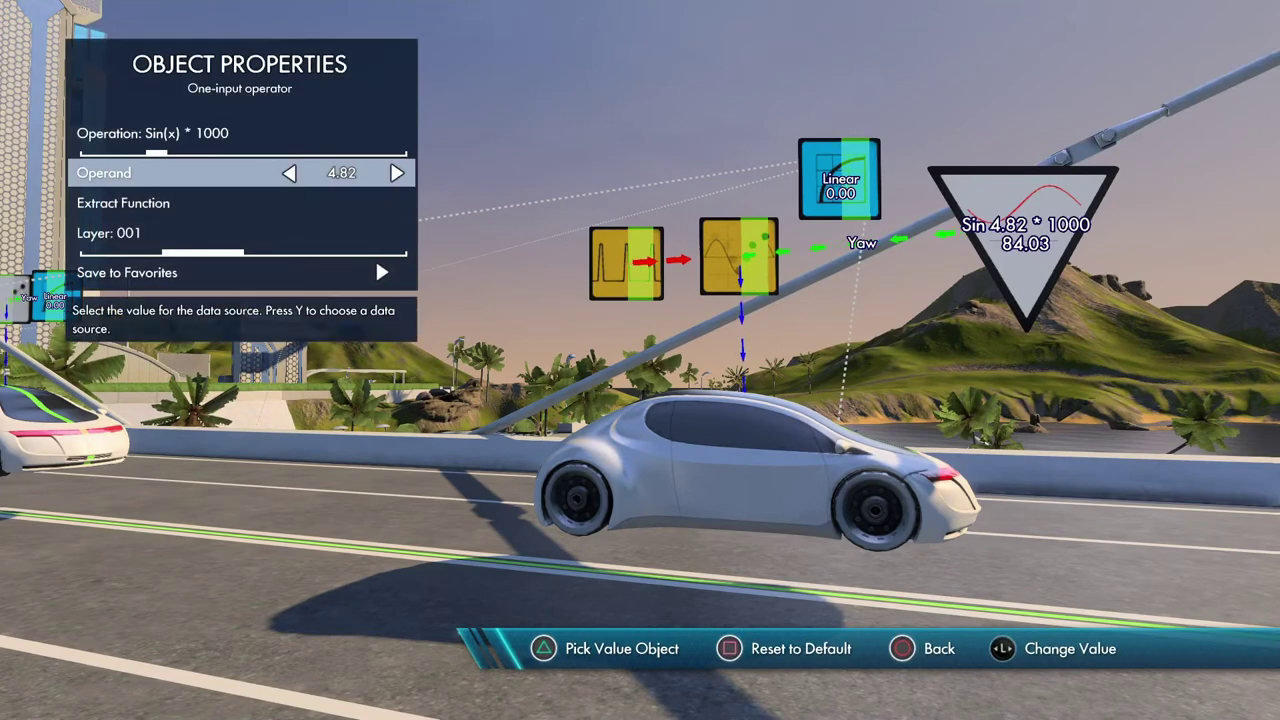
key("y")
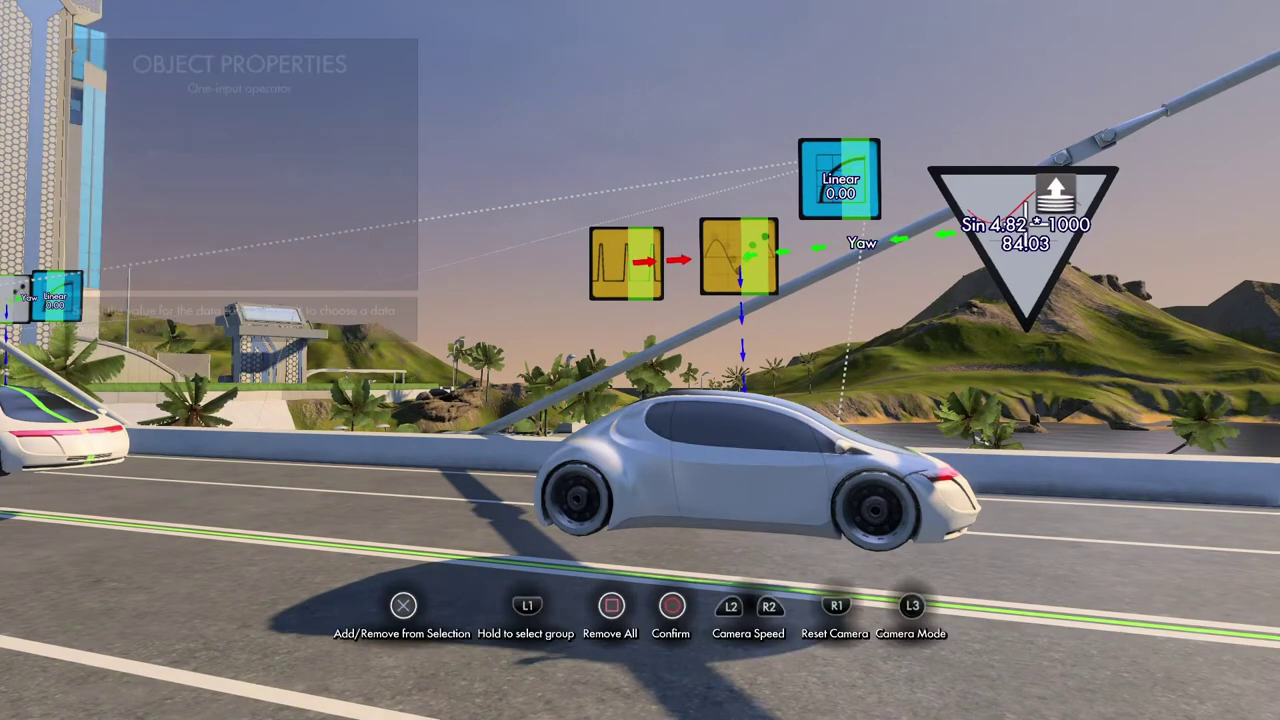
left_click(836, 192)
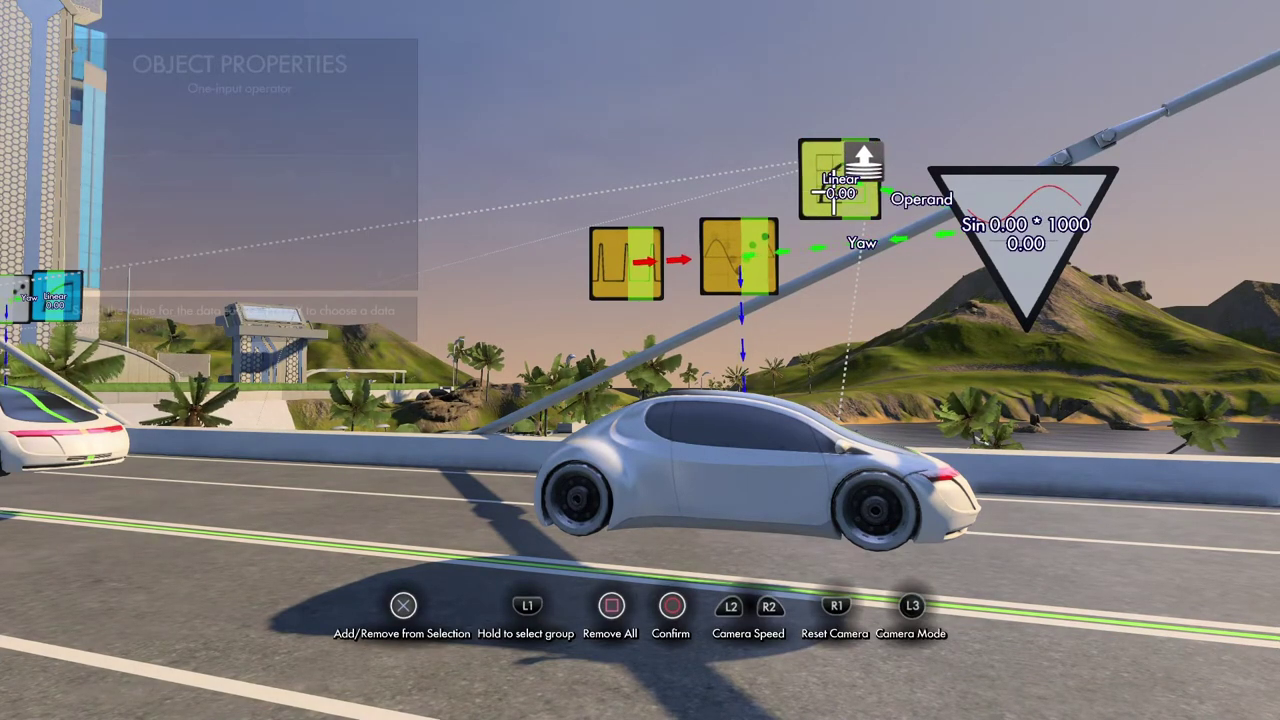
key("Escape")
key("Escape")
key("Escape")
Step: Preview the second car's rotation with physics, and review the sine operator's properties
key("space")
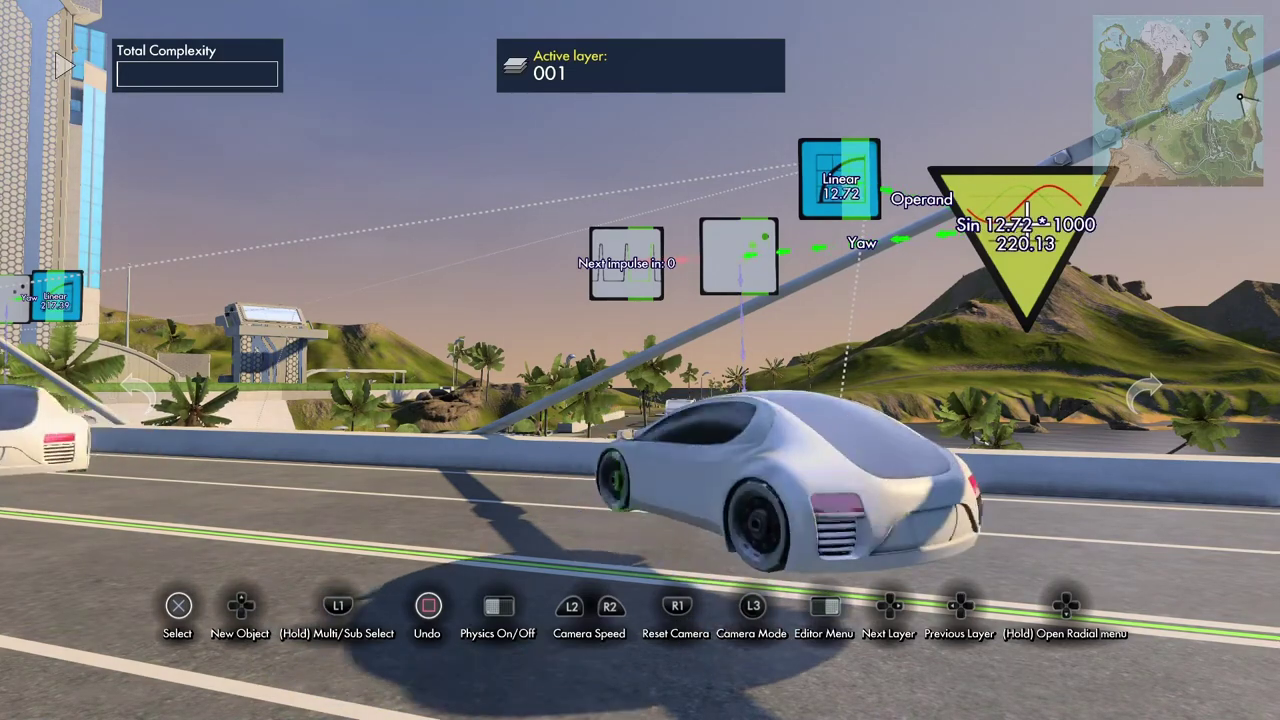
key("space")
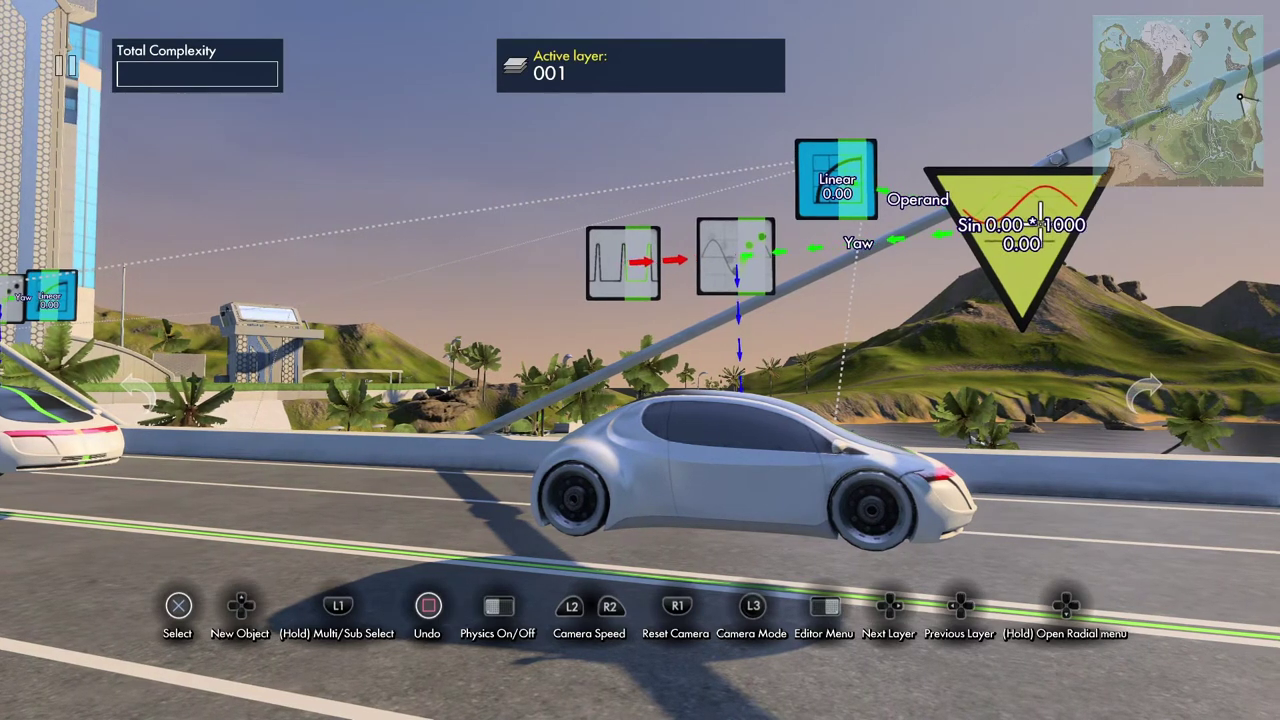
left_click(1042, 224)
key("Up")
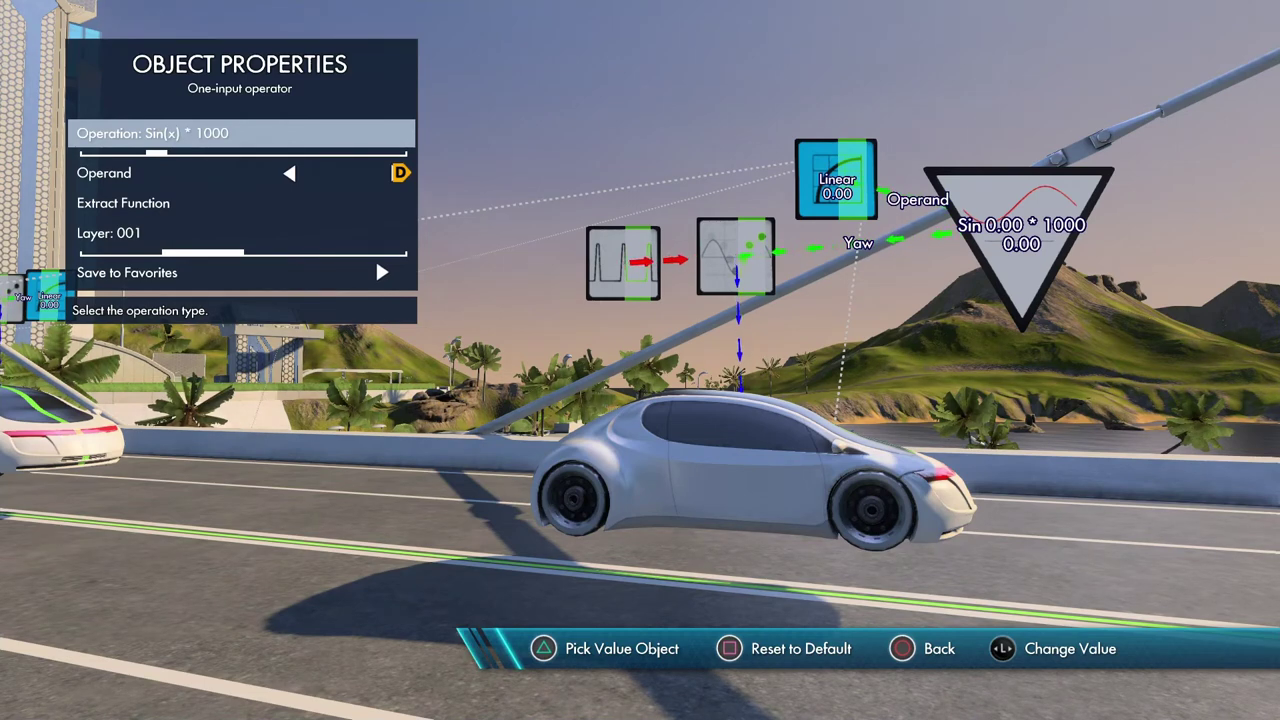
key("Escape")
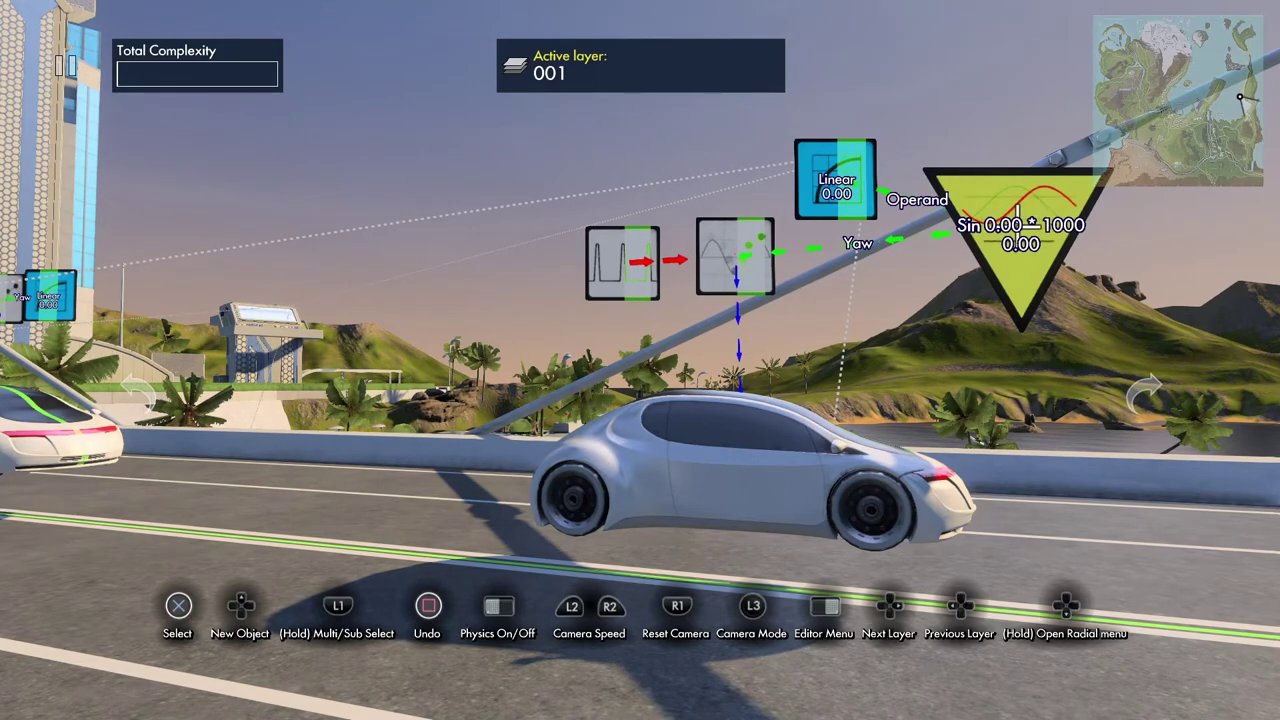
Step: Go to the third car and review the End value of its curve data source
key("Right")
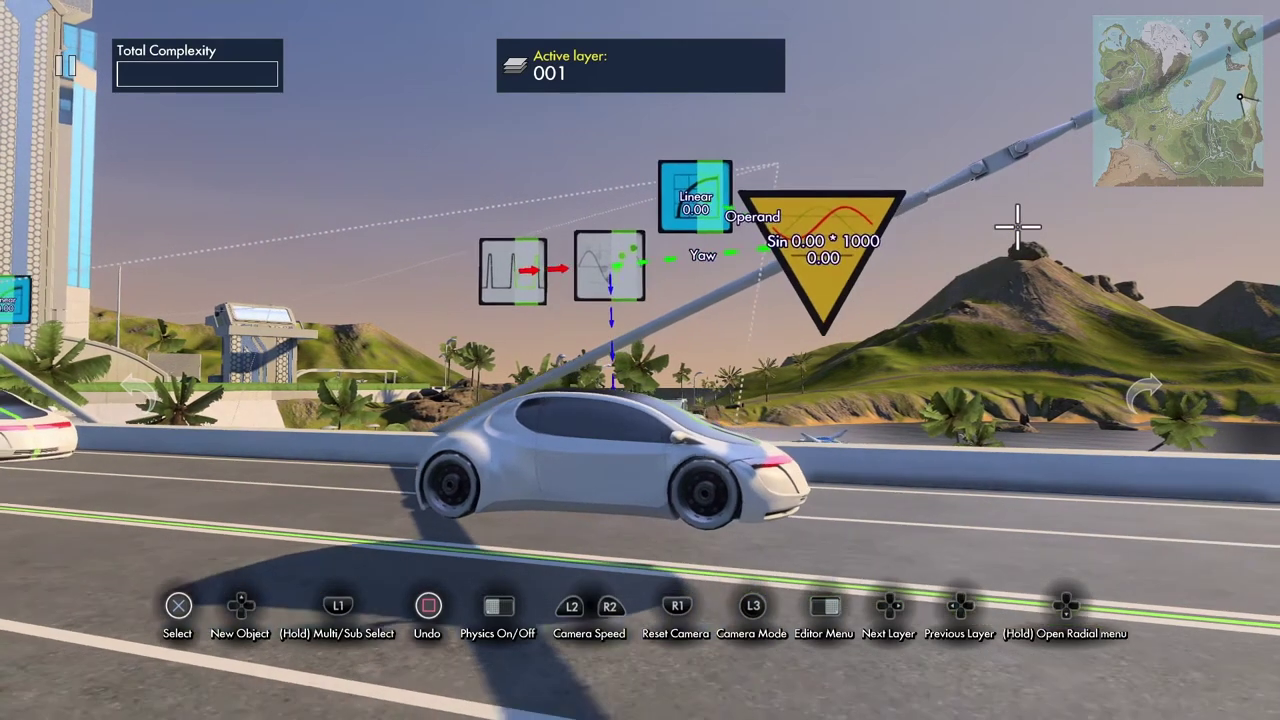
key("Right")
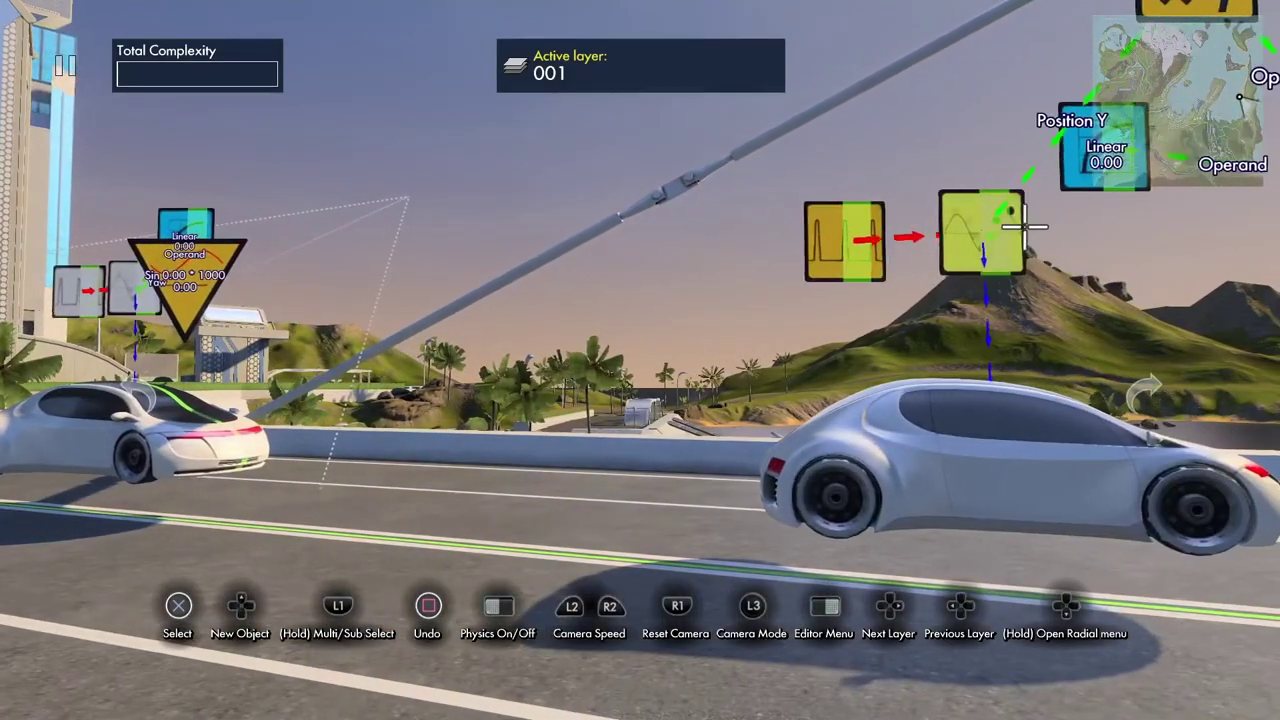
key("Right")
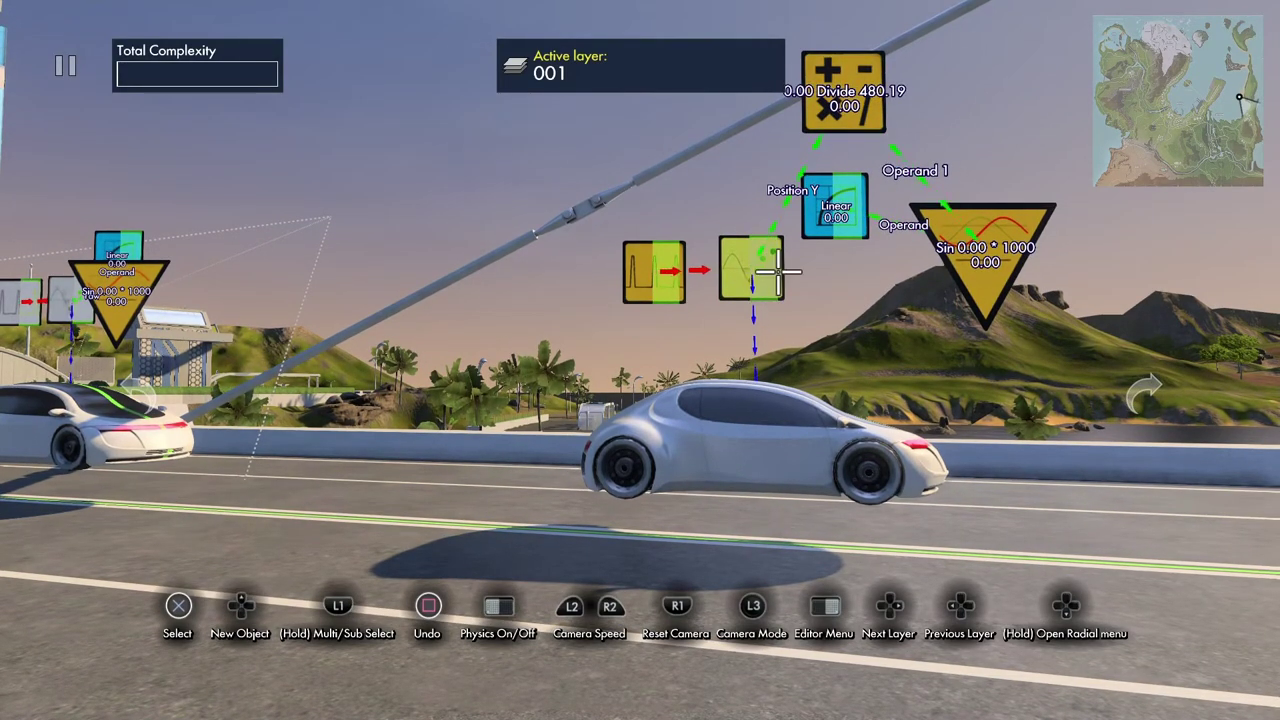
left_click(828, 230)
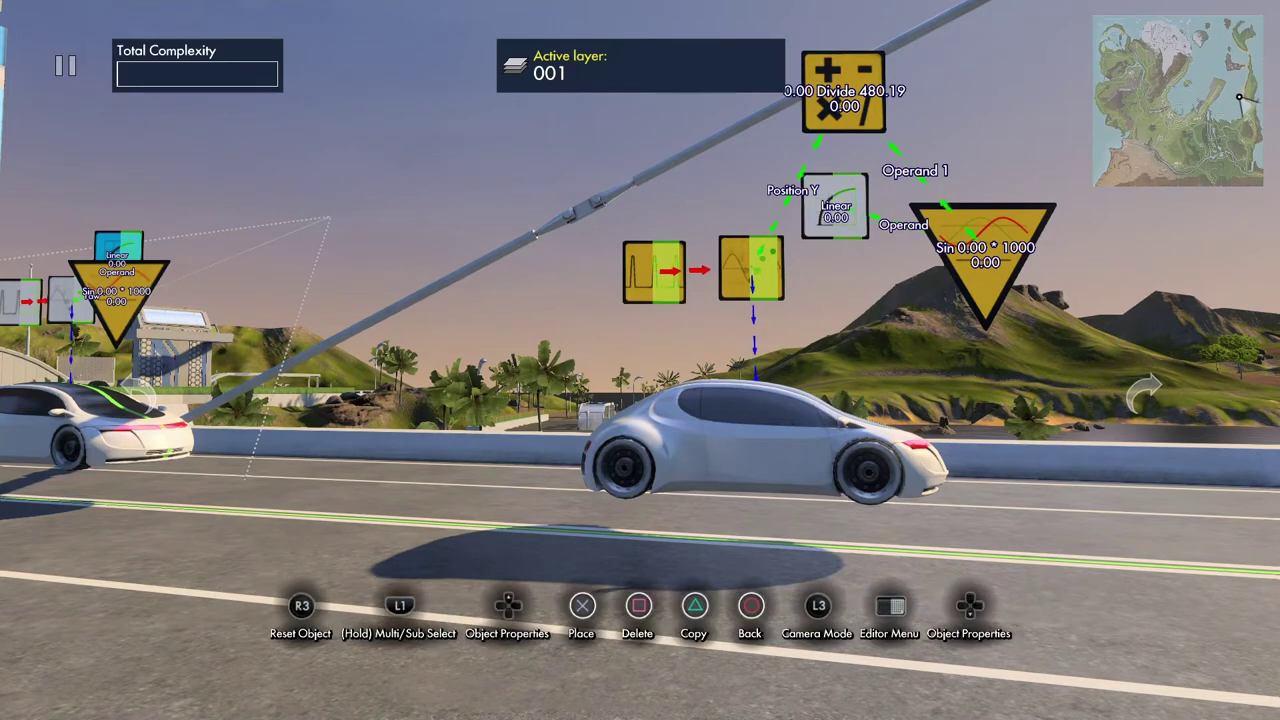
key("Down")
key("Down")
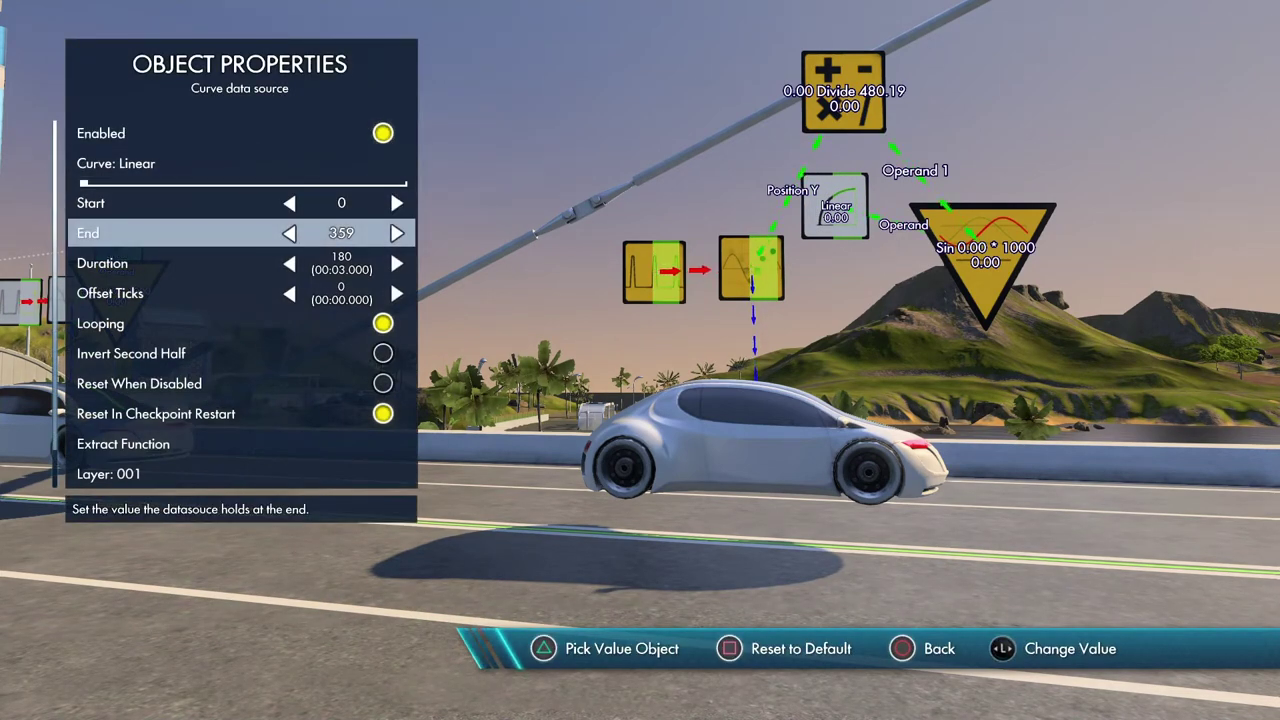
key("Escape")
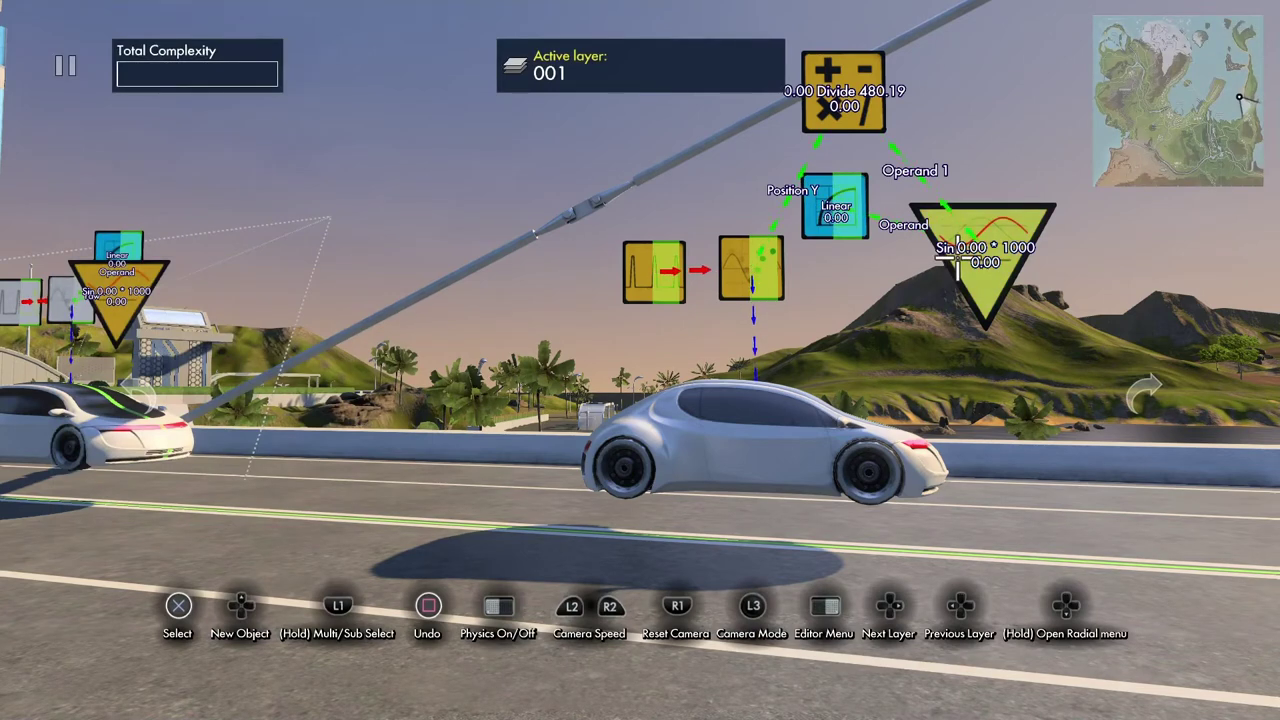
Step: Review the operation and operand of the third car's sine operator and close its properties
left_click(957, 258)
key("Down")
key("Up")
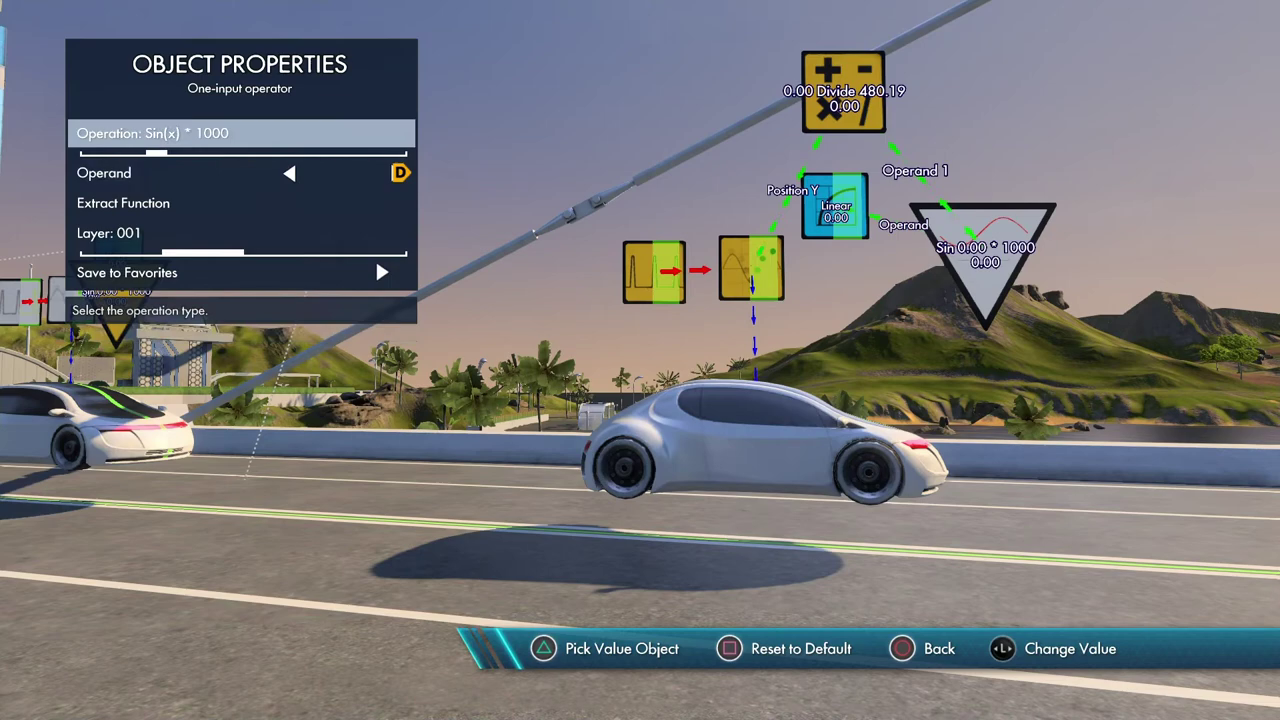
key("Escape")
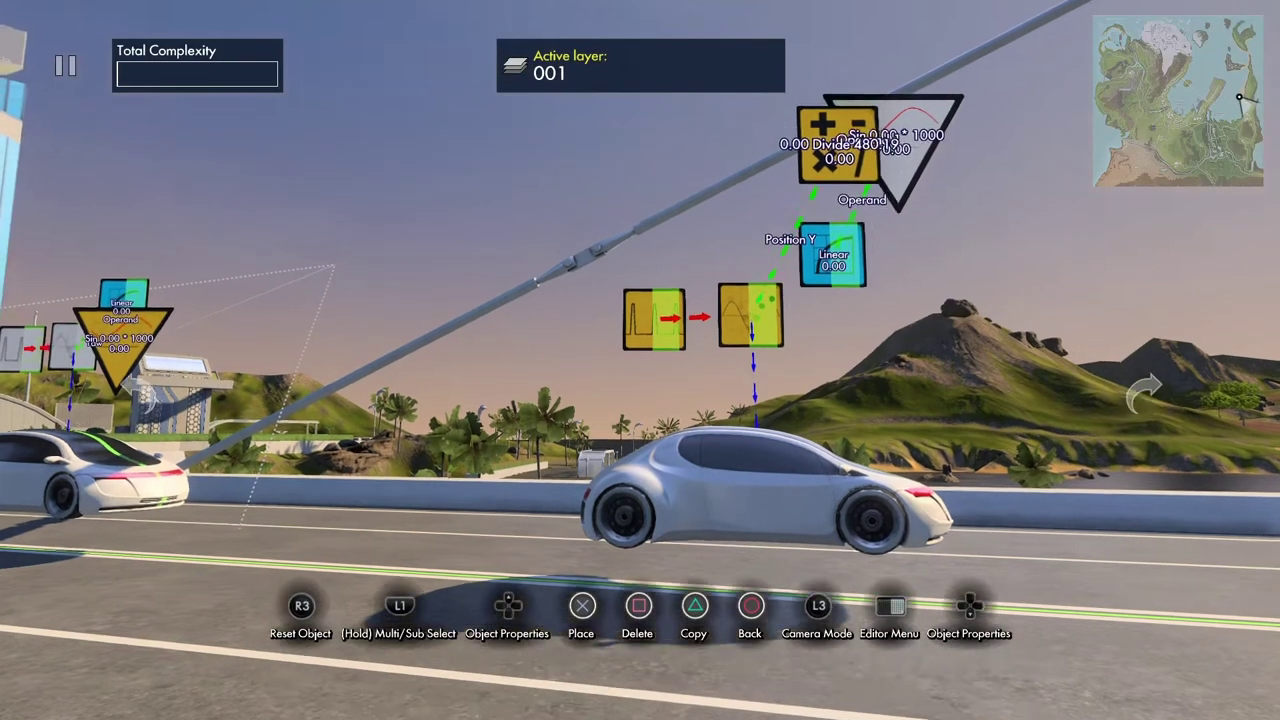
key("Escape")
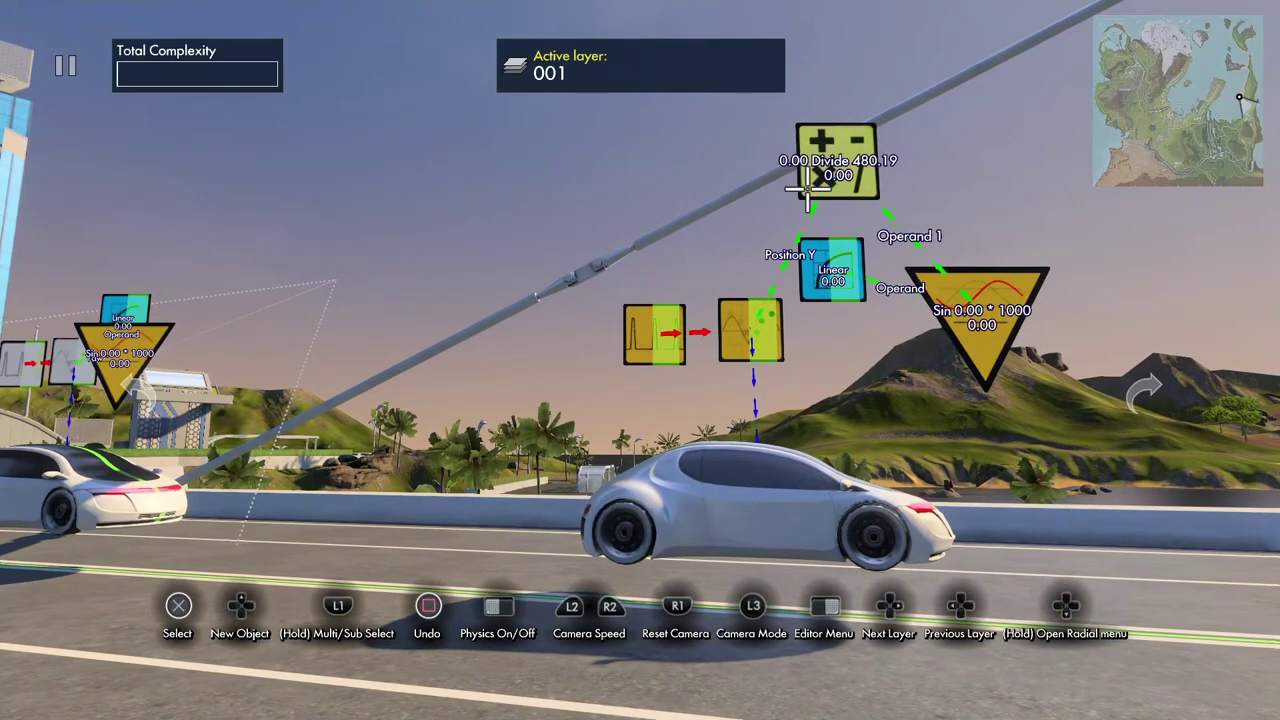
Step: Set Operand 2 of the third car's Divide operator to 500.00
left_click(833, 163)
key("Down")
key("Down")
key("Right")
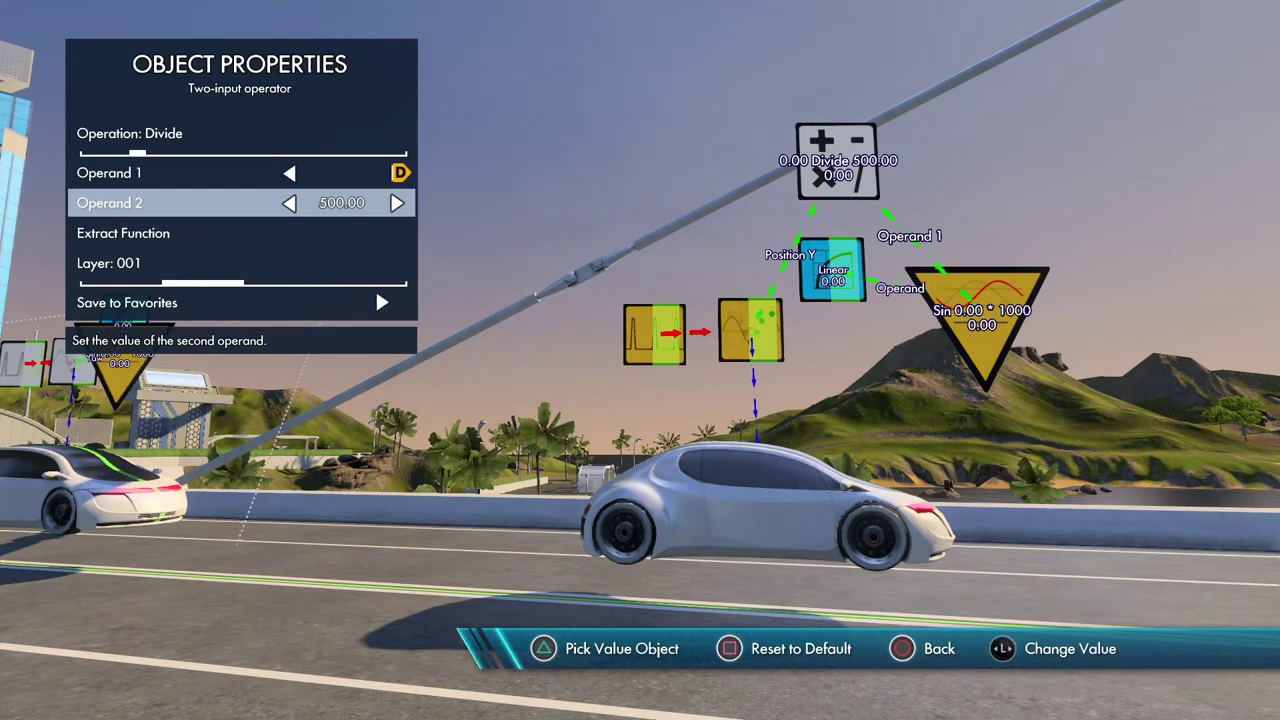
key("Escape")
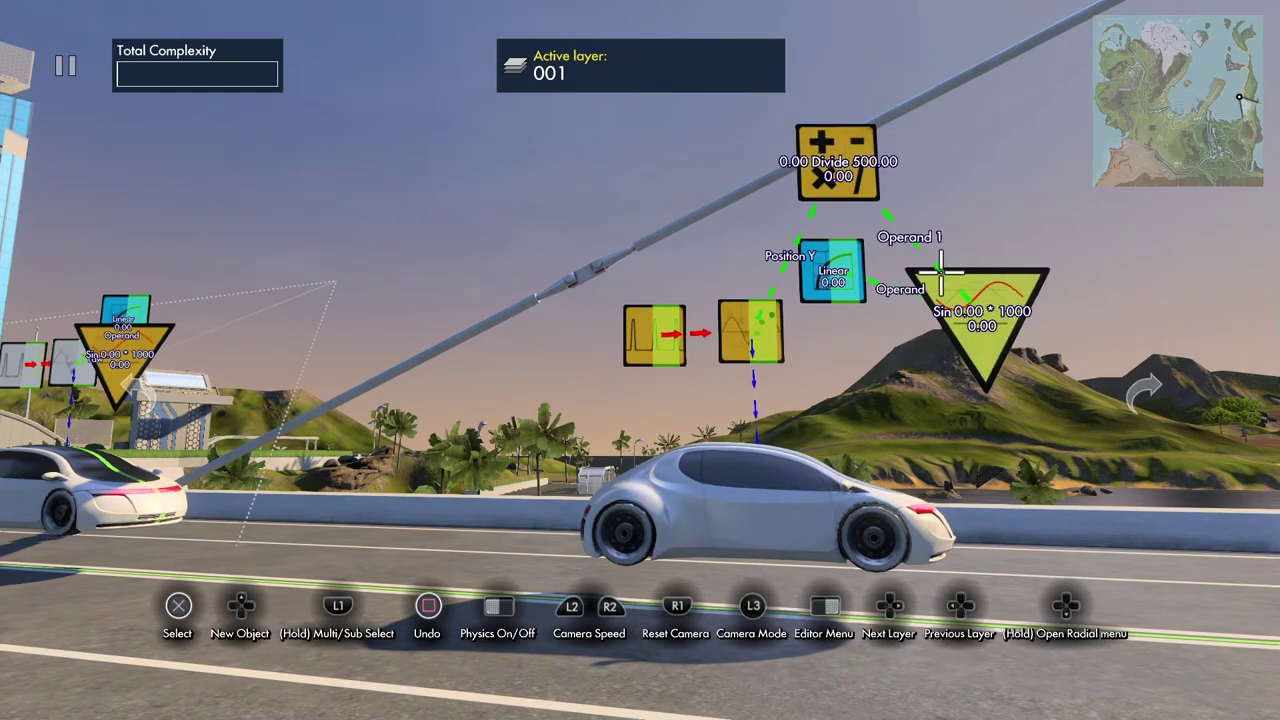
Step: Preview the third car's motion with physics, and review the position and rotation settings of its object position event
key("space")
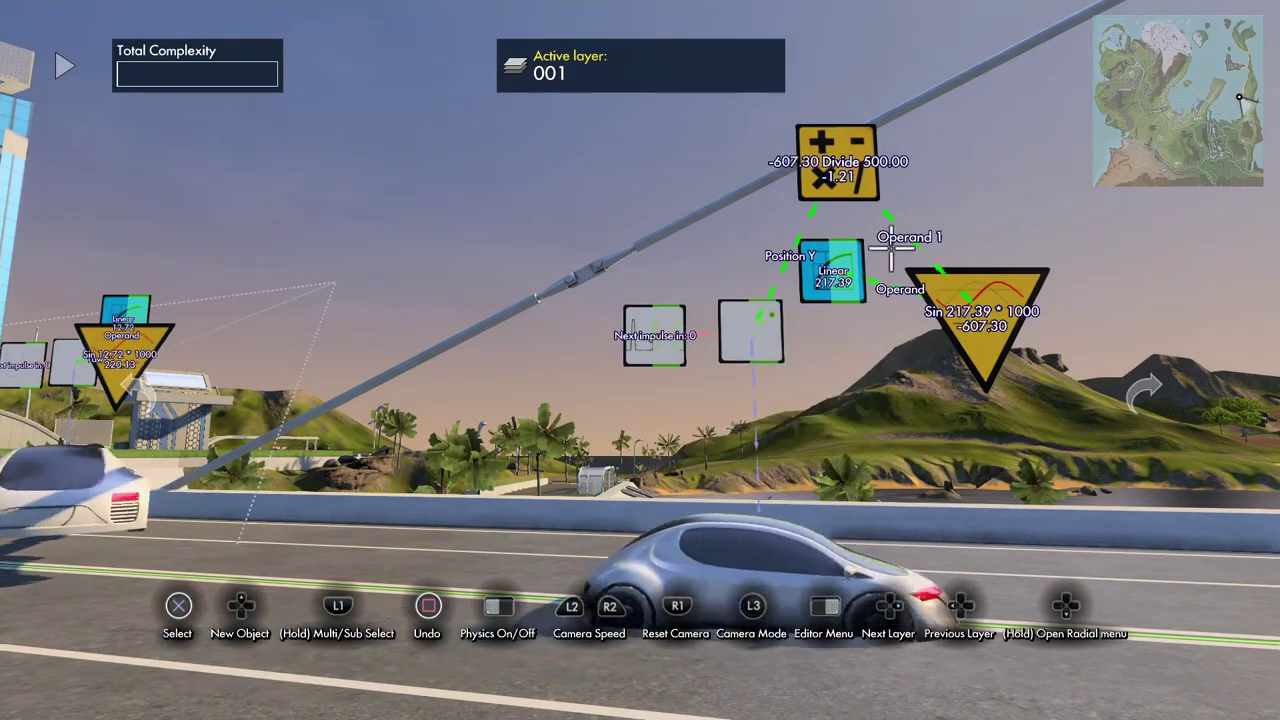
left_click(778, 349)
key("Up")
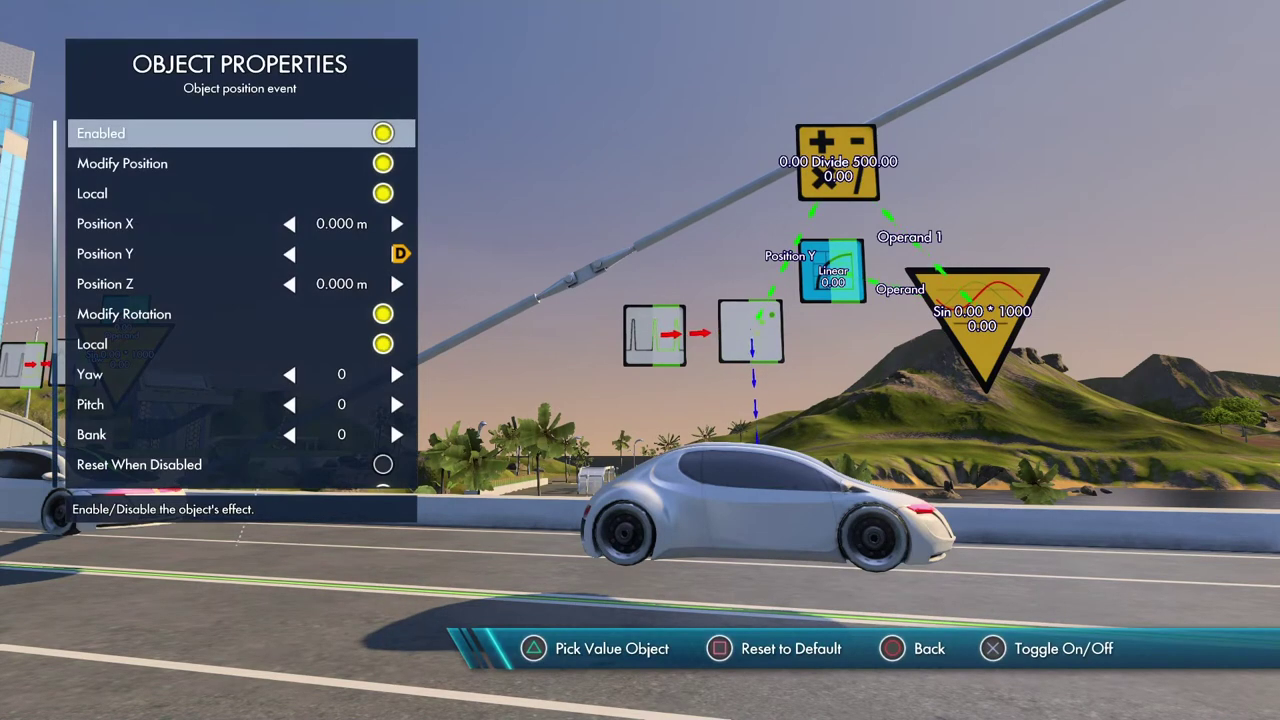
key("Escape")
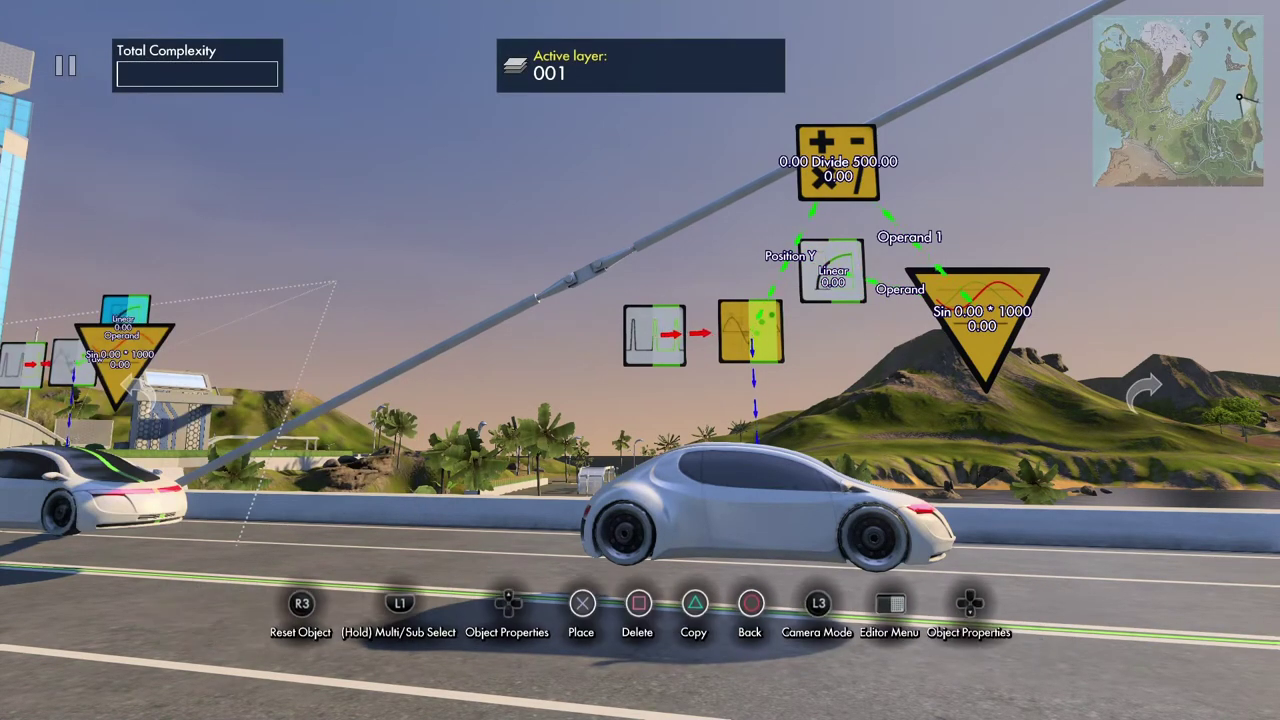
Step: Try the Quadratic Ease In Out curve on the third car's curve data source, and return it to Linear
key("Up")
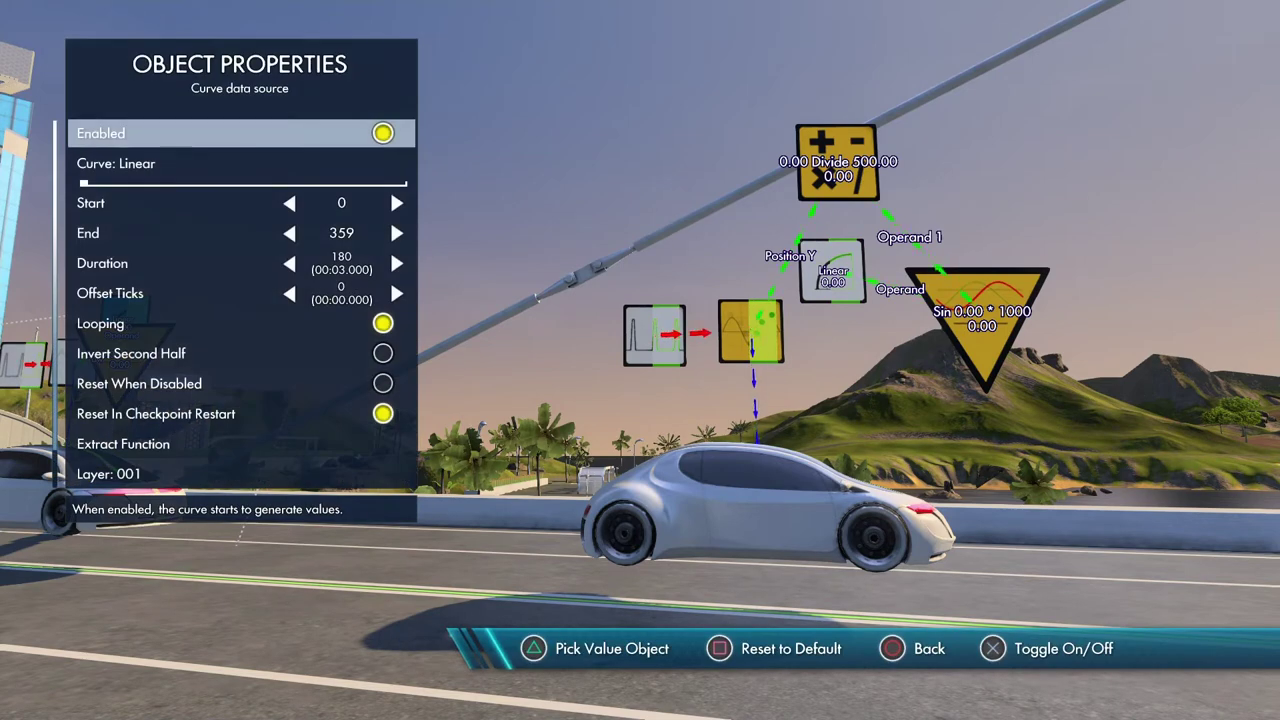
key("Down")
key("Right")
key("Right")
key("Right")
key("Right")
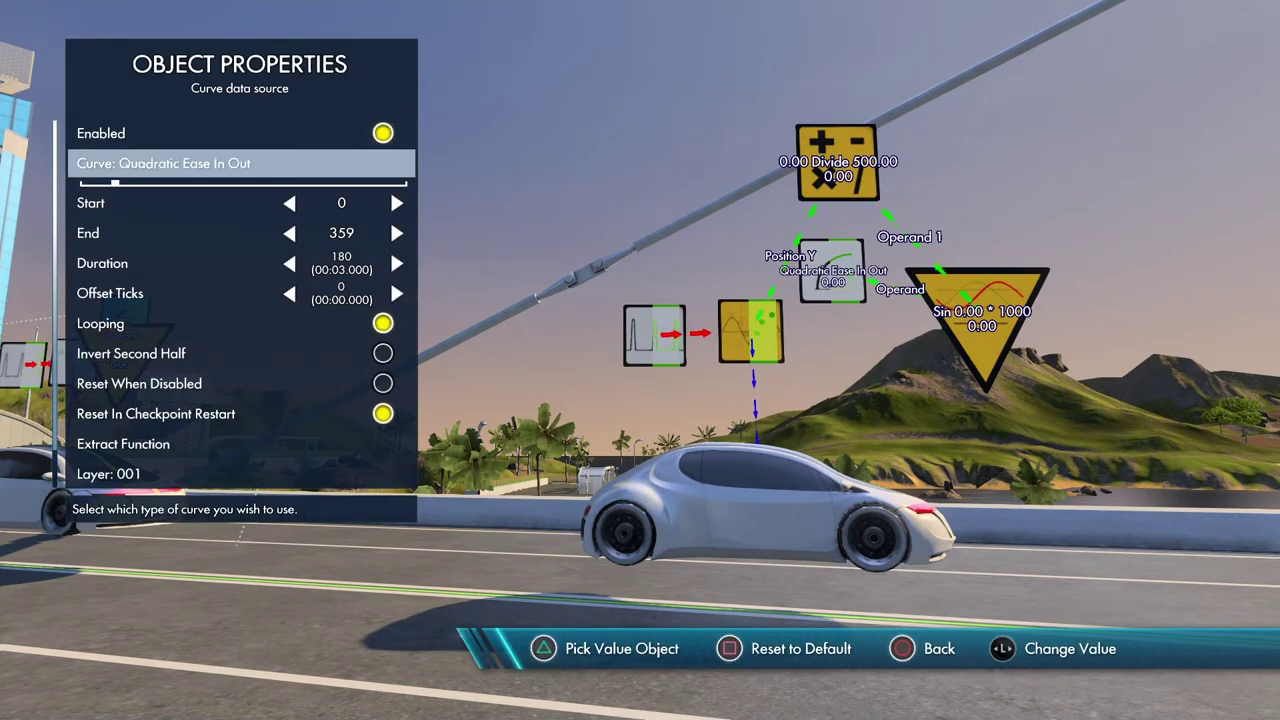
key("Left")
key("Left")
key("Left")
key("Left")
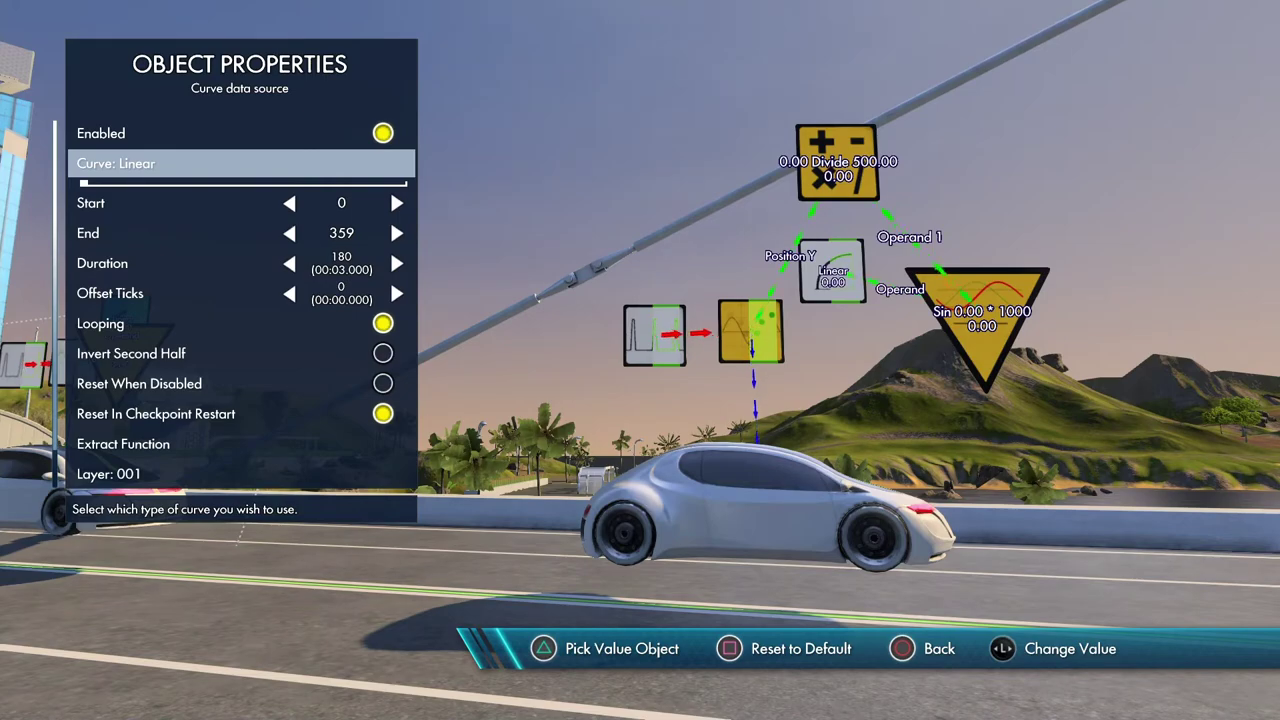
key("Escape")
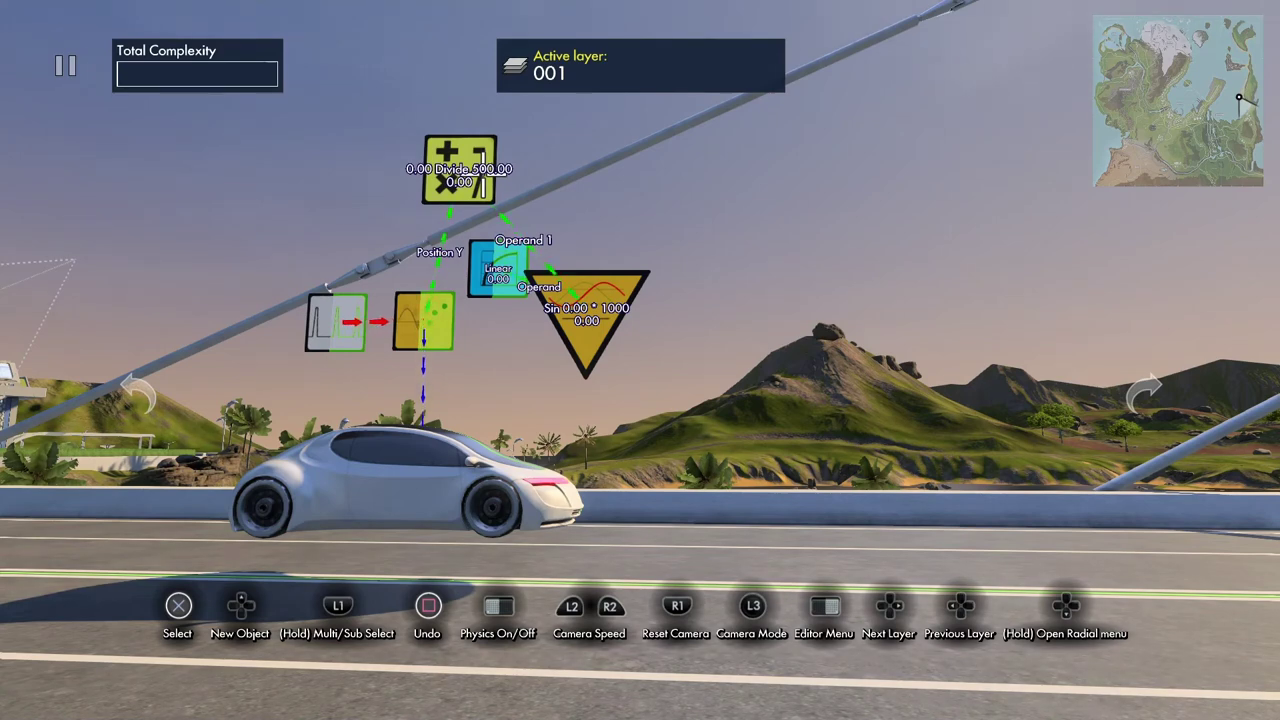
Step: Preview the third car's motion with physics using the Linear curve
key("space")
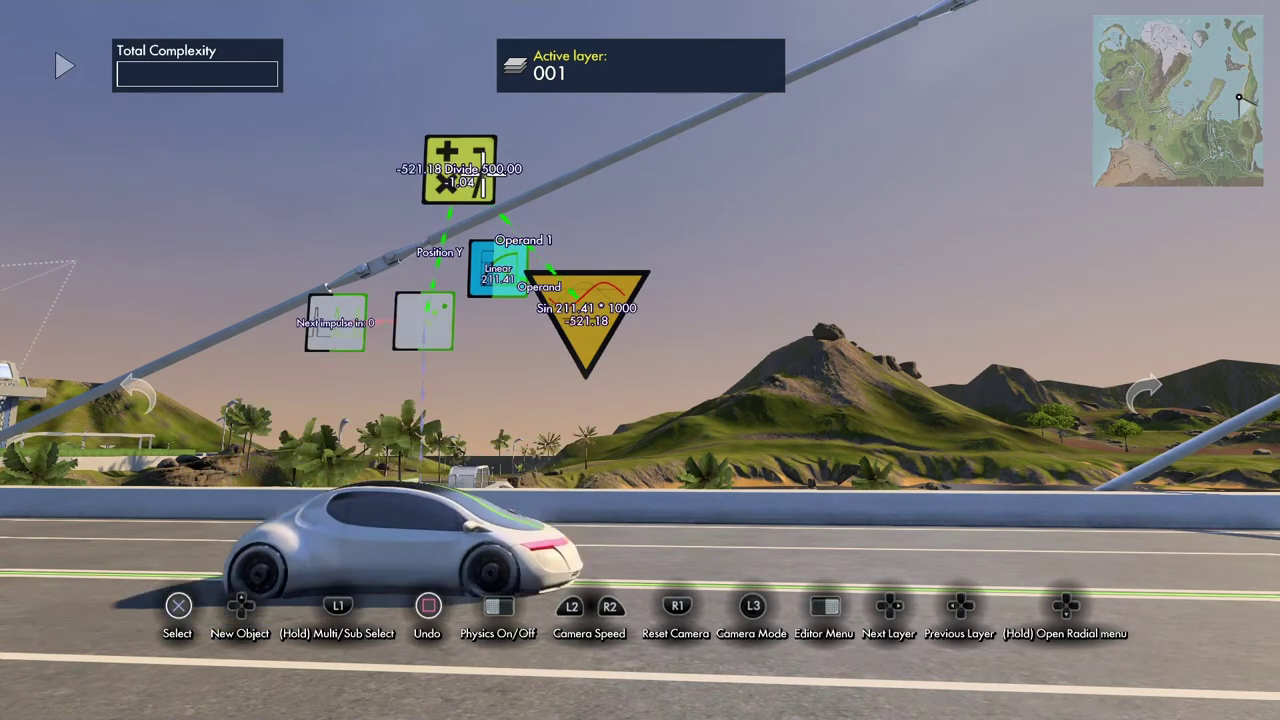
key("space")
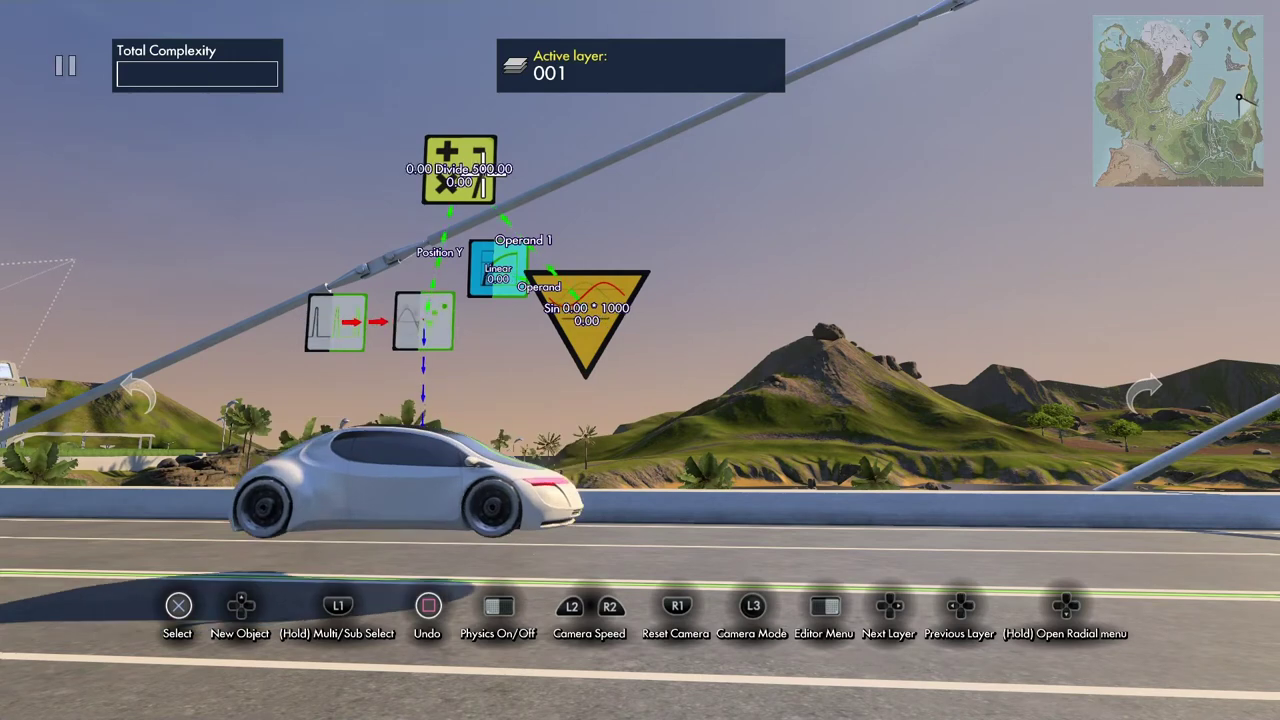
Step: Try 85.84 as Operand 2 of the third car's Divide operator and preview the motion with physics
left_click(497, 262)
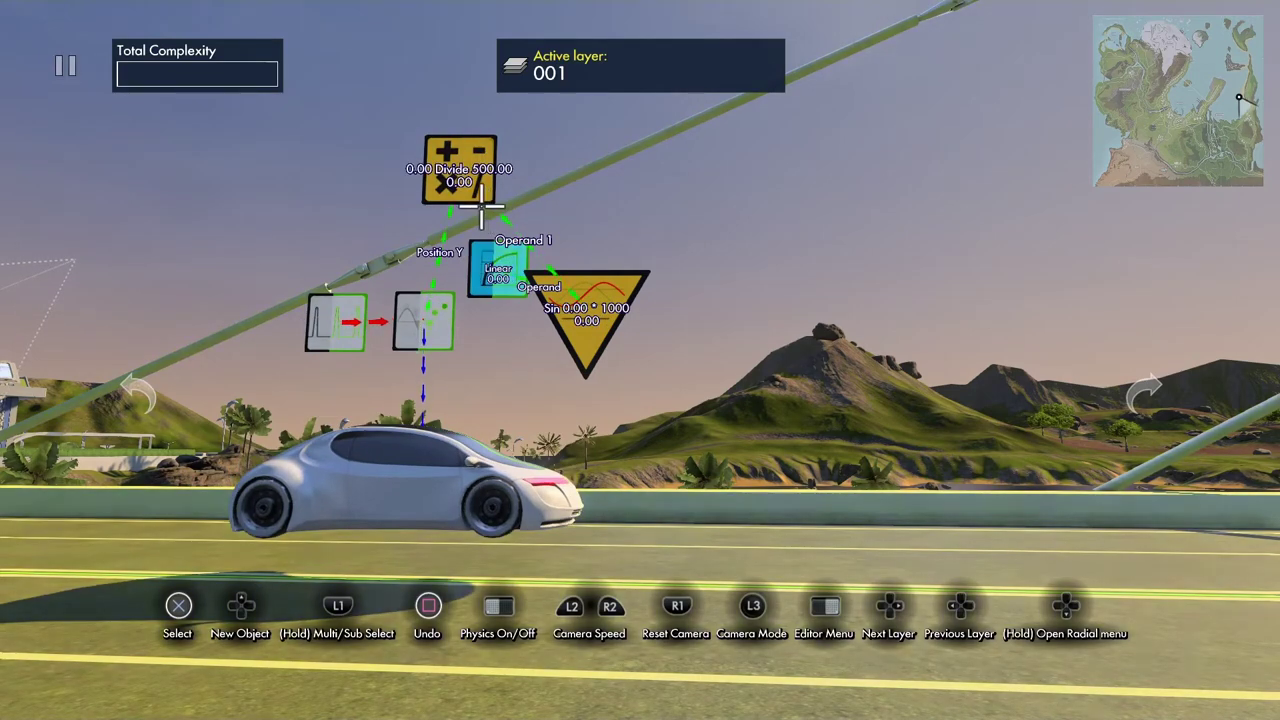
key("Up")
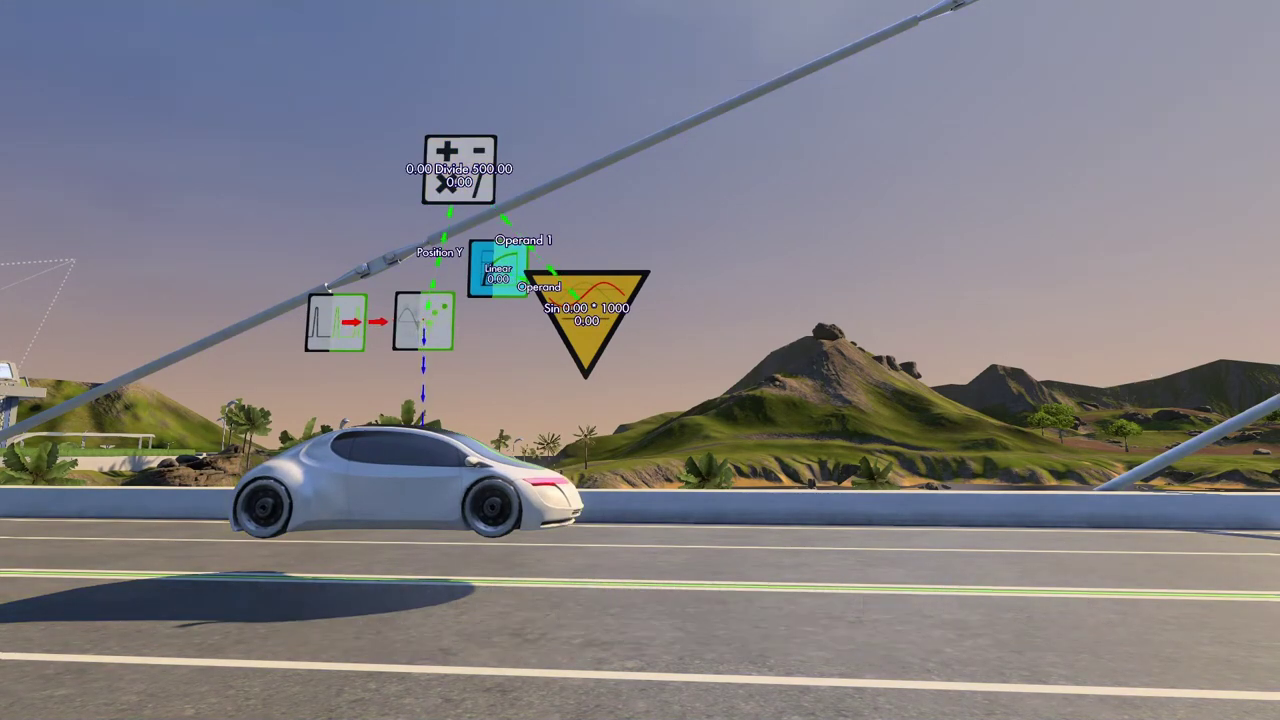
key("Down")
key("Down")
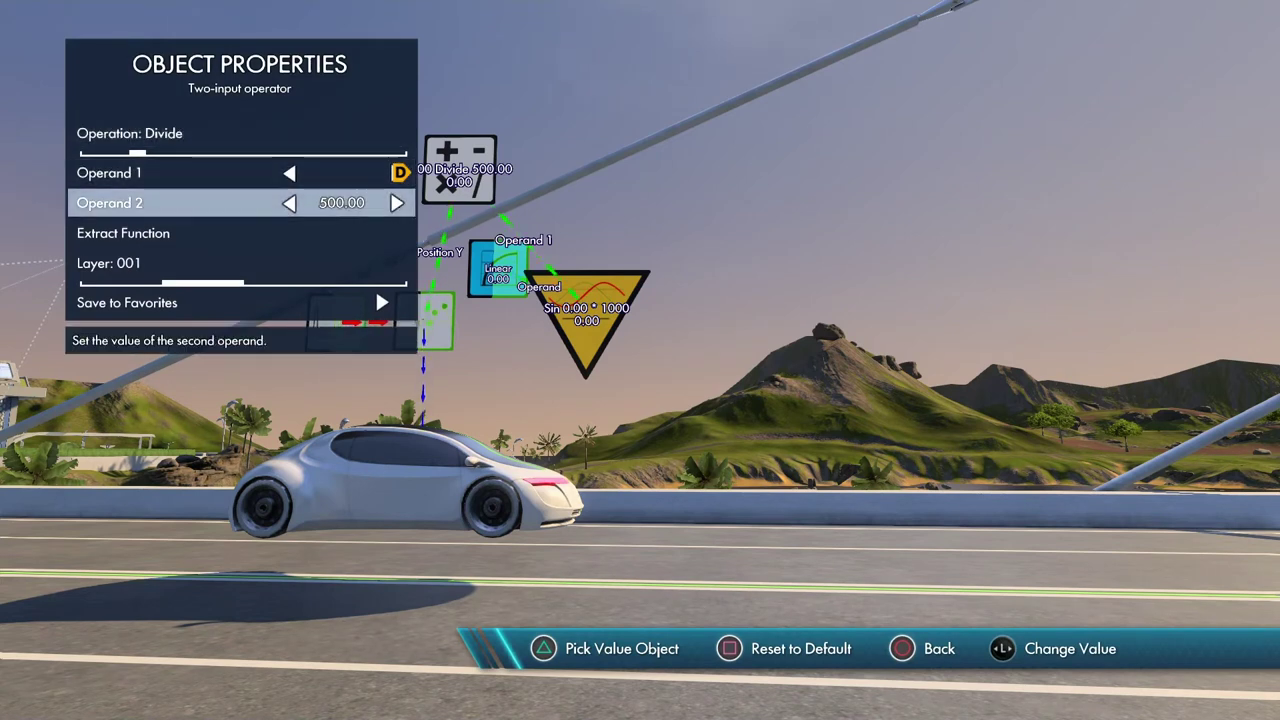
key("Left")
key("Left")
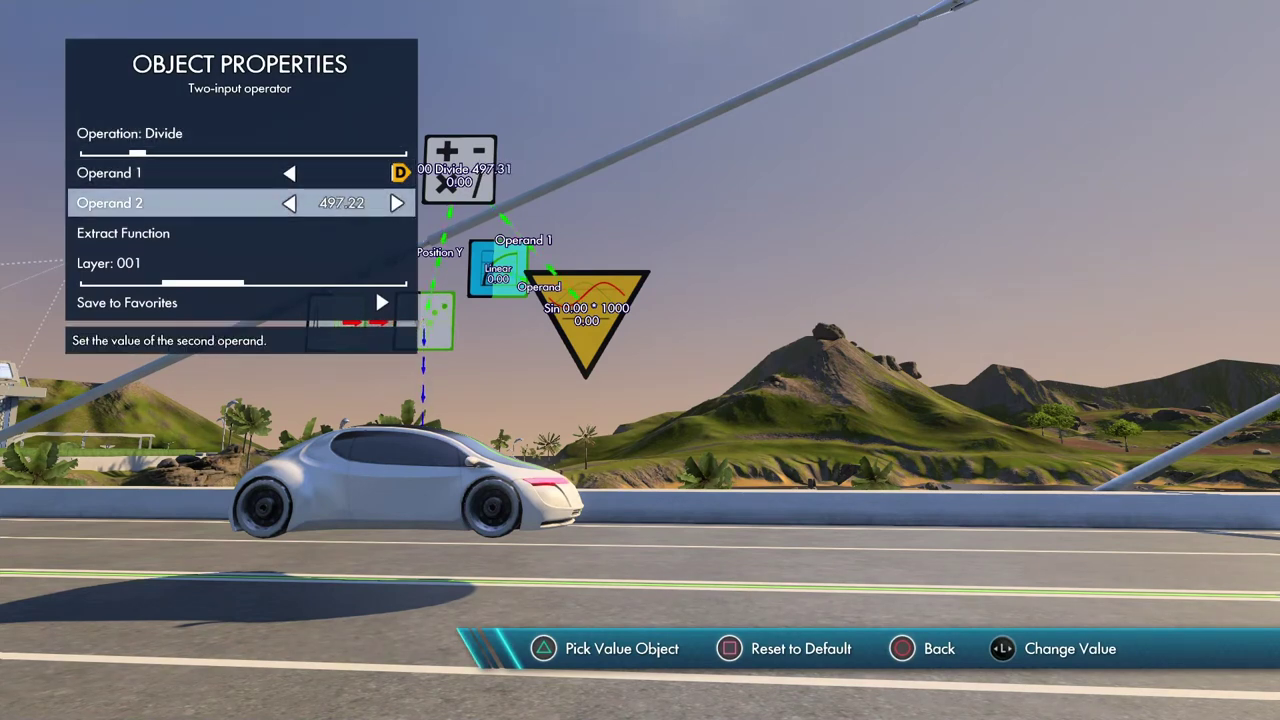
key("Left")
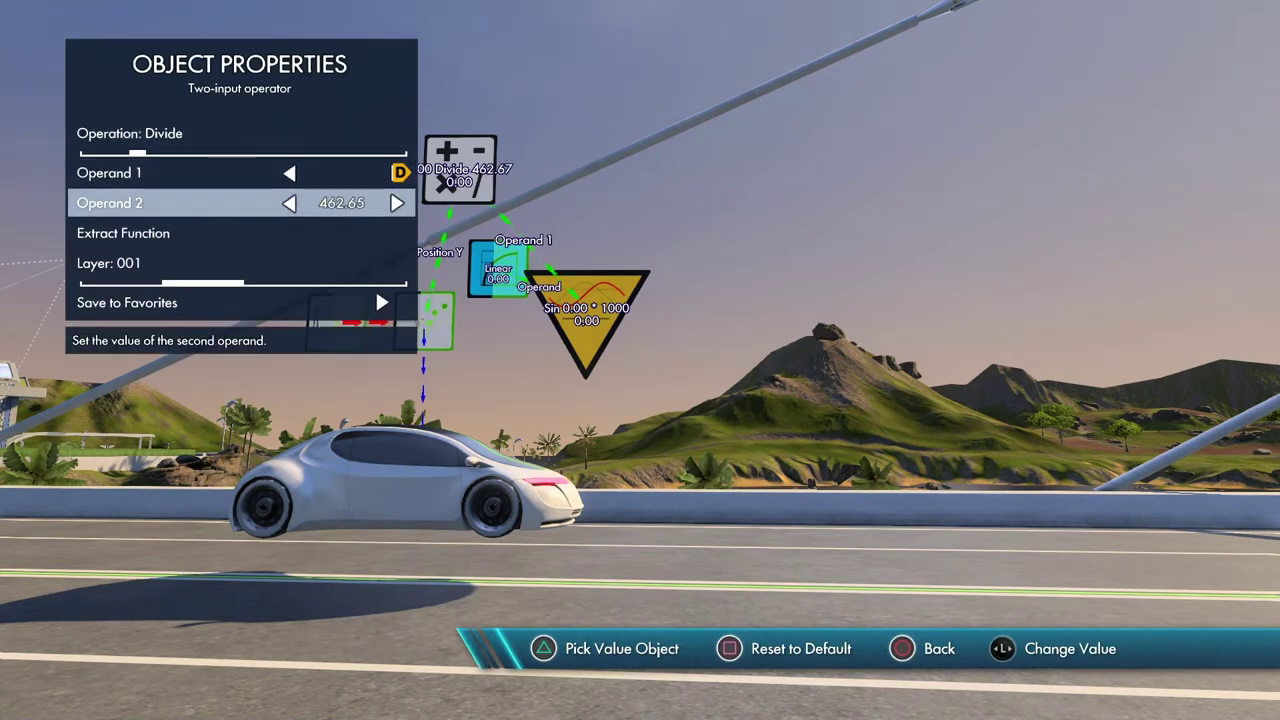
key("Left")
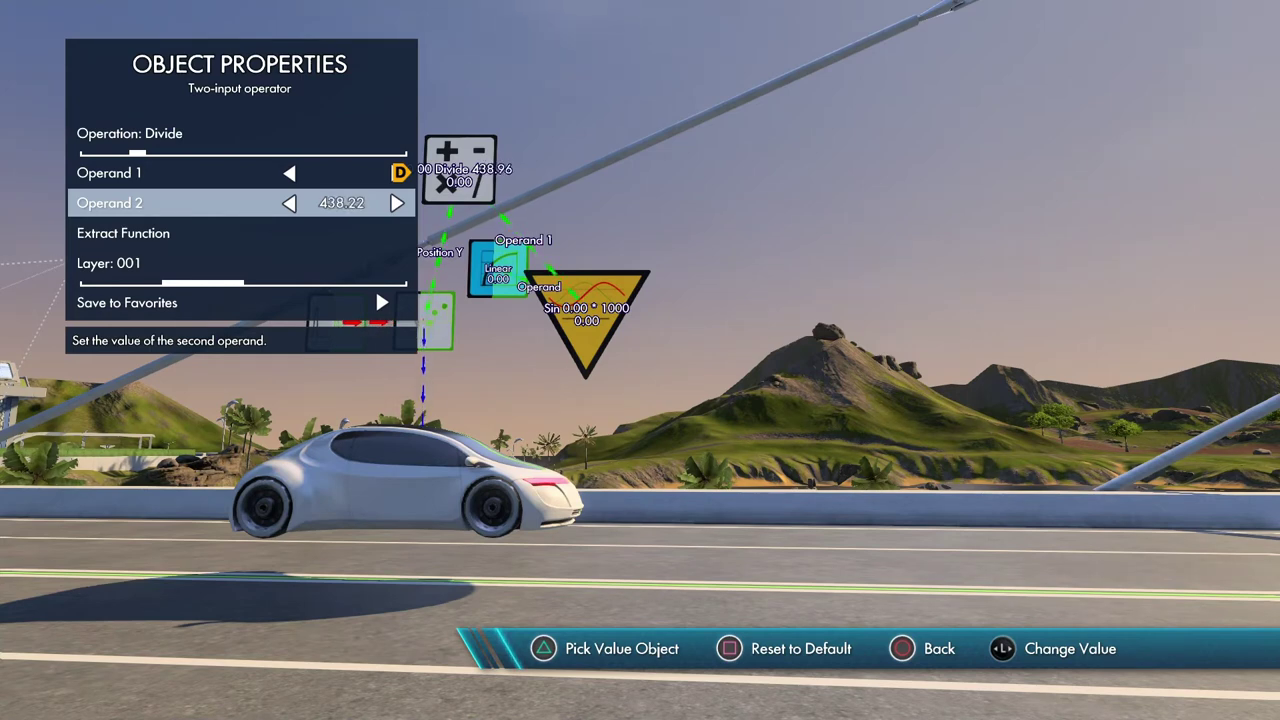
key("Left")
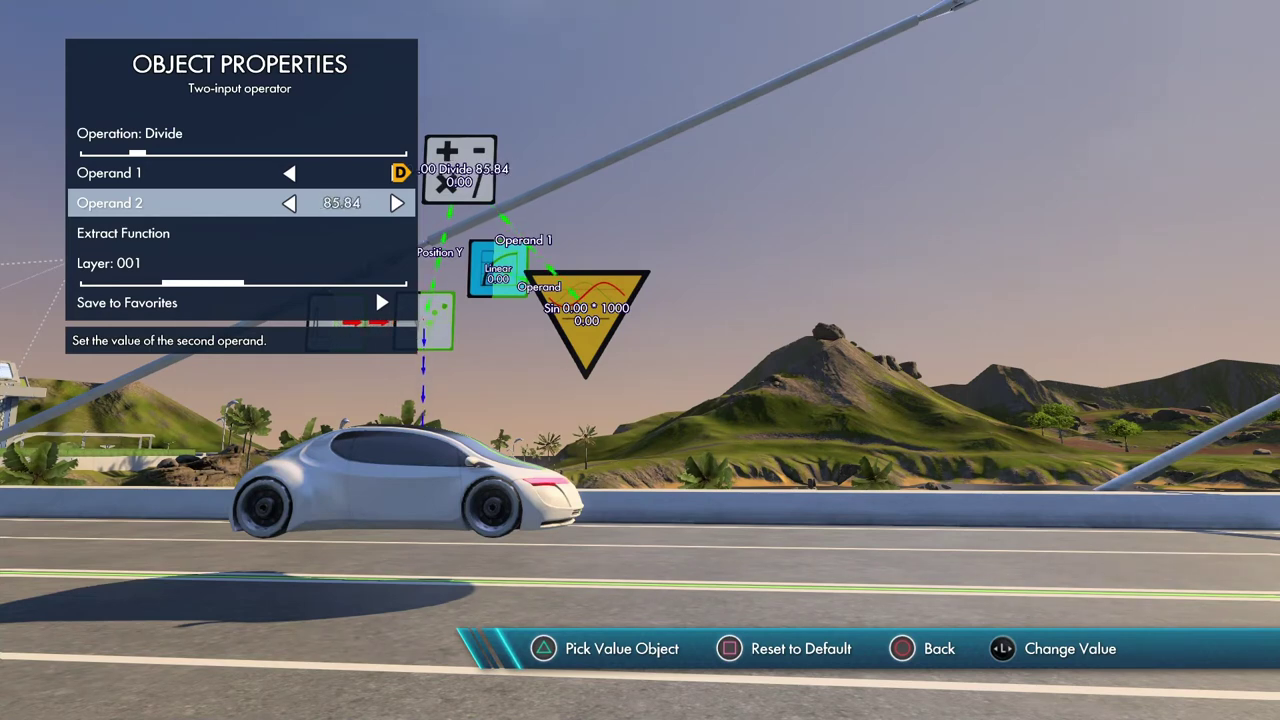
key("Escape")
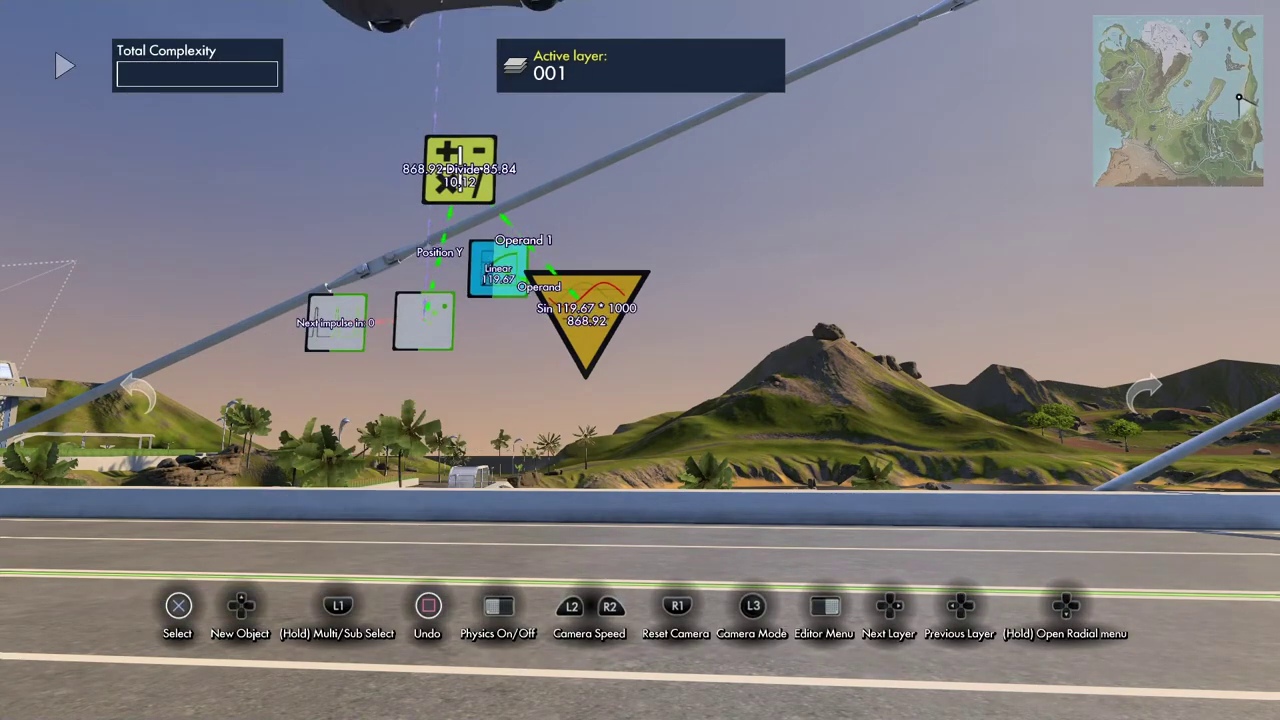
key("space")
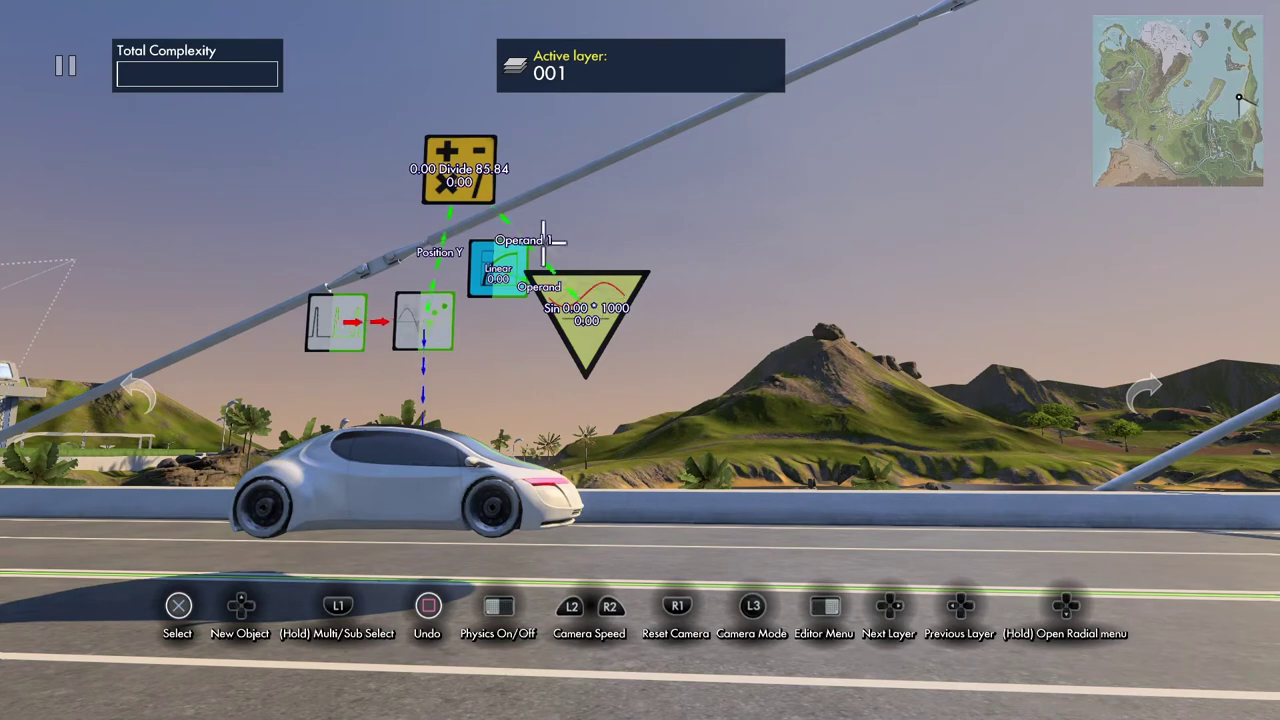
Step: Set Operand 2 of the third car's Divide operator to 100.00
left_click(478, 170)
key("Up")
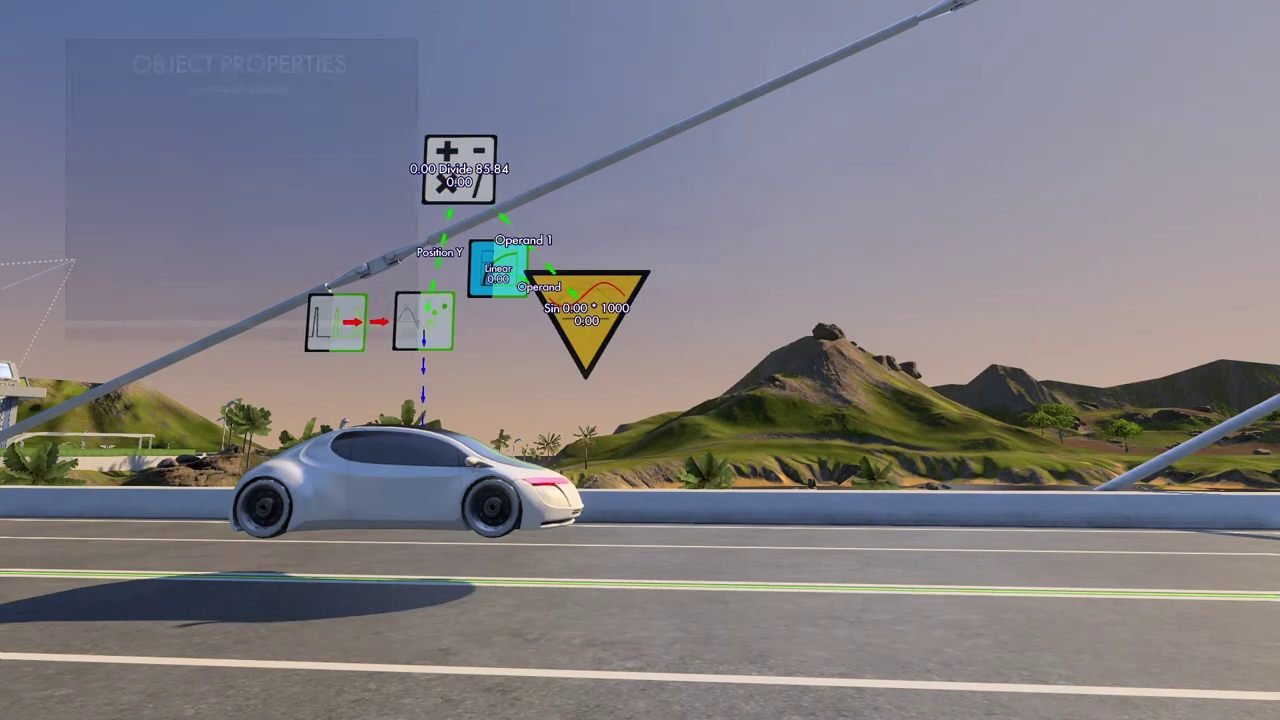
key("Down")
key("Down")
key("Right")
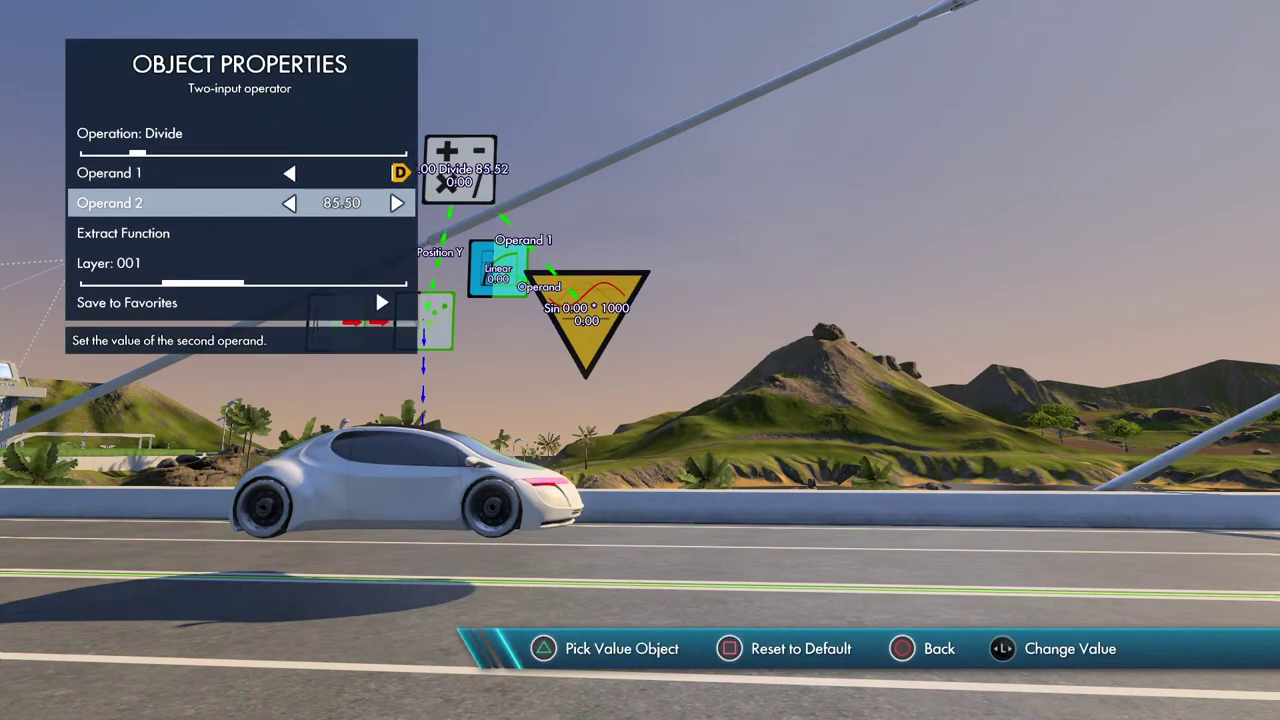
key("Right")
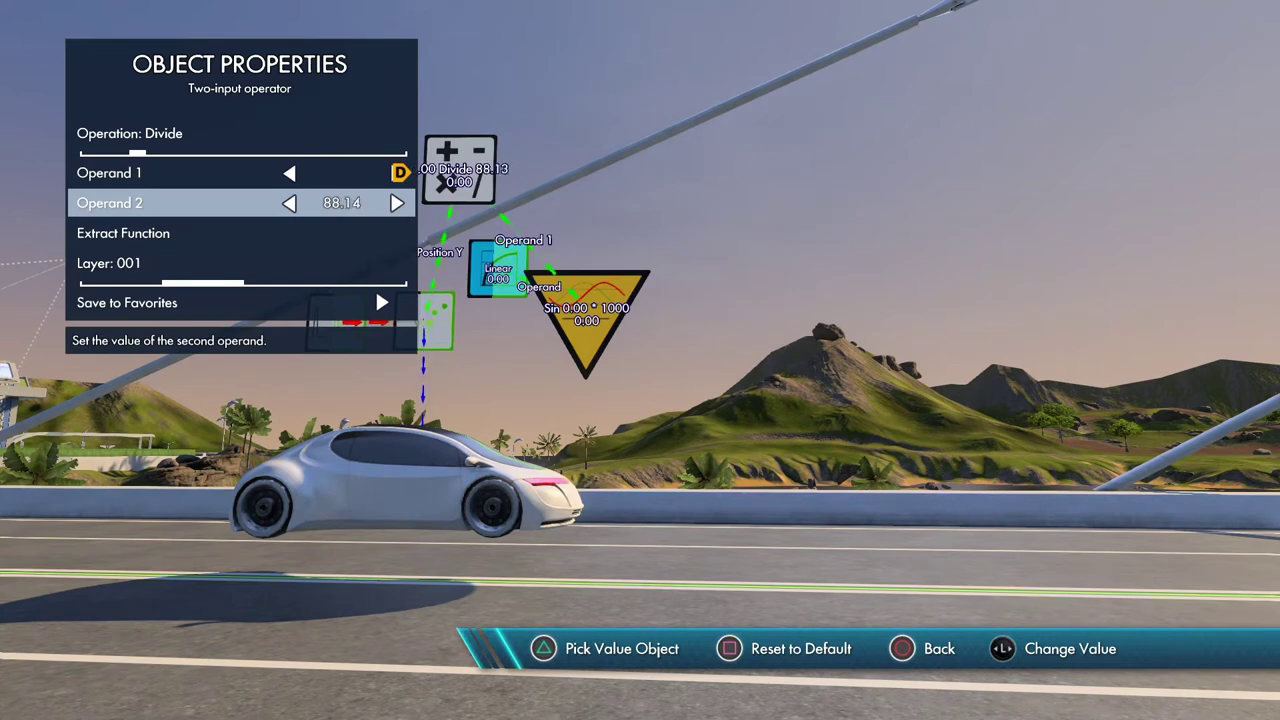
key("Right")
key("Right")
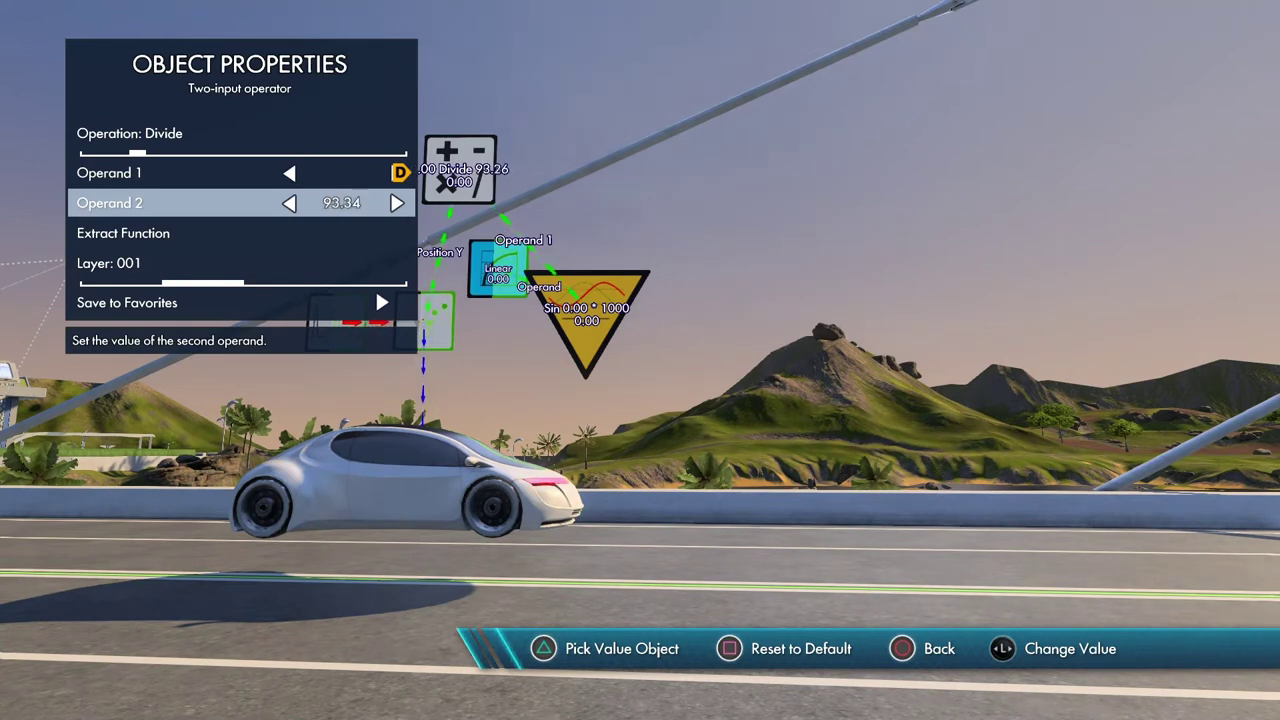
key("Right")
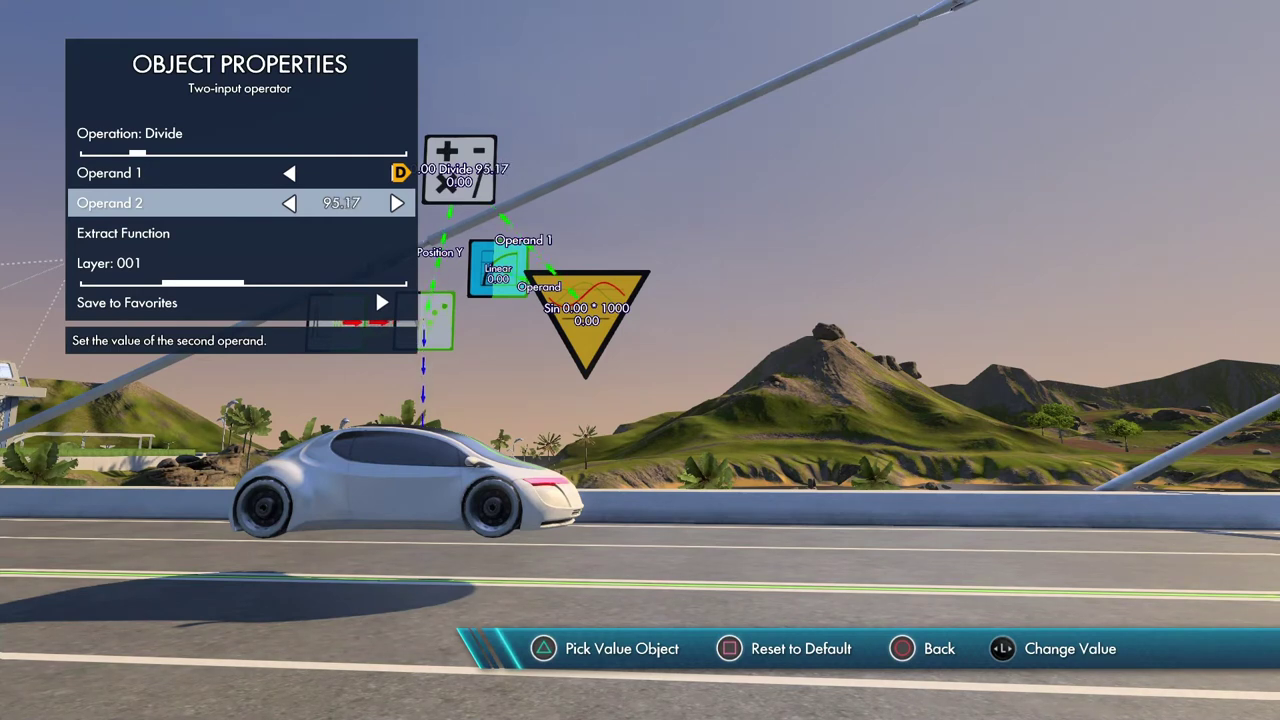
key("Right")
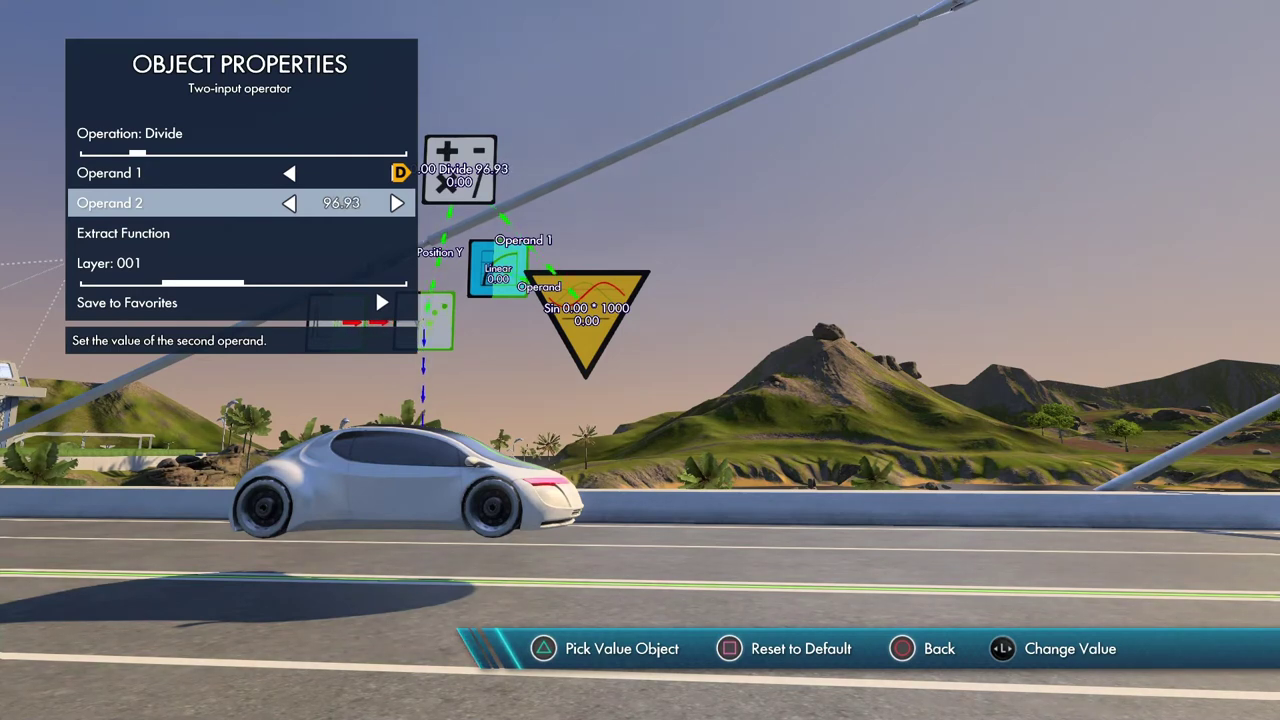
key("Right")
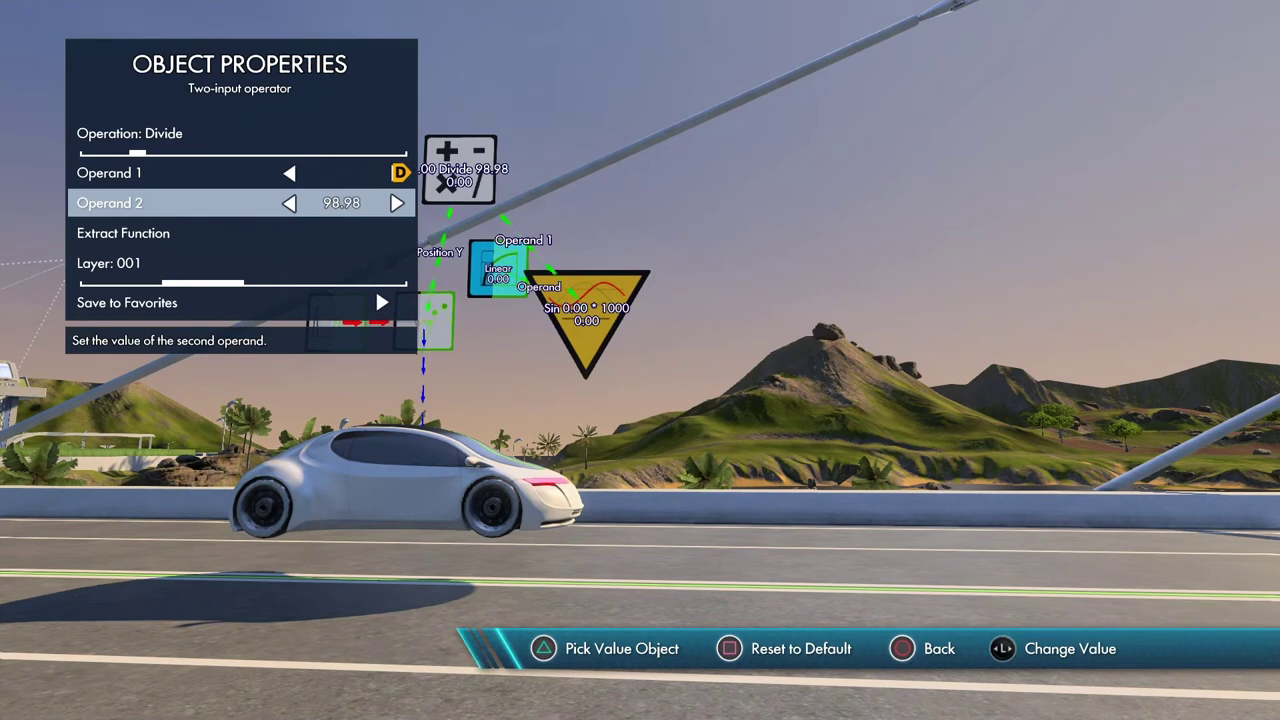
key("Right")
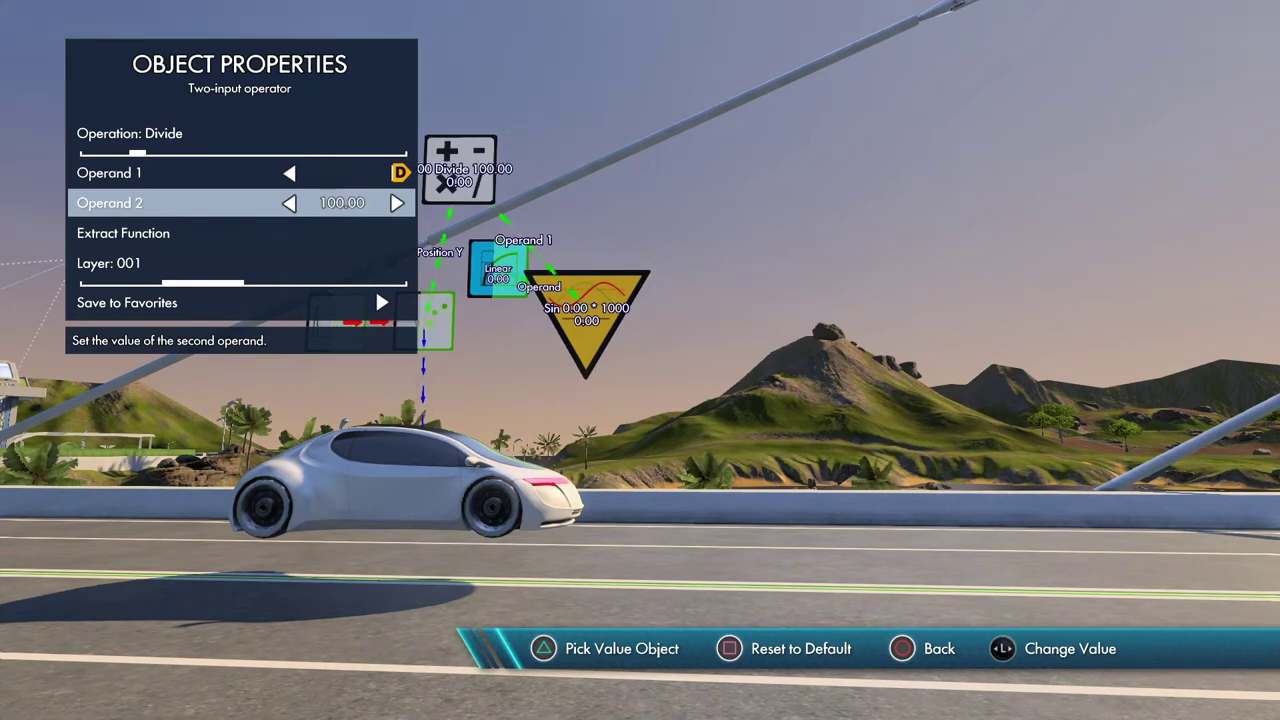
key("Escape")
Step: Preview the third car's vertical motion with physics using the new divisor
key("space")
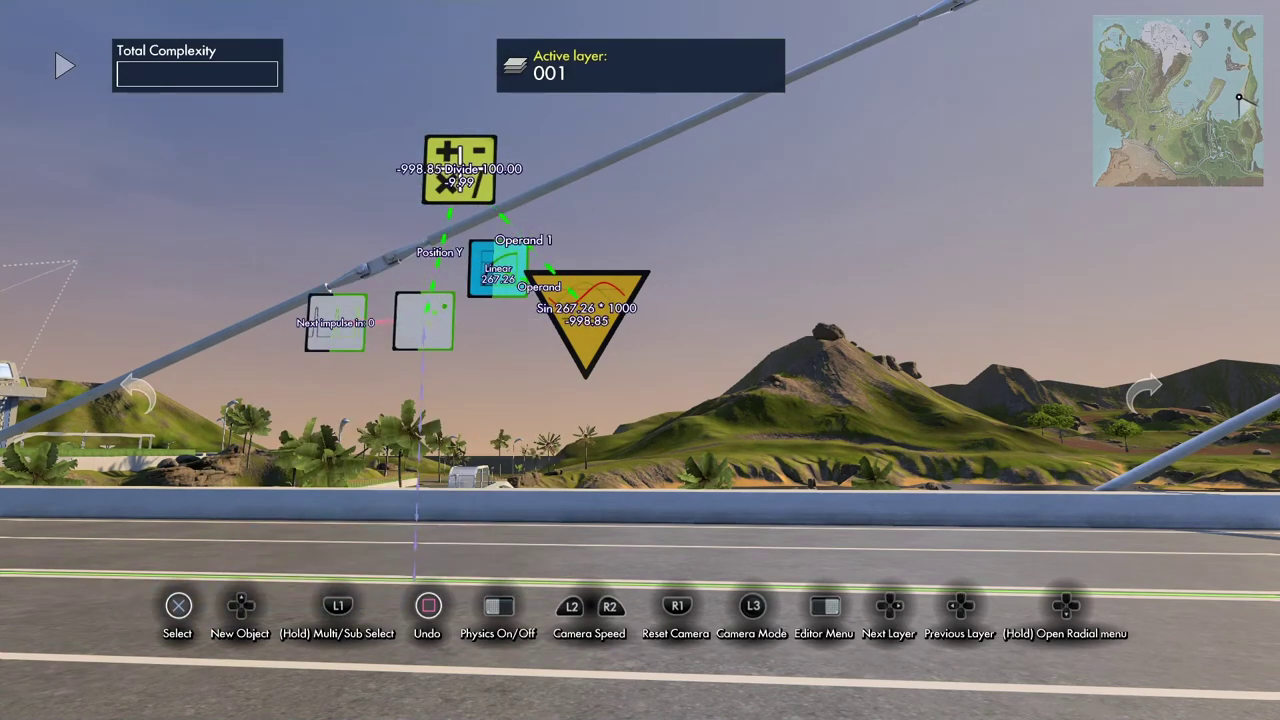
key("space")
key("space")
key("space")
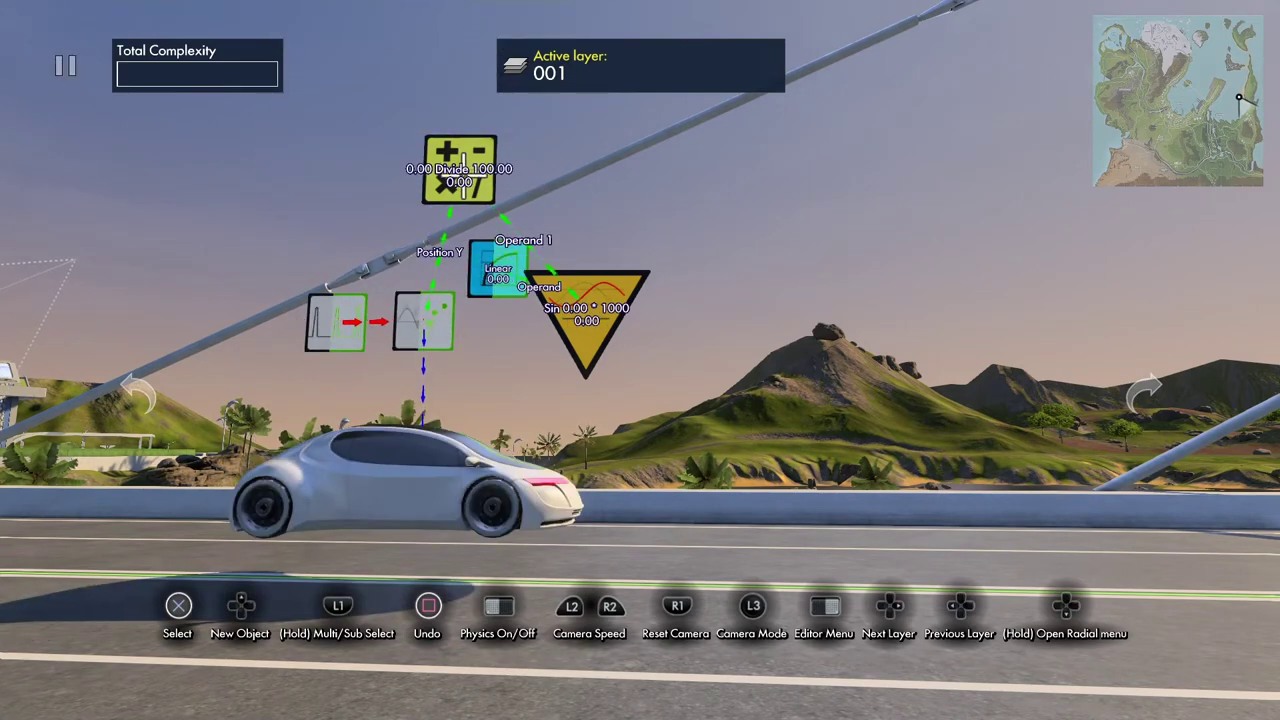
Step: Link the Yaw value of the third car's object position event to its sine operator
left_click(424, 320)
key("Up")
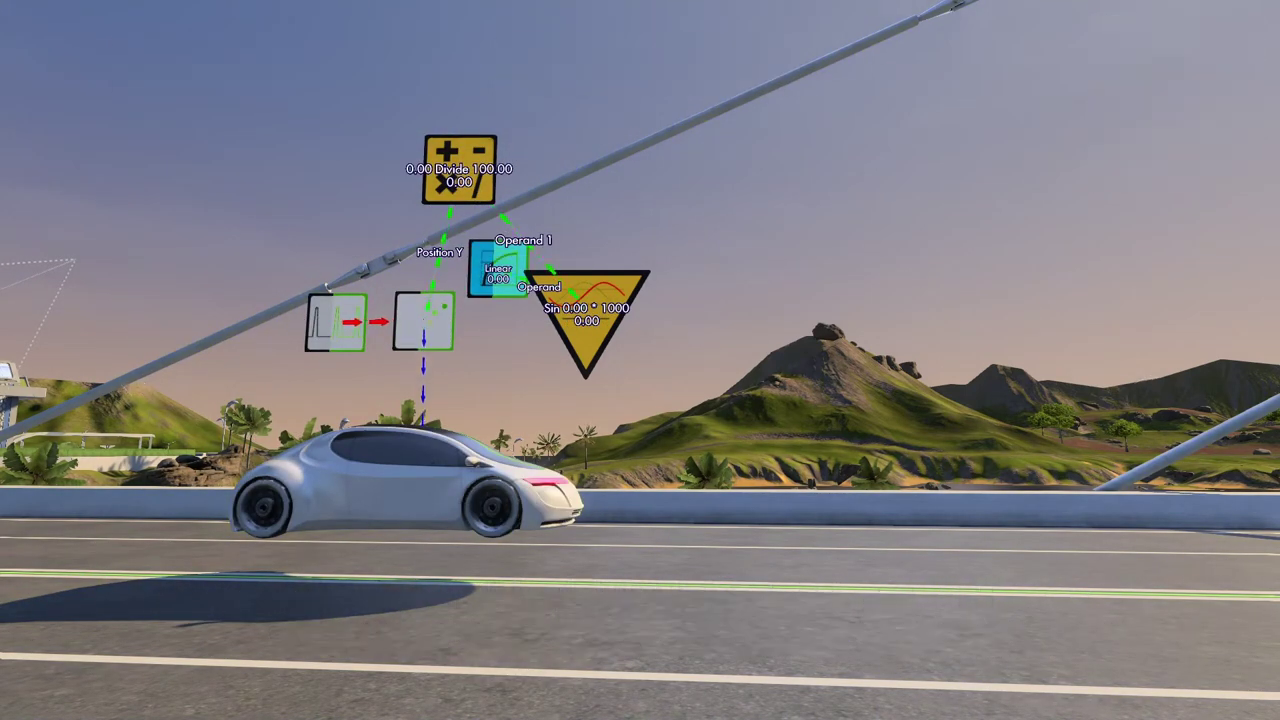
key("Down")
key("Down")
key("Down")
key("Down")
key("Down")
key("Down")
key("Down")
key("Down")
key("Down")
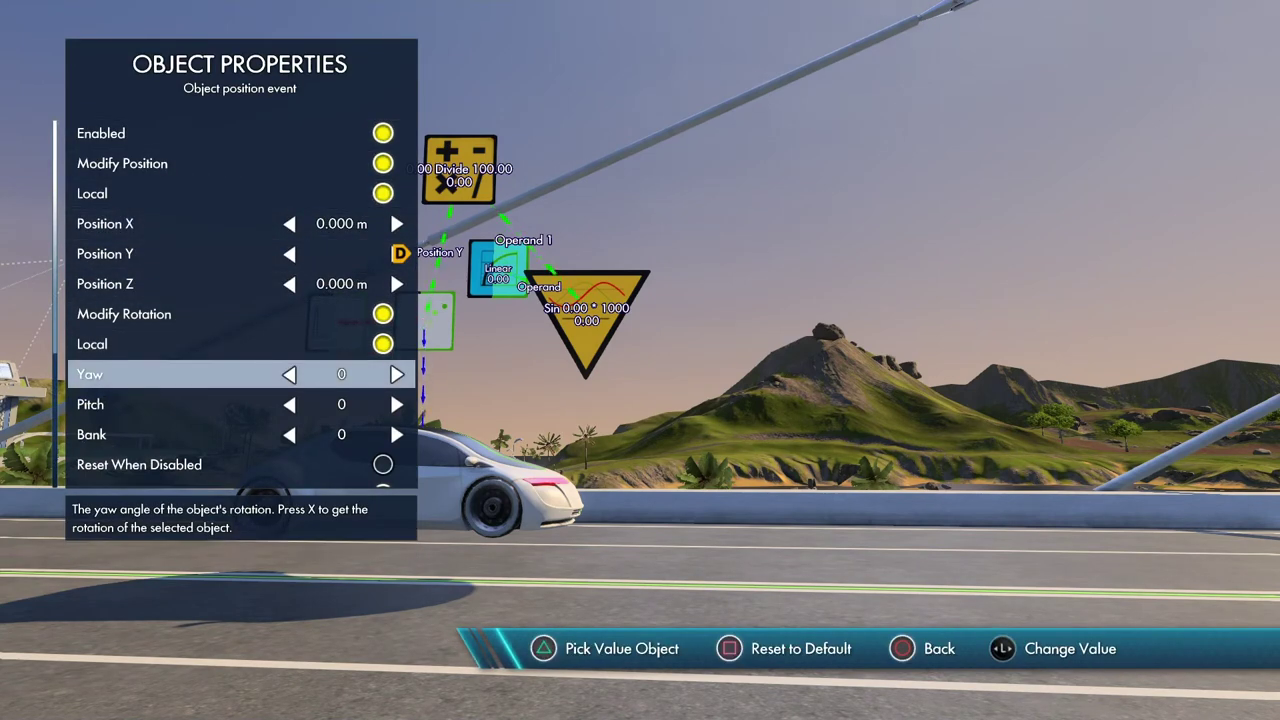
key("y")
left_click(551, 287)
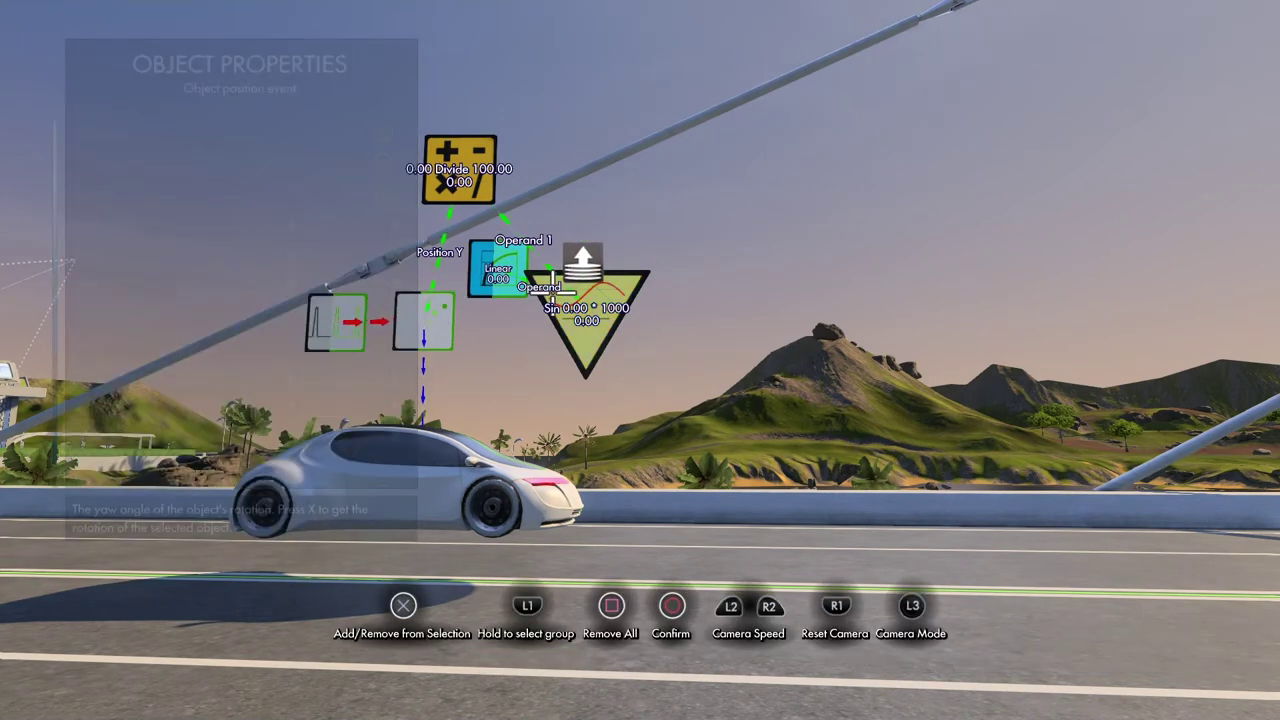
key("Escape")
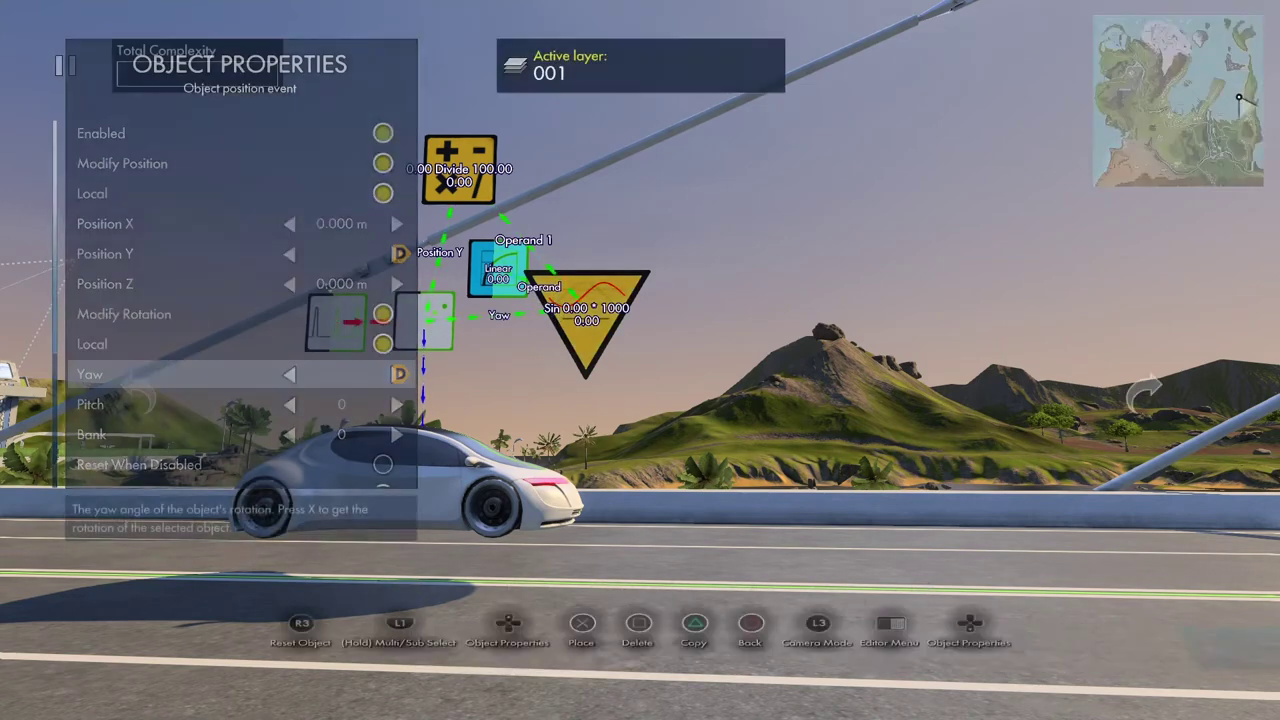
Step: Preview the third car's combined Position Y and yaw motion with physics, and the yaw rotation of the car driven directly by its Linear curve
key("space")
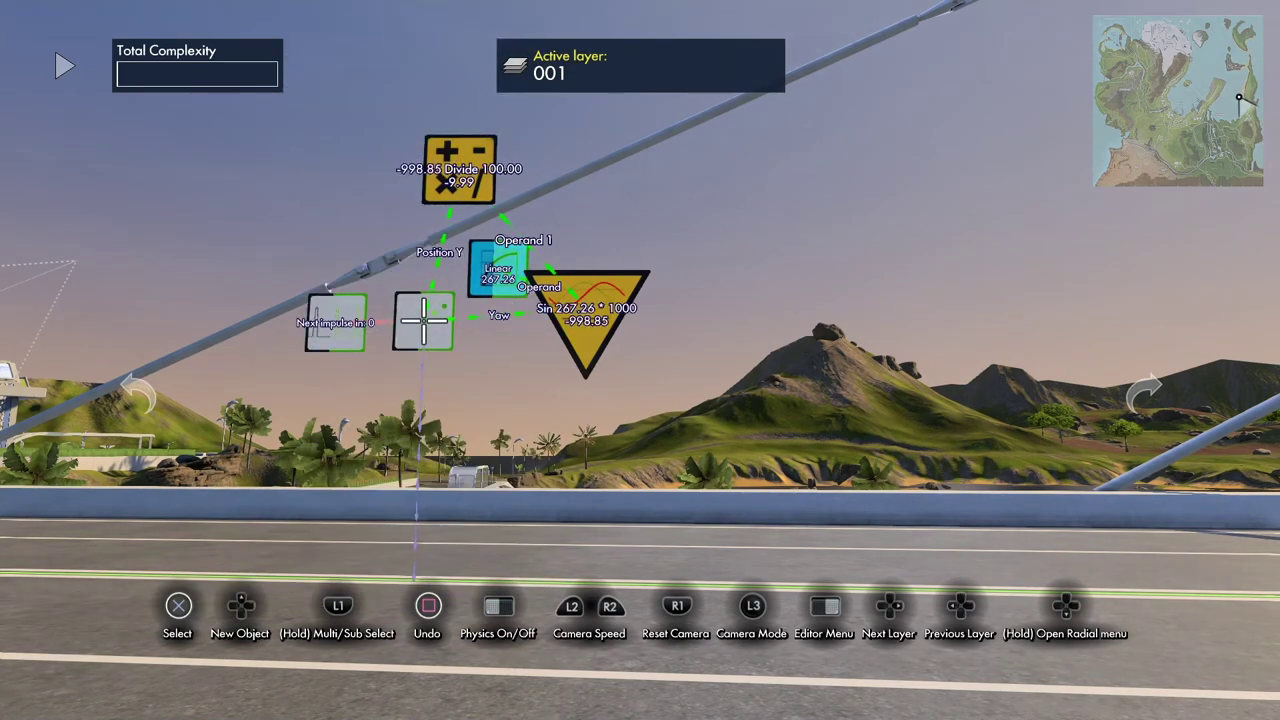
key("space")
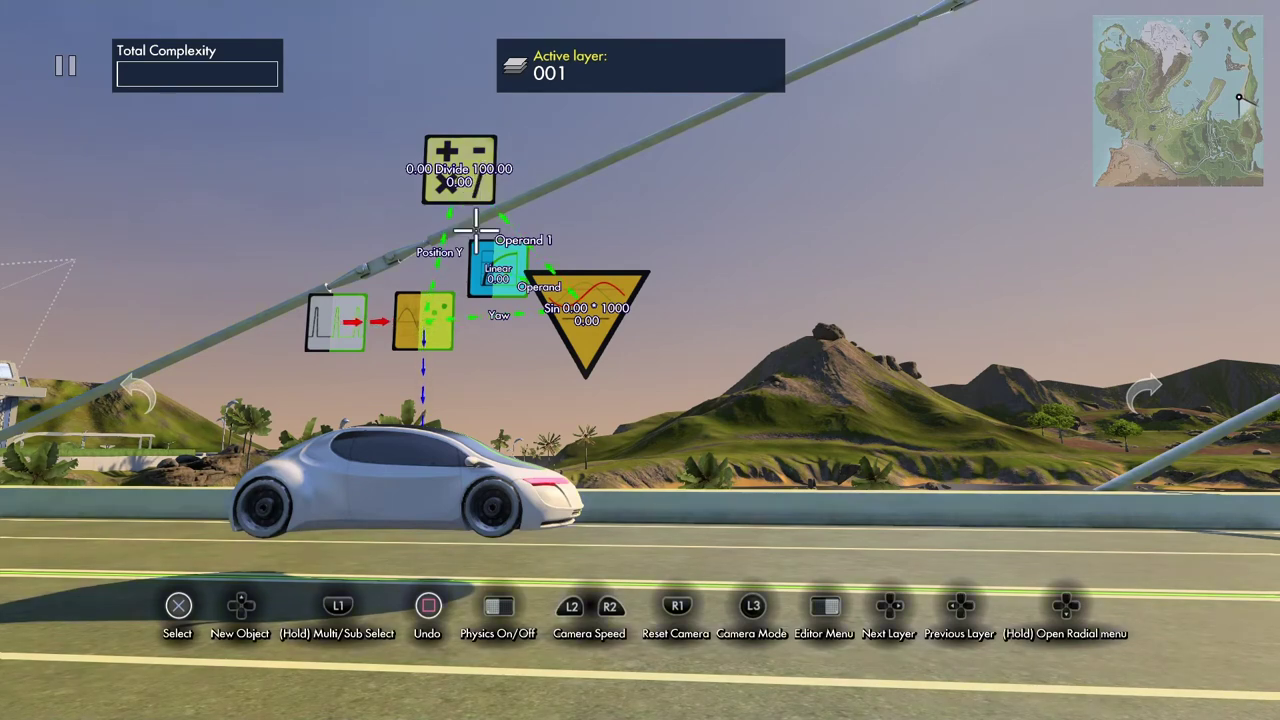
key("space")
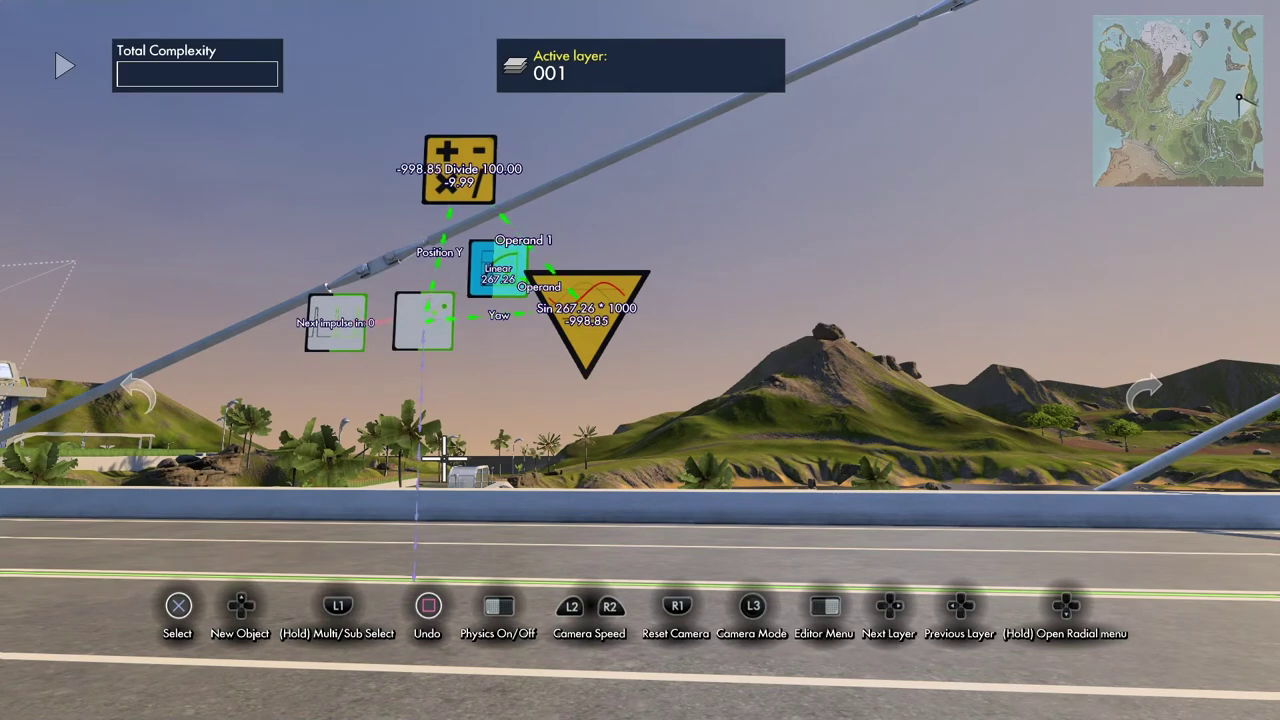
key("p")
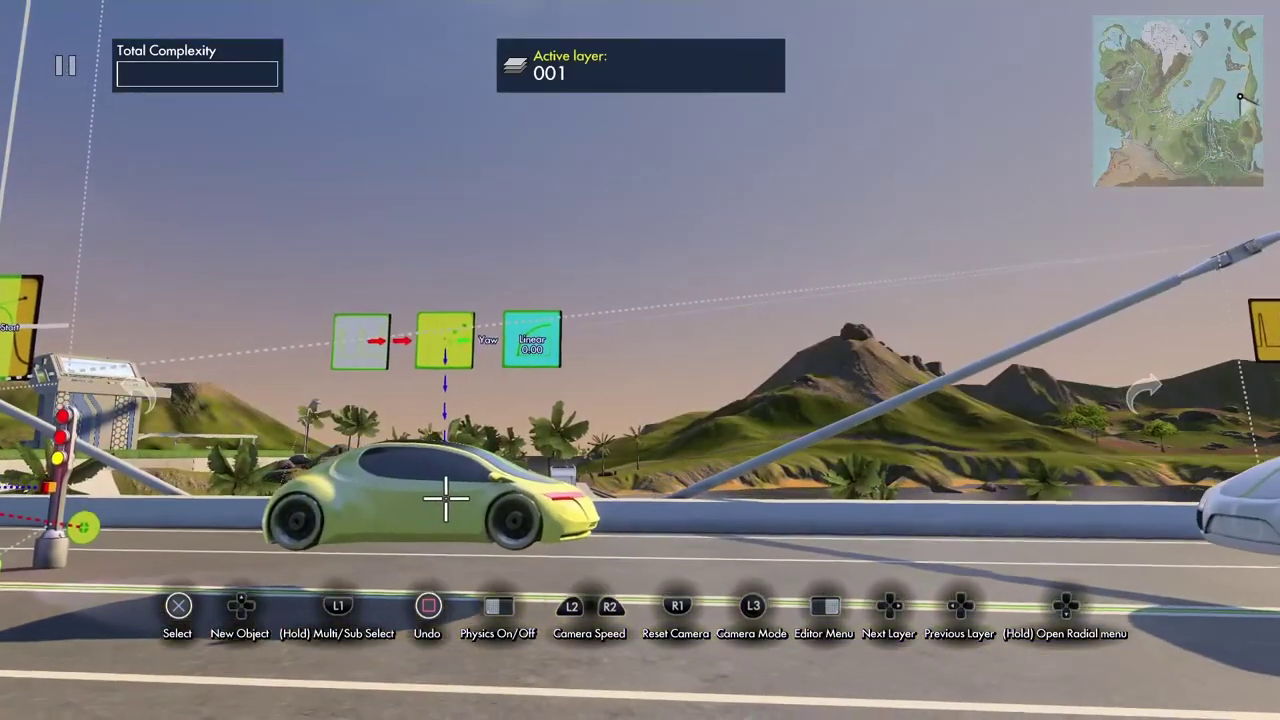
key("space")
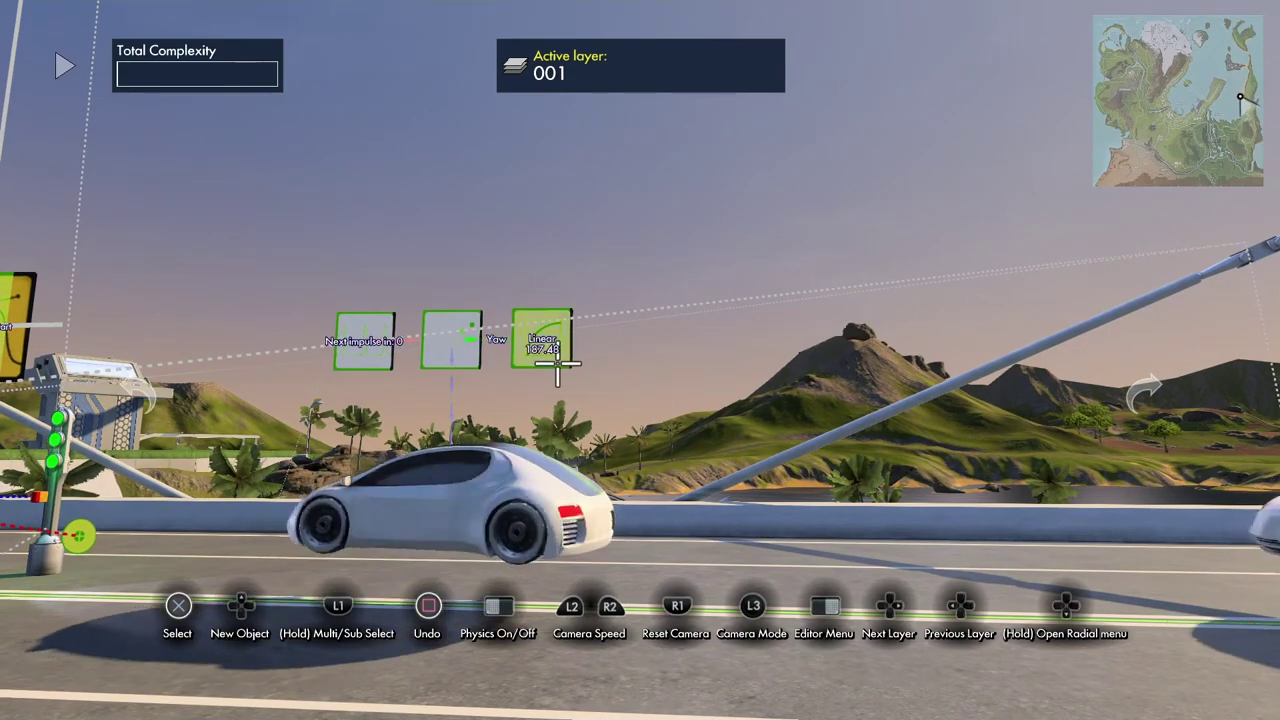
key("space")
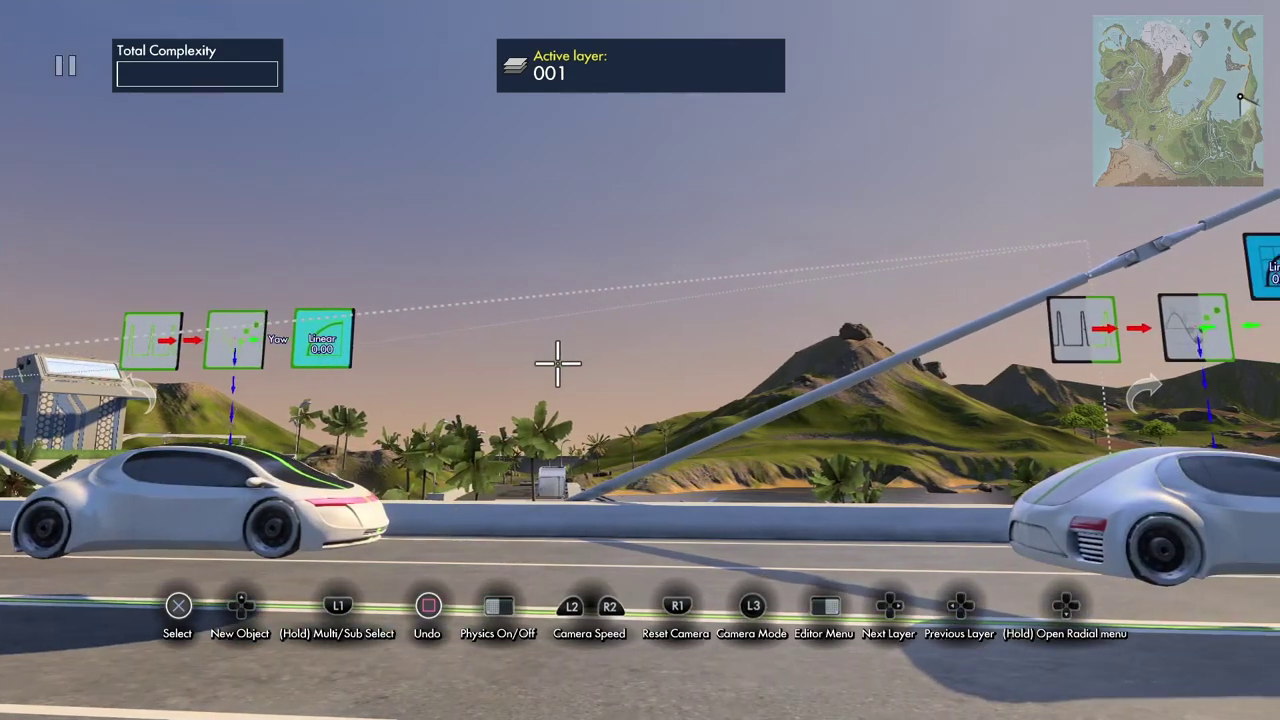